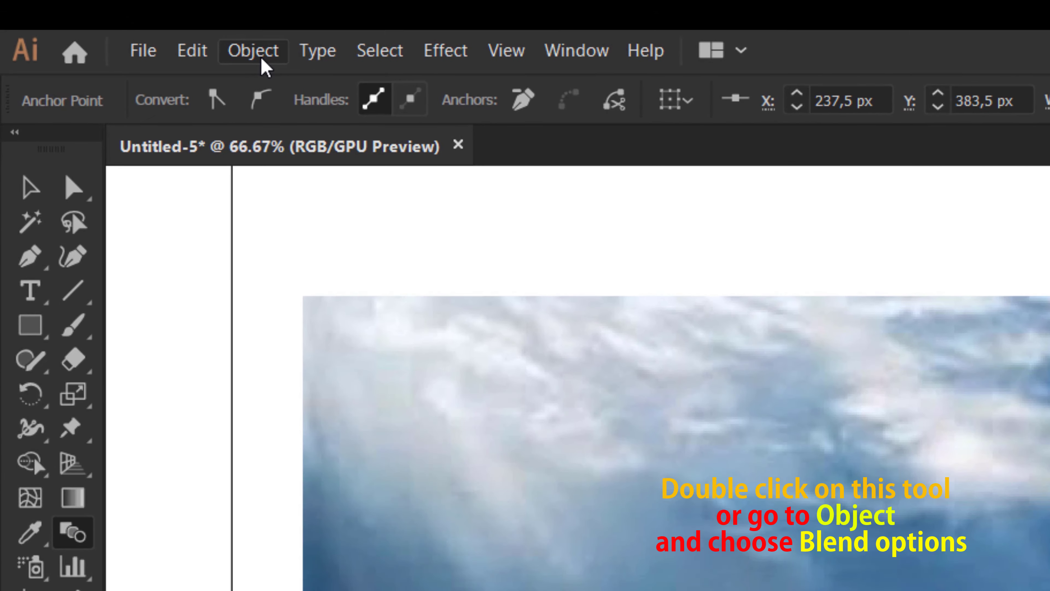
Step: Set the blend spacing to Specified Steps with 14 steps in the Blend Options
click(261, 60)
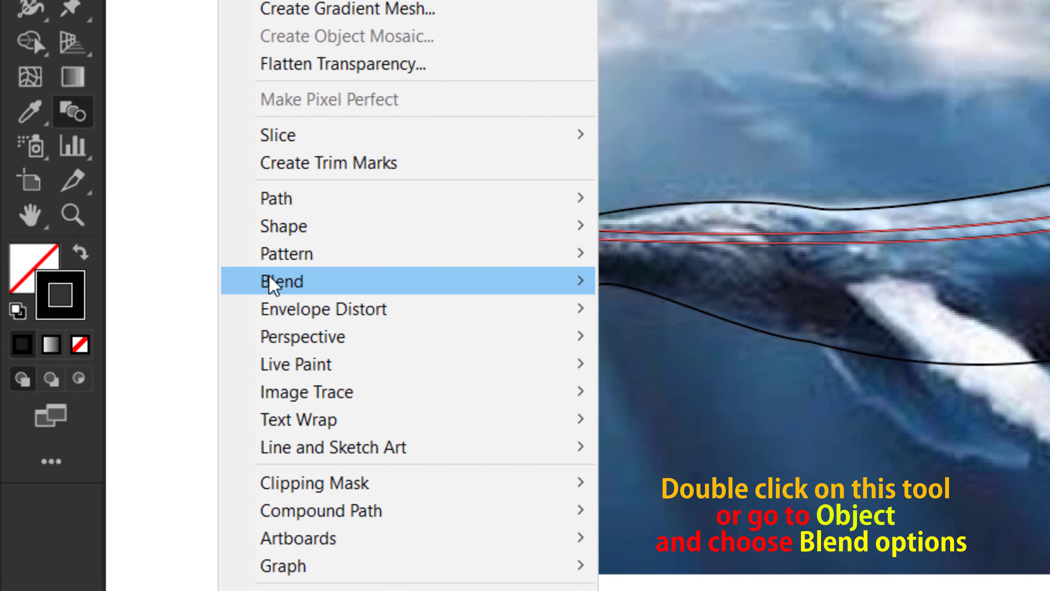
mouse_move(289, 281)
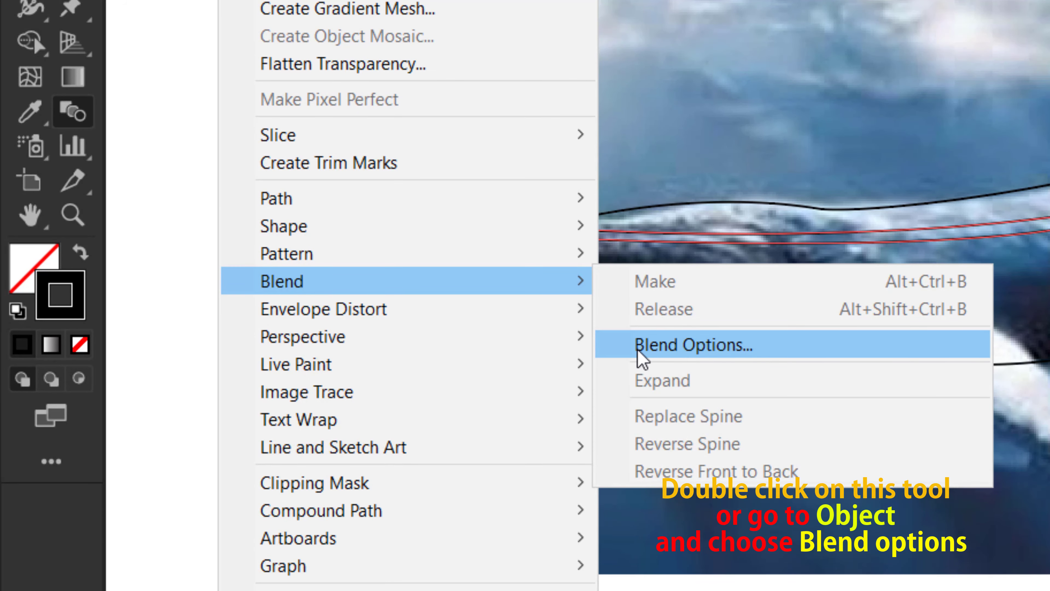
click(645, 347)
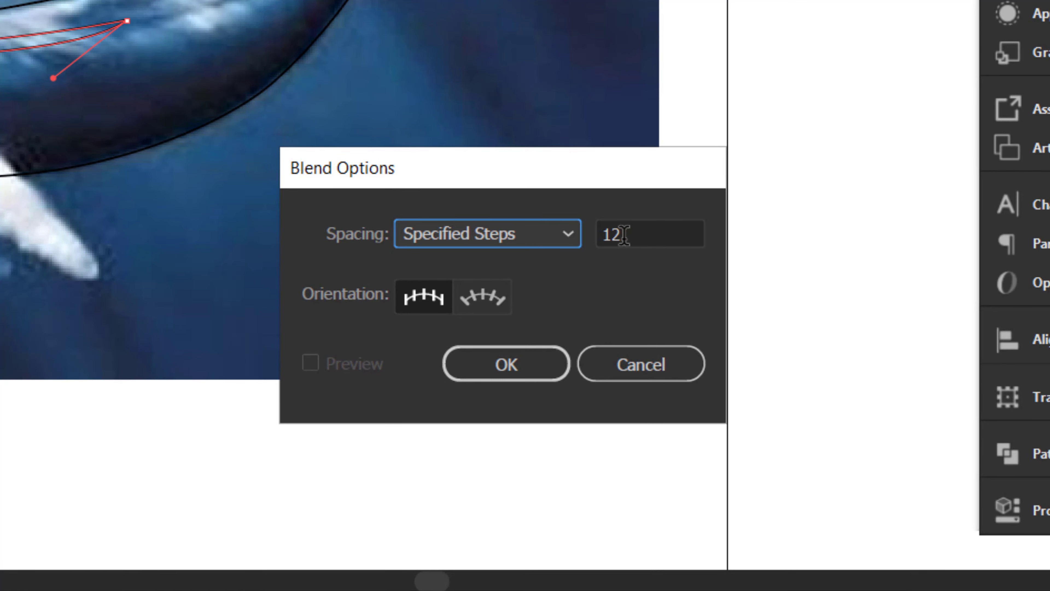
drag(624, 235, 605, 236)
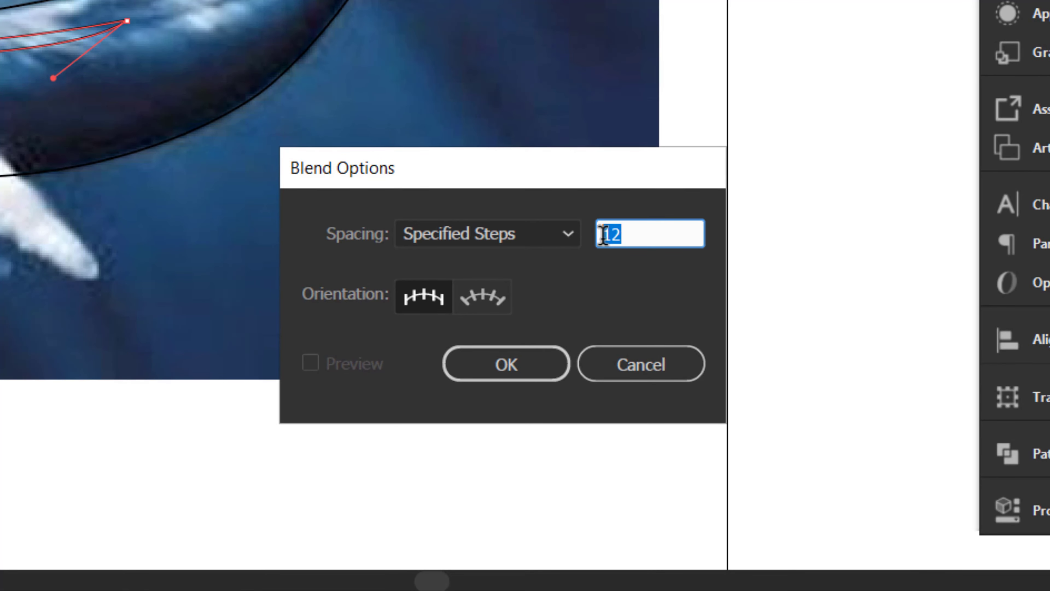
text(1)
click(564, 234)
click(545, 306)
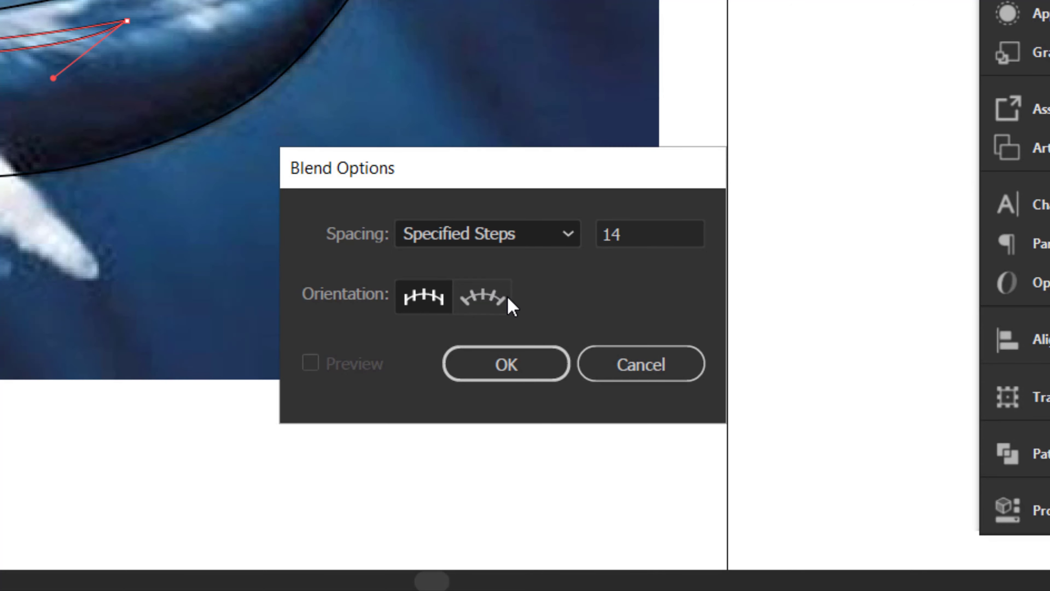
click(518, 370)
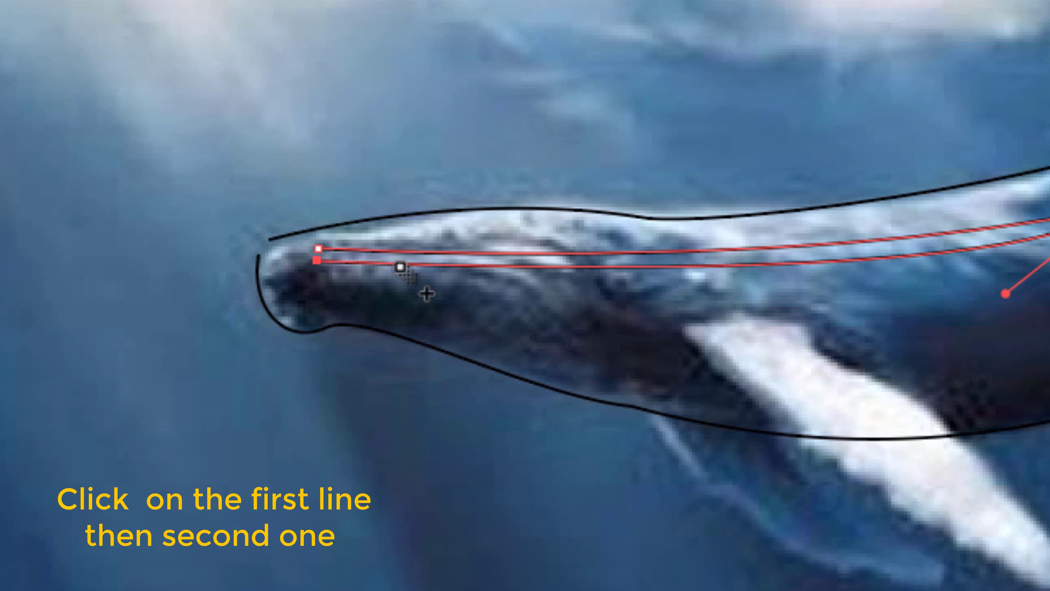
Step: Blend the narrow inner line of the whale's body with its outer contour, and deselect the result
click(400, 267)
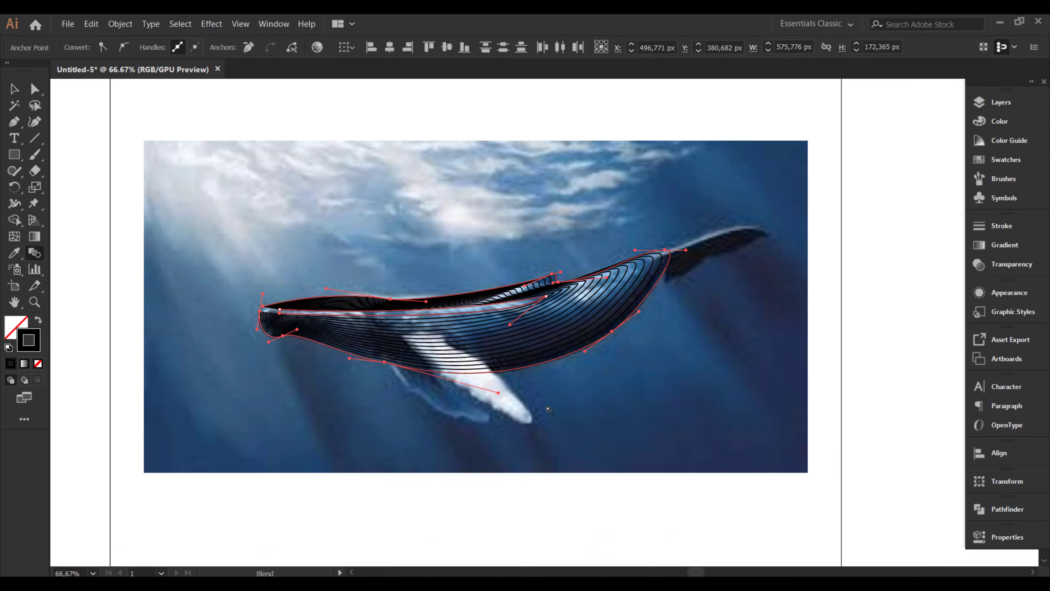
key(p)
key(v)
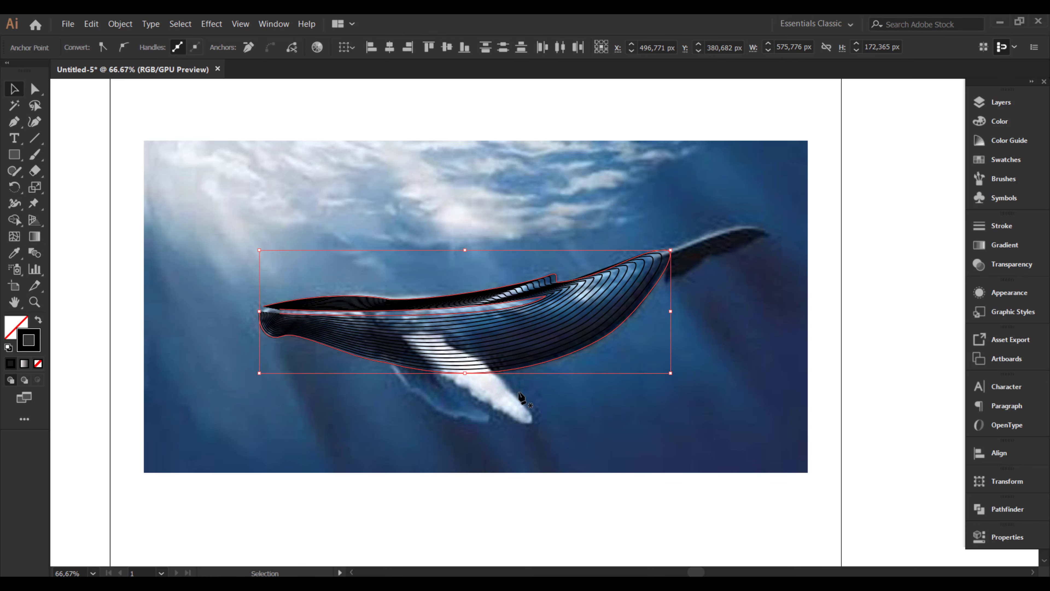
click(521, 397)
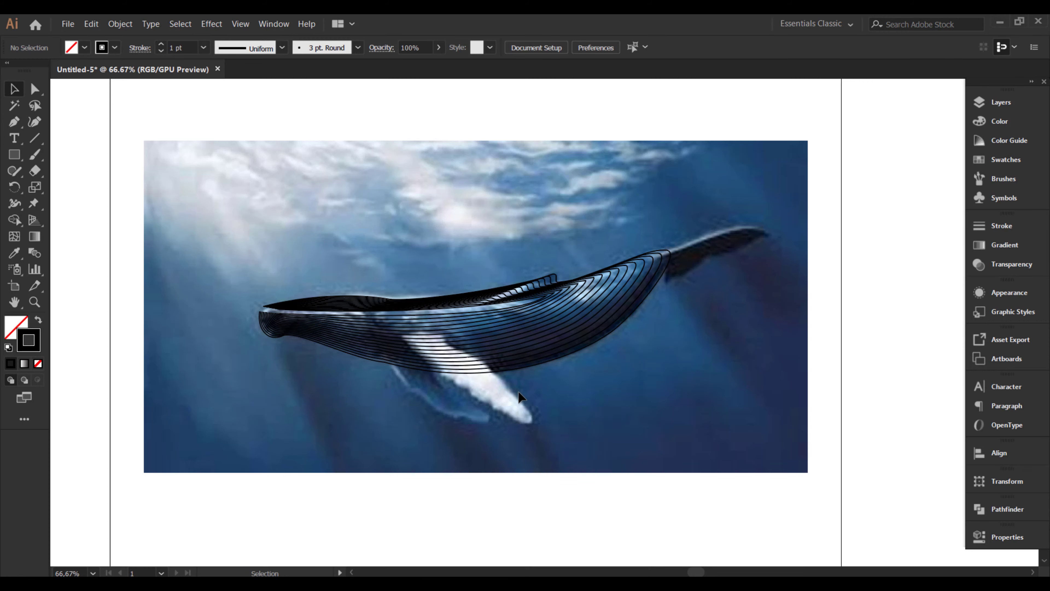
Step: Hide the photo on Layer 1 to check the blended body lines, and show it again
click(994, 104)
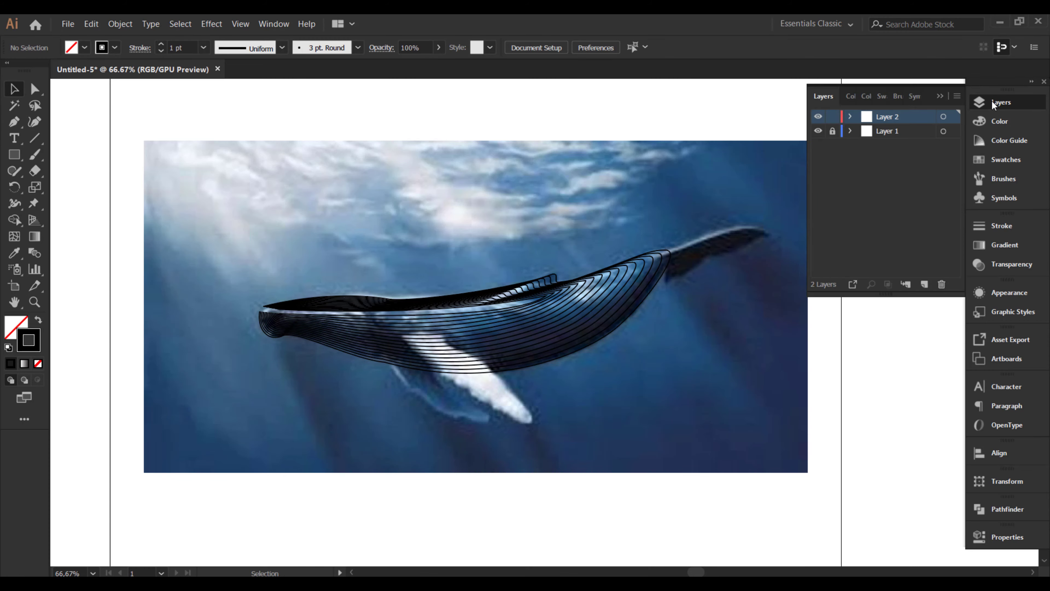
click(818, 132)
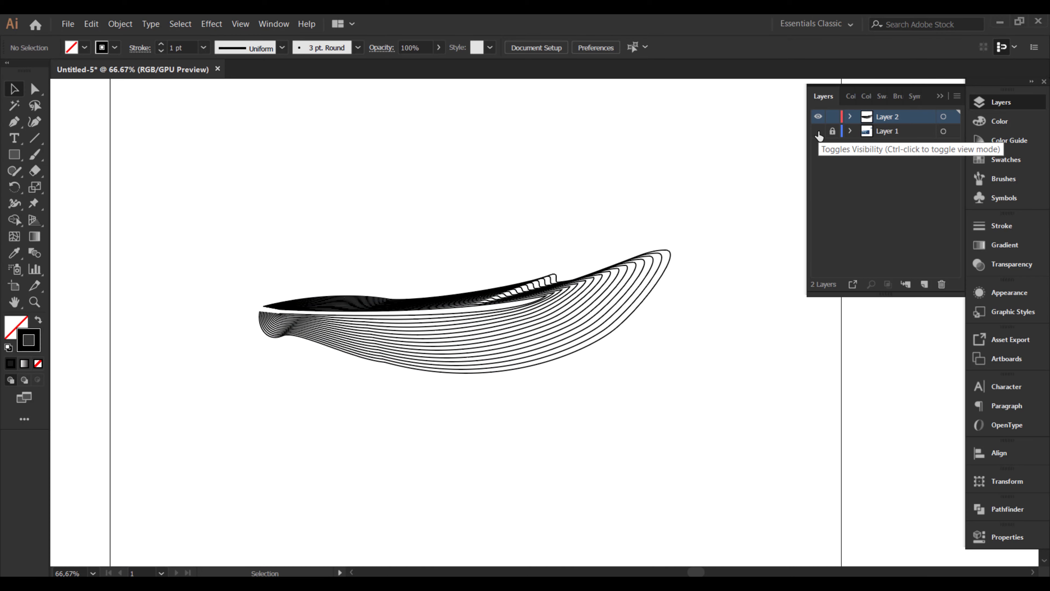
click(818, 132)
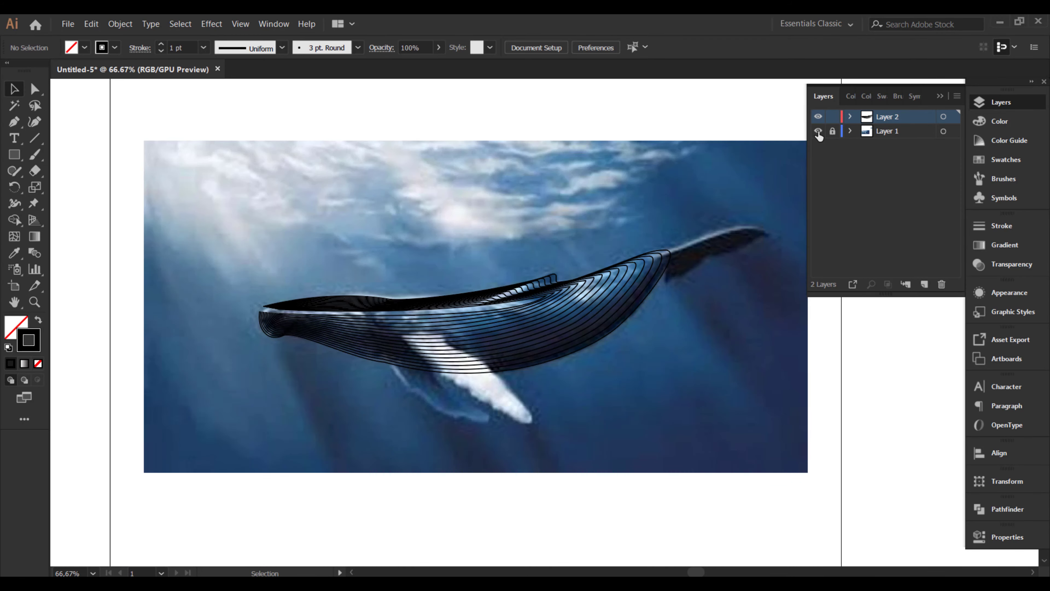
click(939, 97)
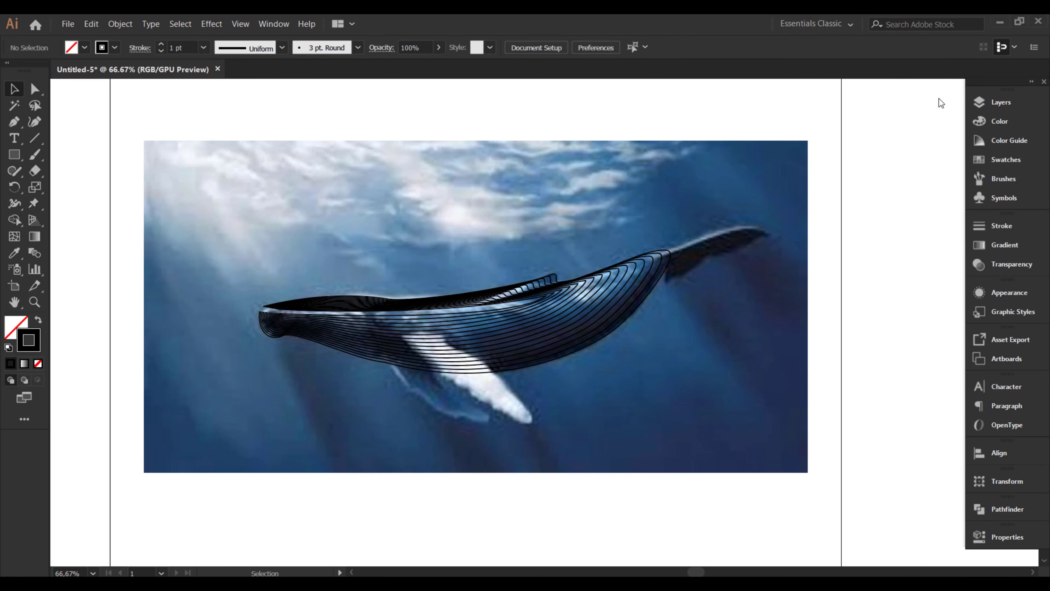
Step: Trace the outline of the white front fin with the Pen tool as an open curved path around its tip
click(13, 122)
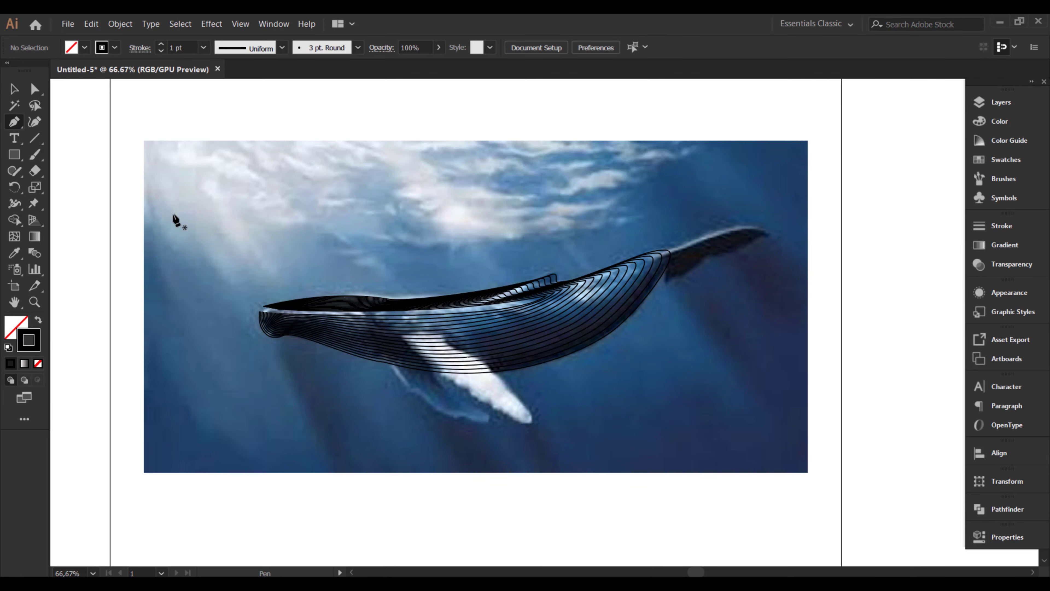
scroll(346, 347, up, 2)
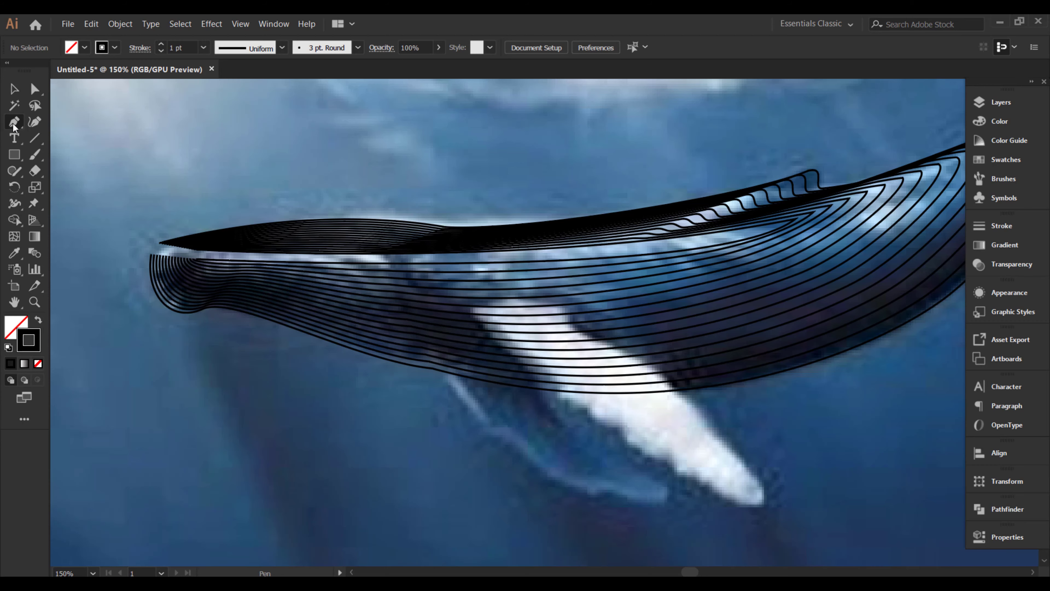
click(467, 306)
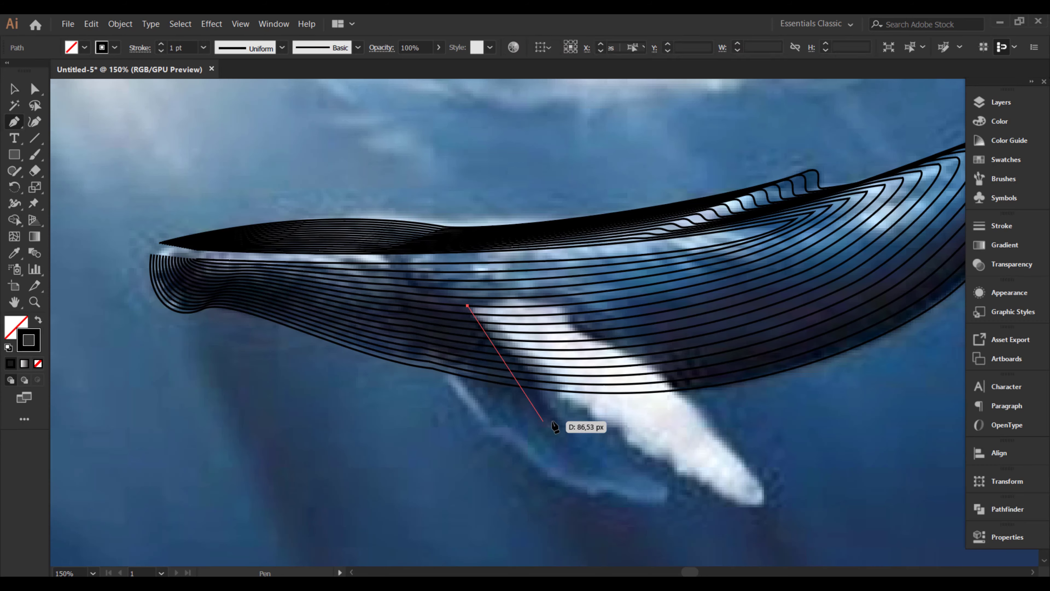
drag(557, 398, 566, 419)
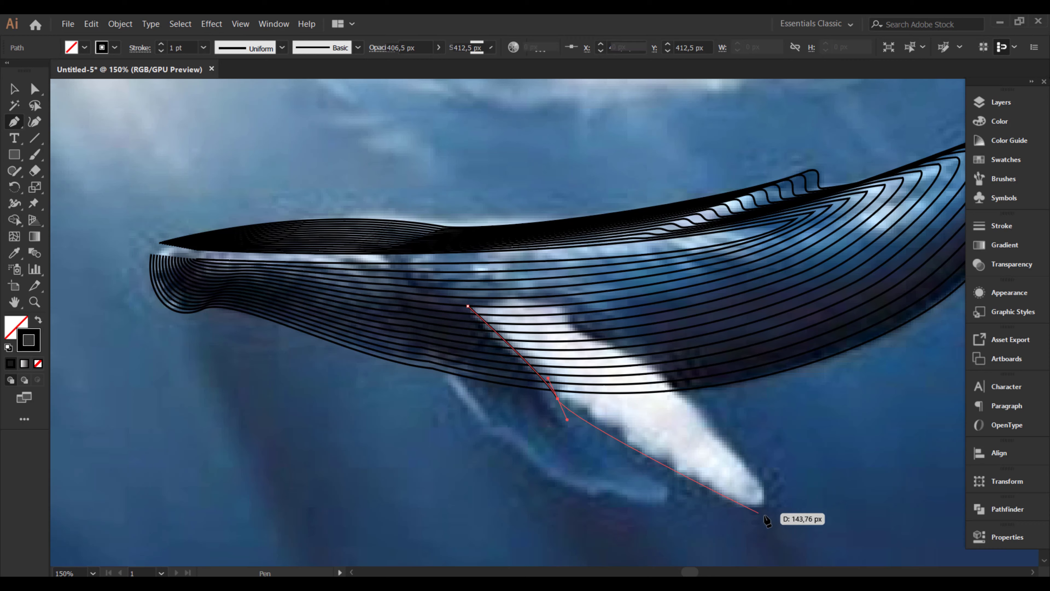
drag(758, 505, 781, 482)
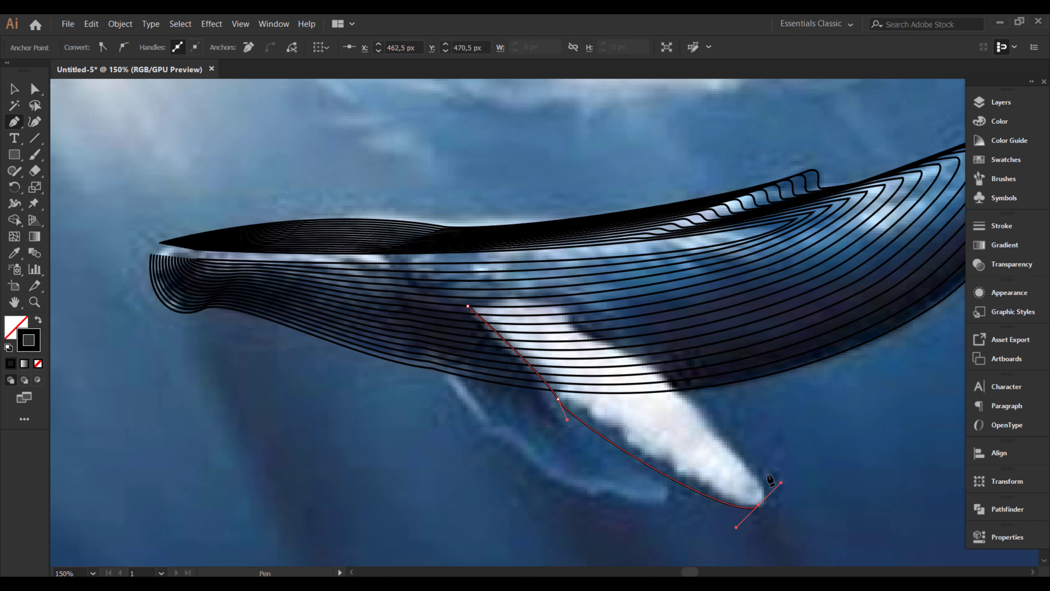
click(655, 370)
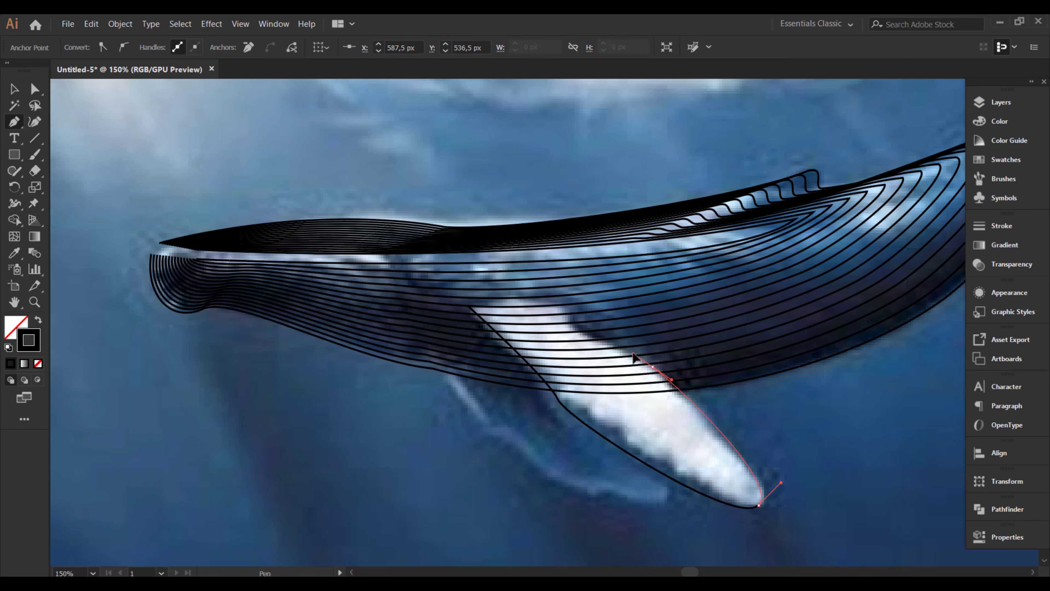
drag(565, 309, 547, 273)
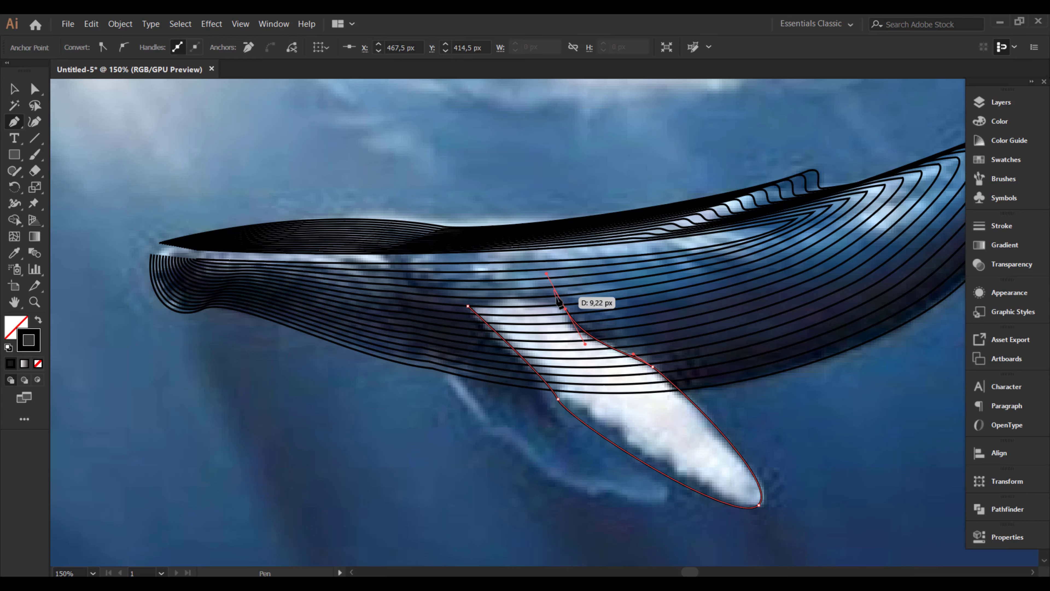
Step: Draw a narrow V-shaped path inside the front fin and blend it with the fin's outline
click(503, 310)
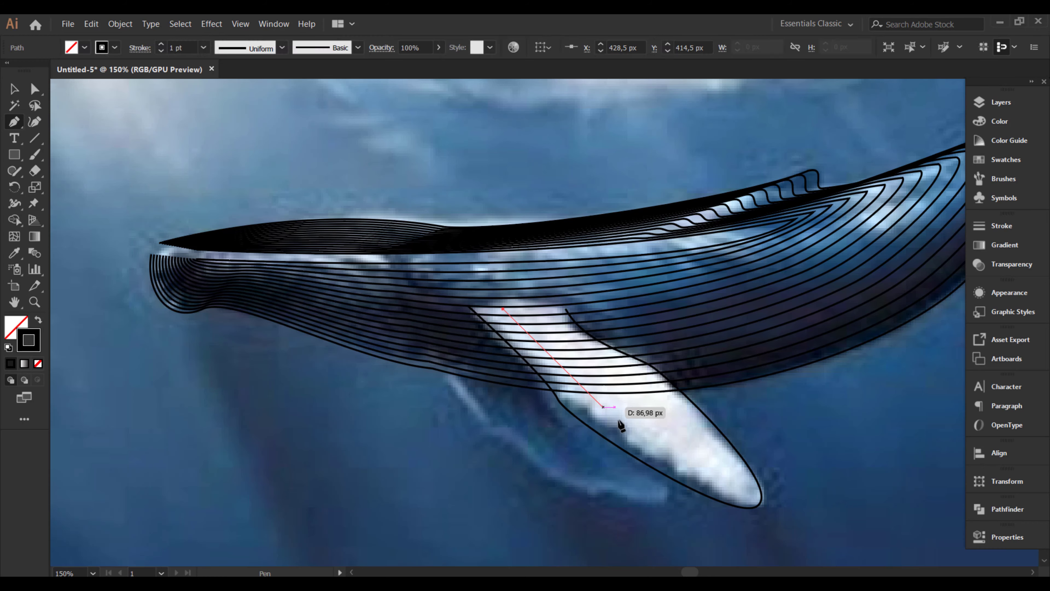
drag(620, 421, 629, 416)
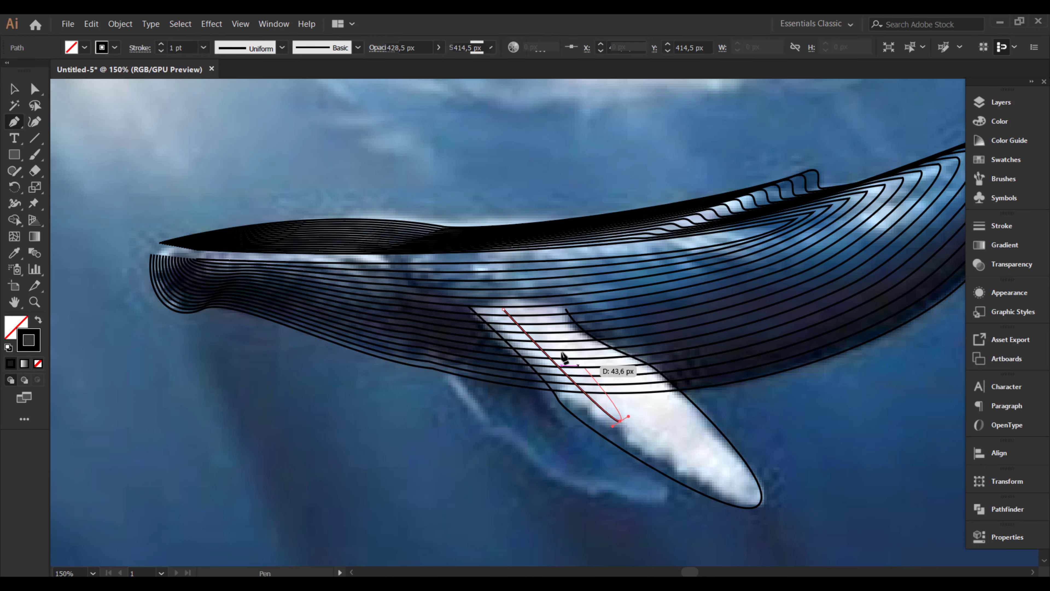
click(518, 310)
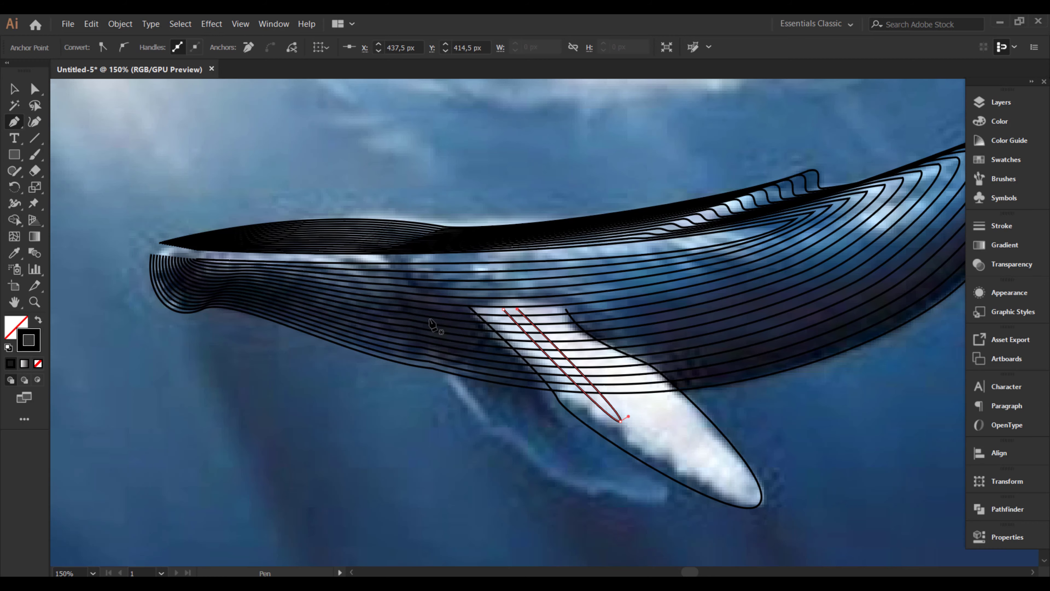
click(37, 256)
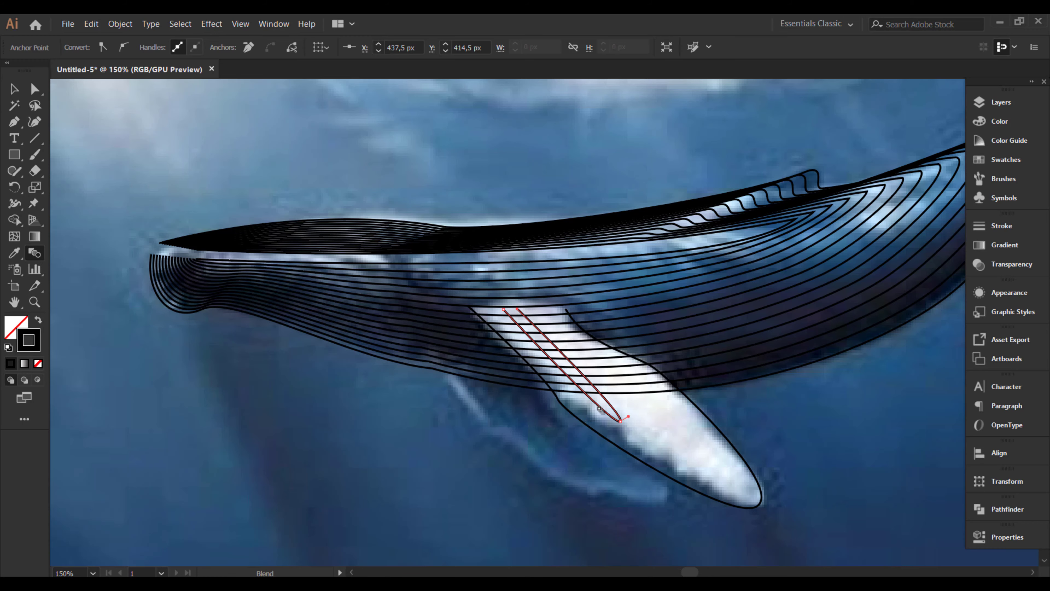
click(608, 416)
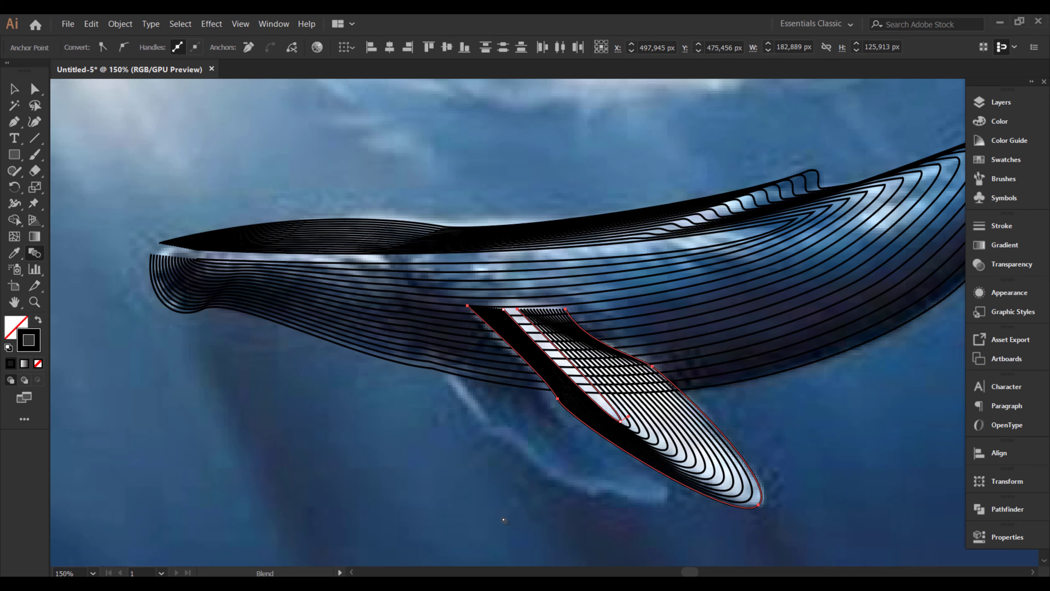
Step: Trace the outline of the far fin below the body with the Pen tool, from the belly around the tip and back
drag(413, 471, 511, 451)
key(p)
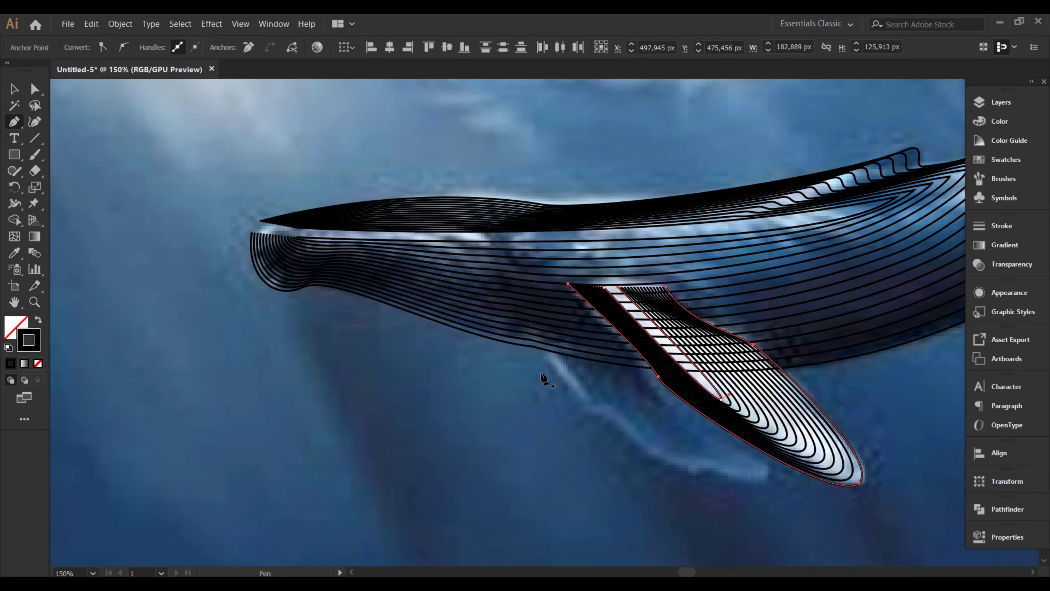
click(547, 353)
drag(694, 475, 794, 476)
key(ctrl+z)
click(721, 436)
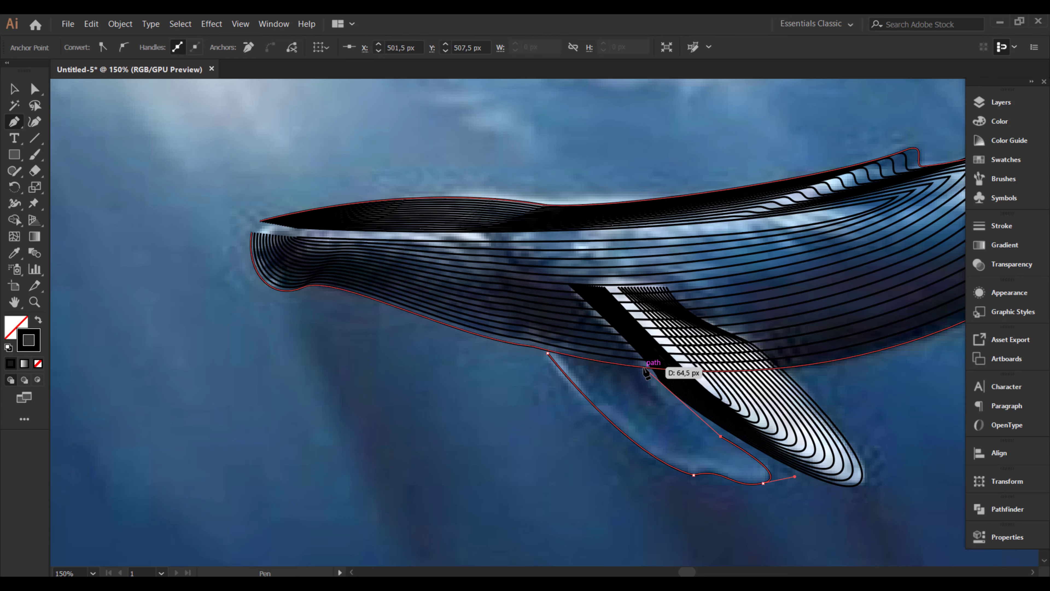
drag(630, 365, 665, 380)
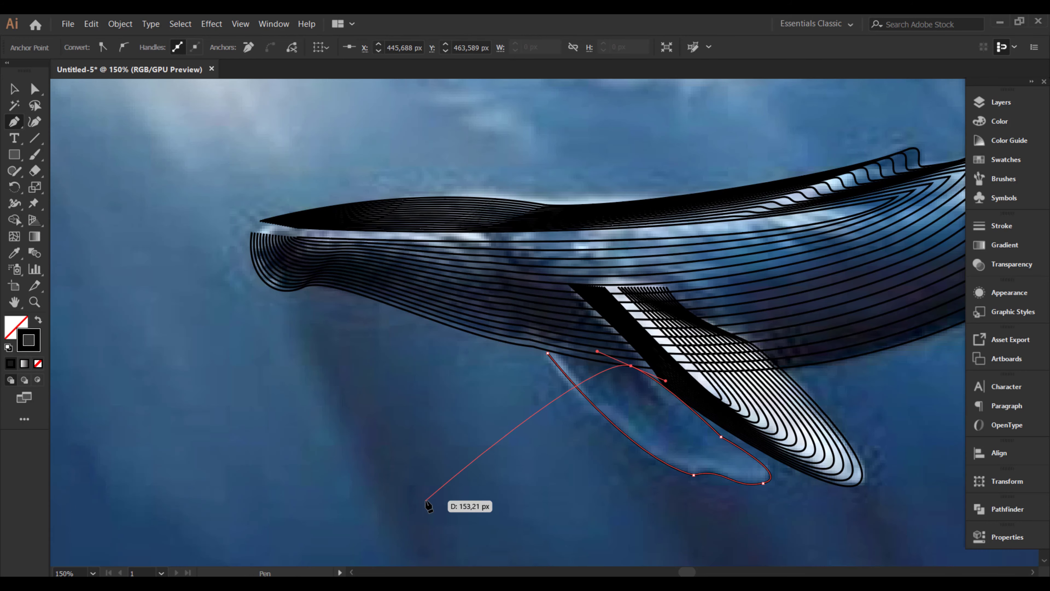
key(a)
click(693, 474)
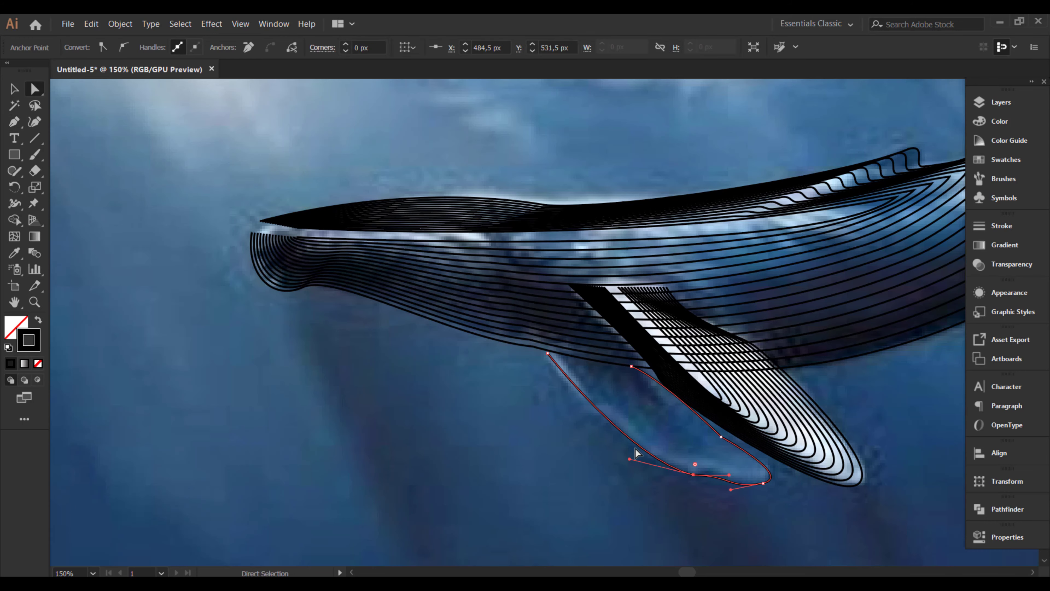
Step: Draw a narrow V-shaped path inside the far fin and blend it with that fin's outline
key(p)
click(575, 360)
drag(647, 429, 653, 425)
click(584, 359)
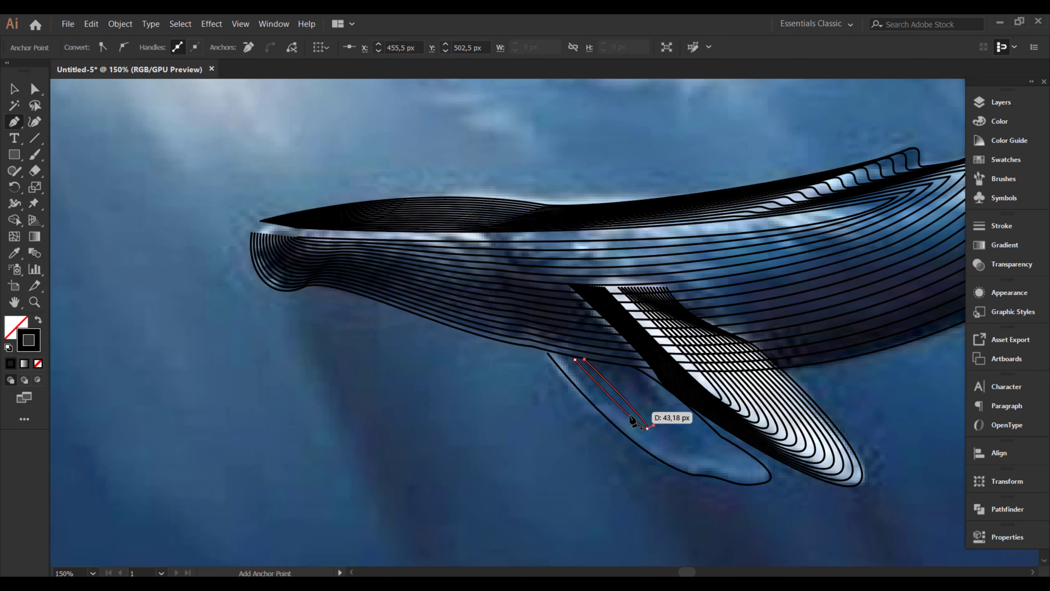
key(w)
click(626, 413)
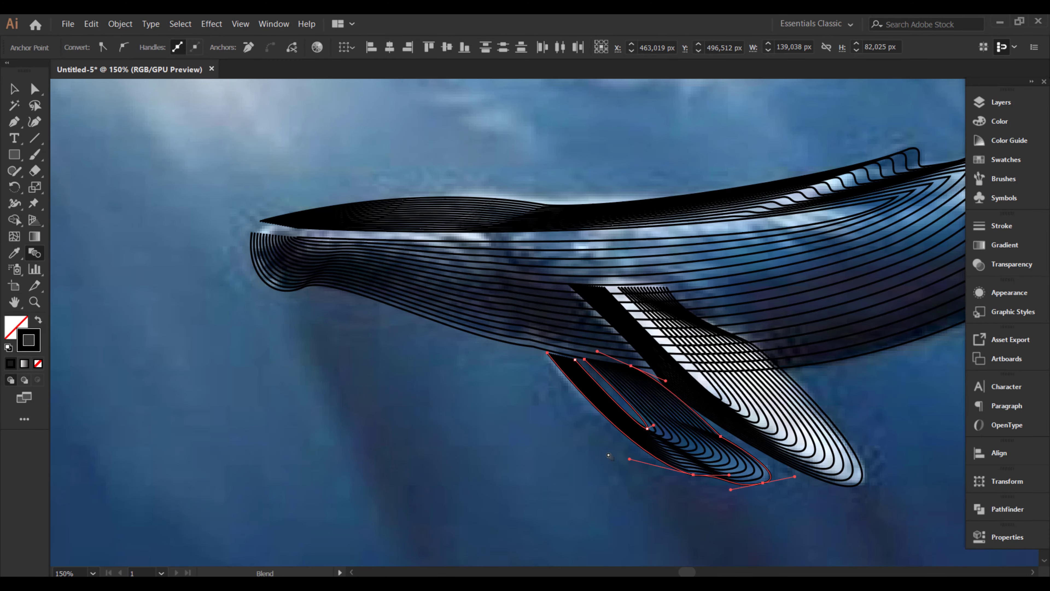
Step: Trace the tail fluke's outline with the Pen tool, from the body's end along the upper edge, around the tip and along the lower edge
drag(589, 428, 129, 530)
drag(719, 300, 620, 455)
key(p)
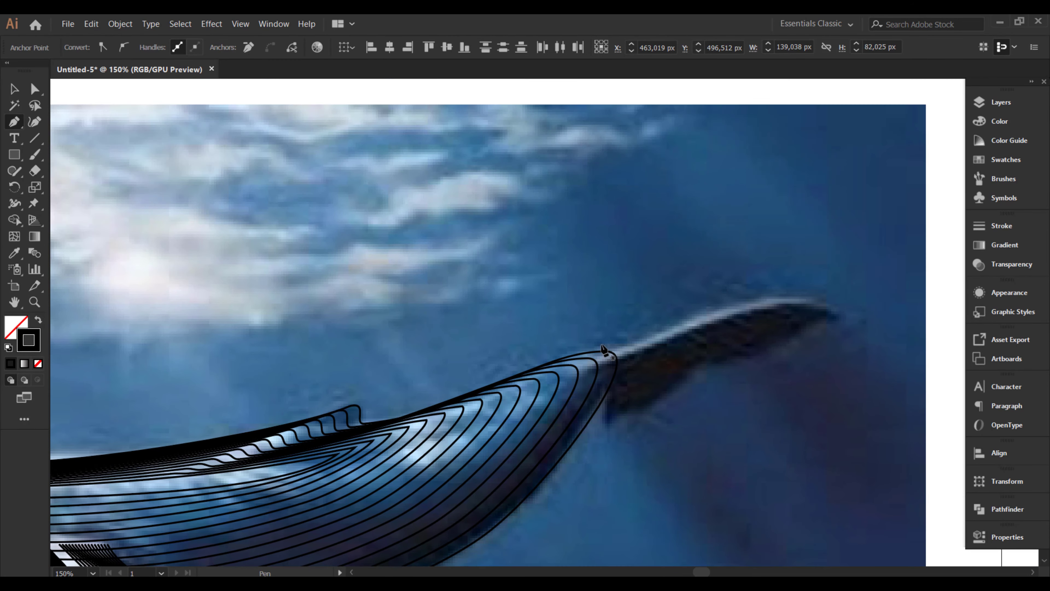
click(602, 350)
click(661, 332)
click(709, 313)
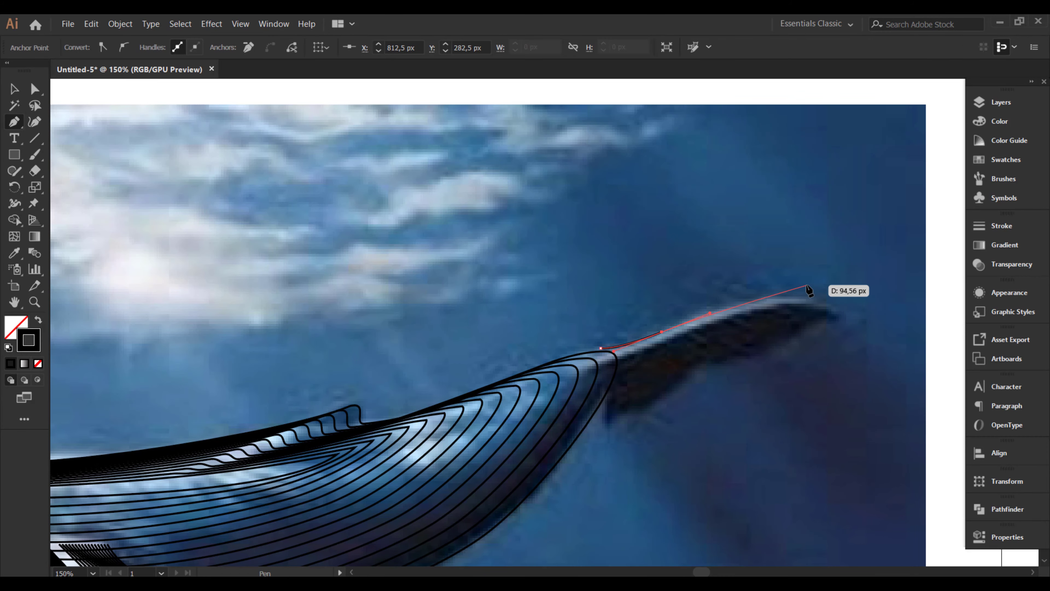
drag(843, 310, 861, 327)
key(Return)
key(ctrl+z)
key(ctrl+z)
key(ctrl+z)
drag(797, 331, 775, 348)
drag(685, 364, 631, 358)
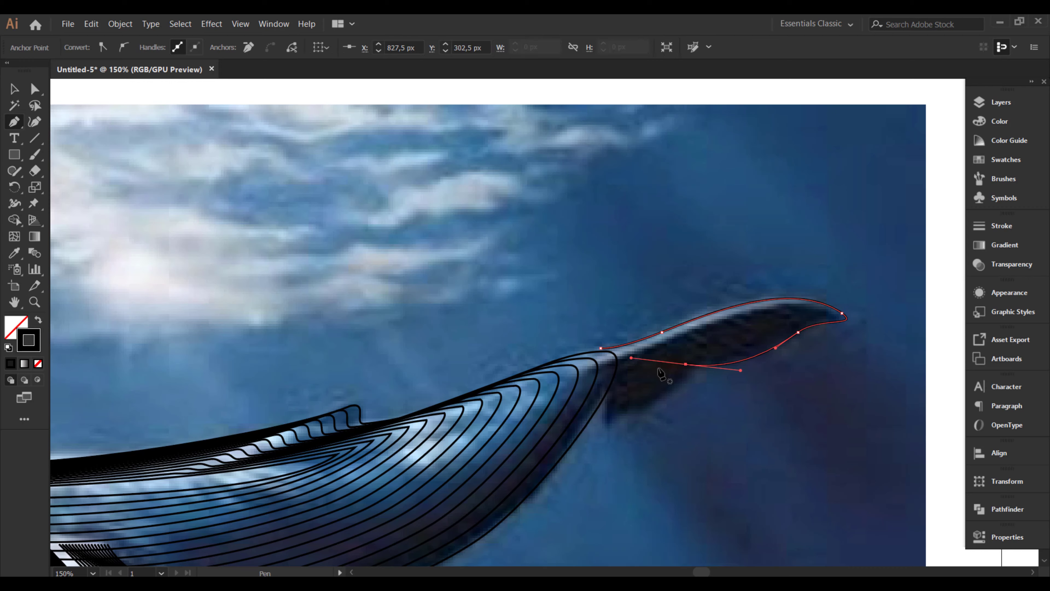
Step: Draw a narrow V-shaped path inside the tail fluke and blend it with the fluke's outline
click(619, 354)
drag(718, 321, 720, 324)
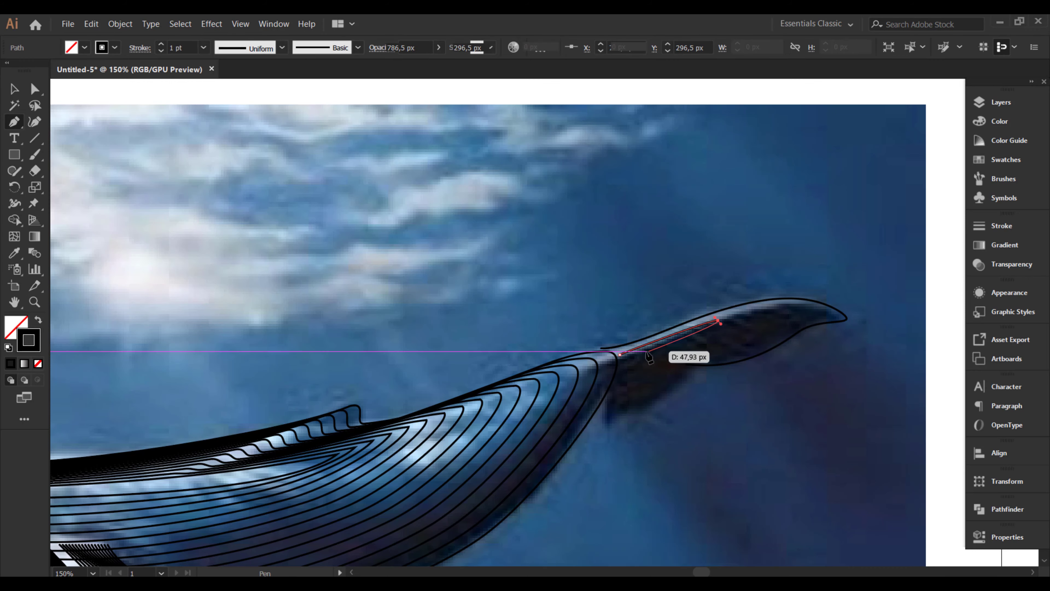
click(623, 361)
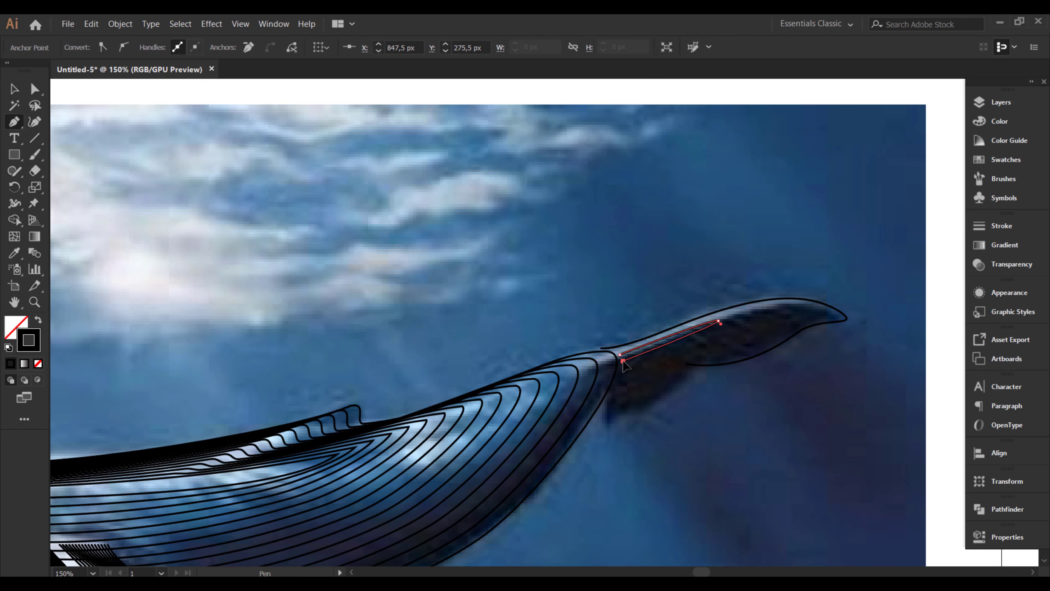
click(34, 252)
click(647, 338)
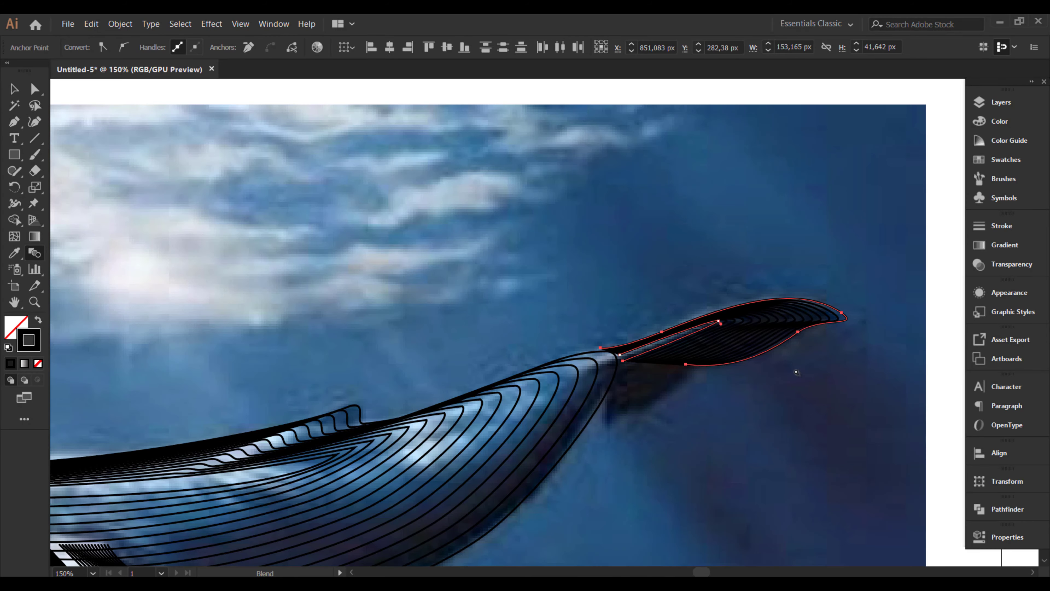
Step: Trace the second fluke's outline below the tail with the Pen tool, from the body's end around the tip to the first fluke's underside
key(p)
click(617, 368)
key(ctrl+plus)
key(ctrl+plus)
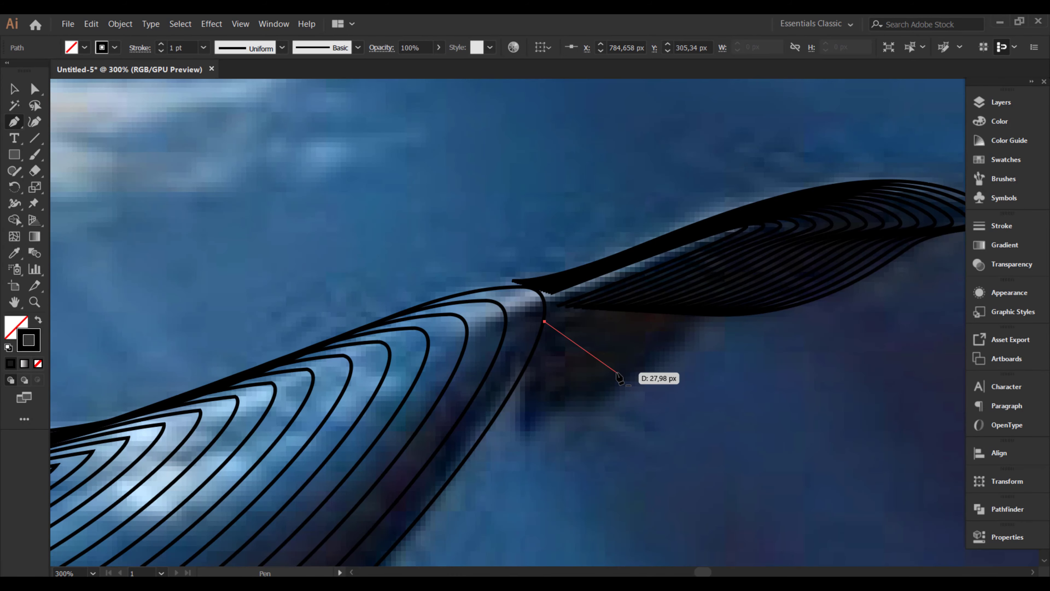
drag(528, 444, 550, 457)
drag(551, 412, 576, 393)
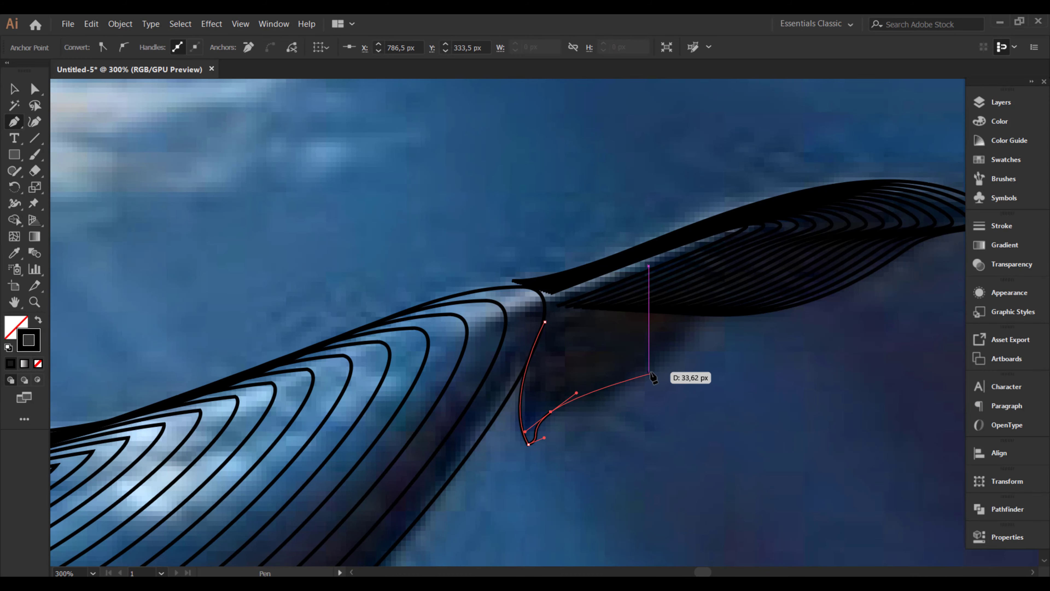
drag(650, 370, 712, 329)
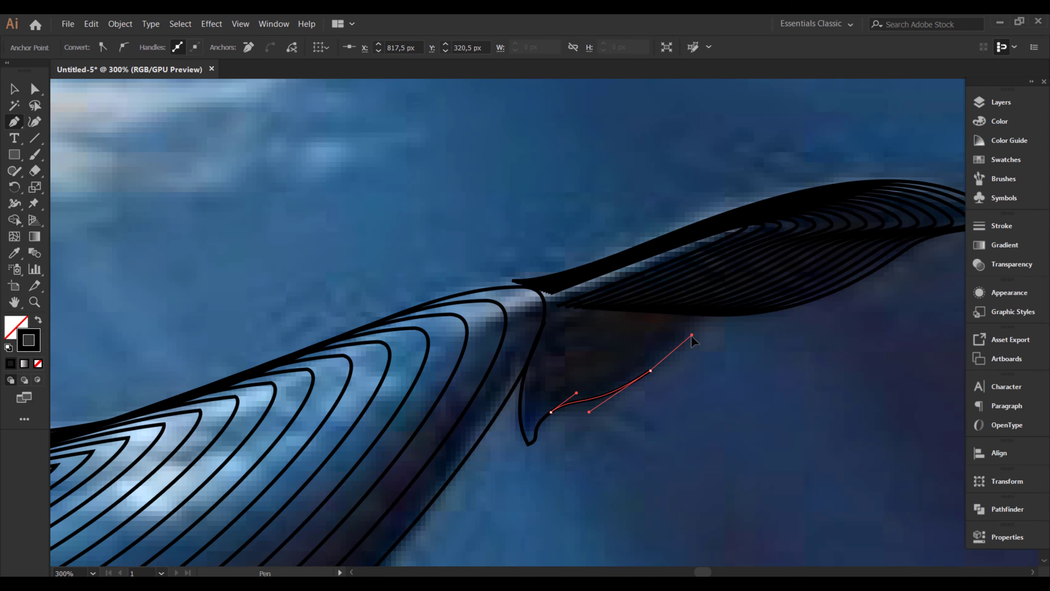
click(695, 314)
Step: Draw a narrow V-shaped path inside the second, lower fluke and blend it with that fluke's outline
click(560, 319)
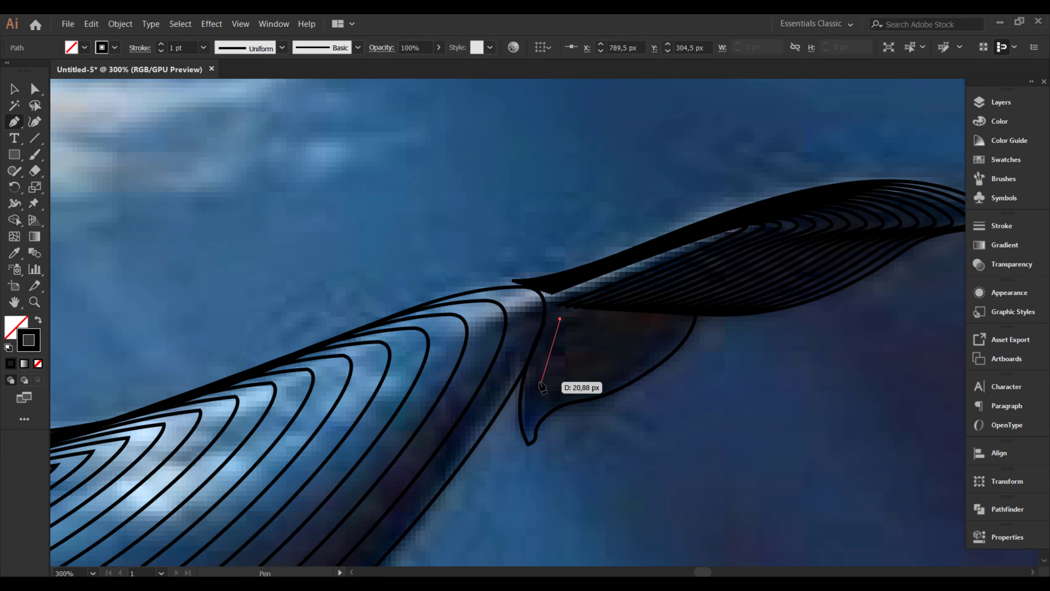
mouse_move(538, 384)
mouse_down()
mouse_move(534, 400)
mouse_move(544, 386)
mouse_up()
click(566, 321)
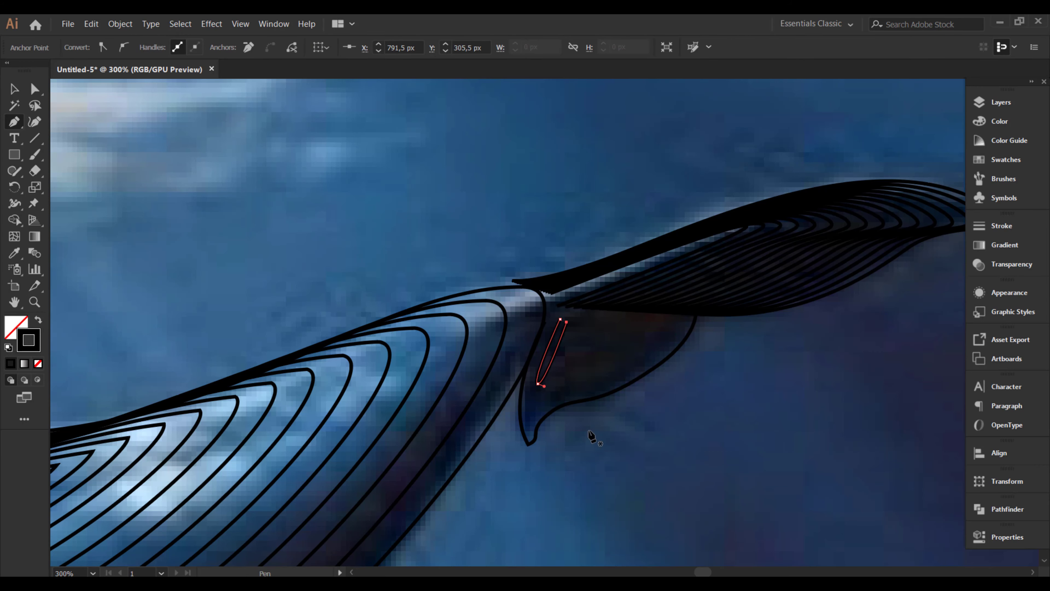
key(w)
click(552, 361)
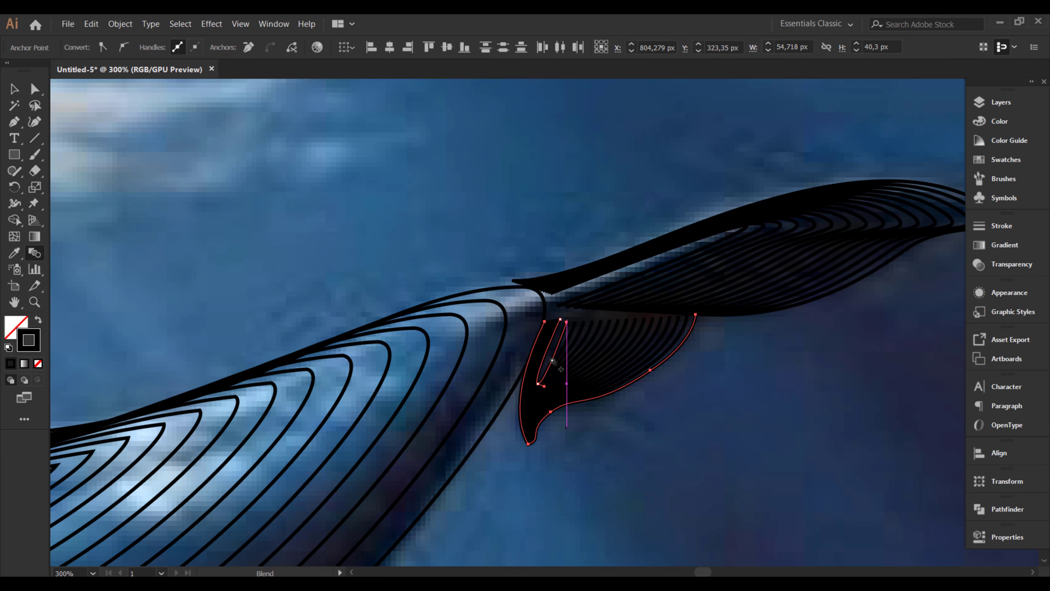
Step: Examine the blended contour lines along the whole whale, from the tail to the head
key(space)
drag(584, 360, 738, 365)
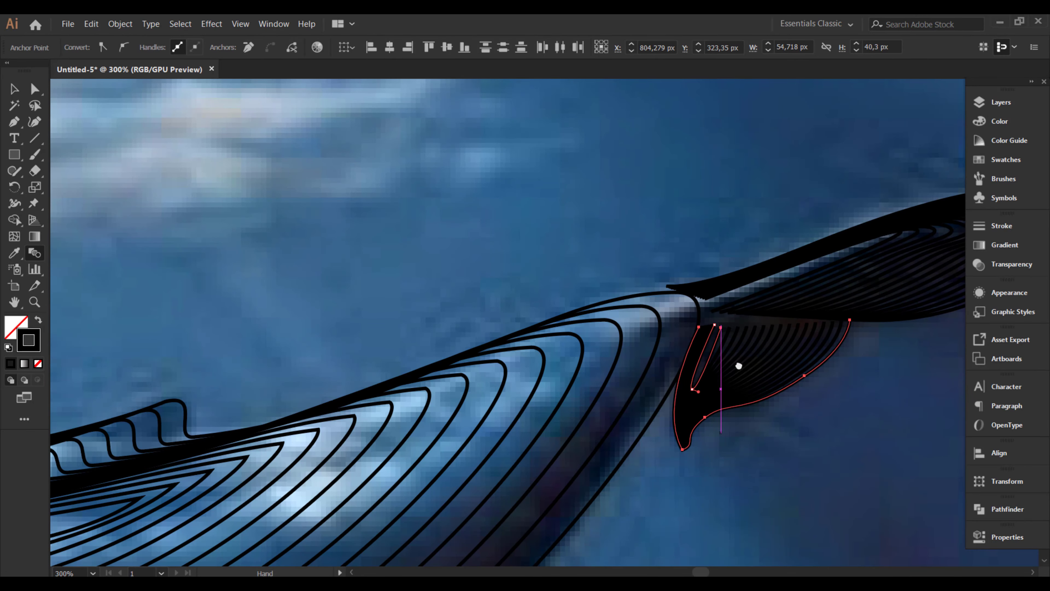
drag(260, 445, 647, 312)
drag(328, 417, 682, 303)
drag(561, 339, 769, 298)
drag(455, 354, 741, 308)
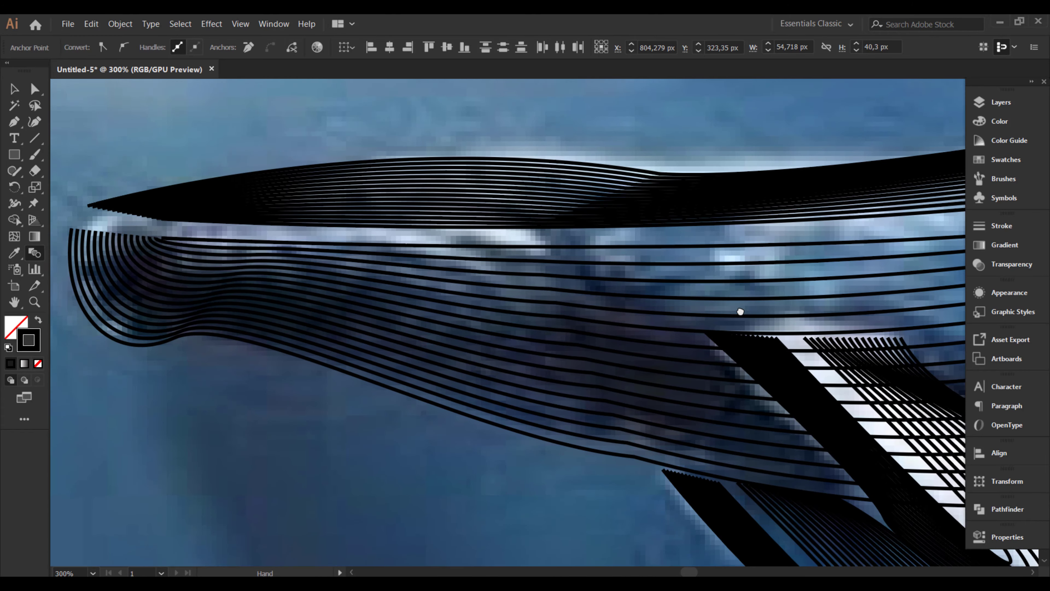
key(ctrl+minus)
key(ctrl+minus)
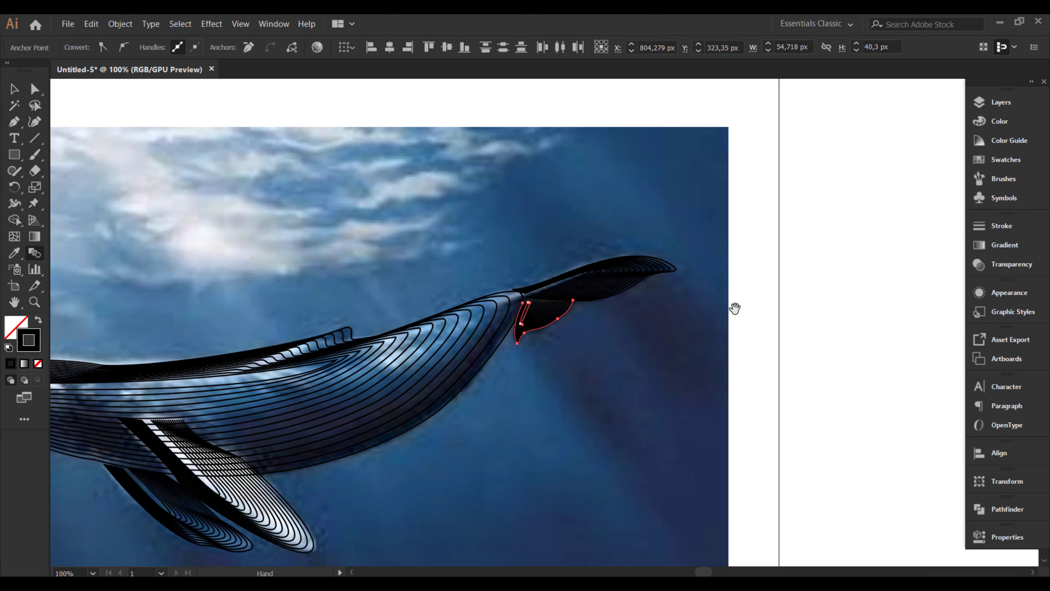
drag(419, 427, 796, 397)
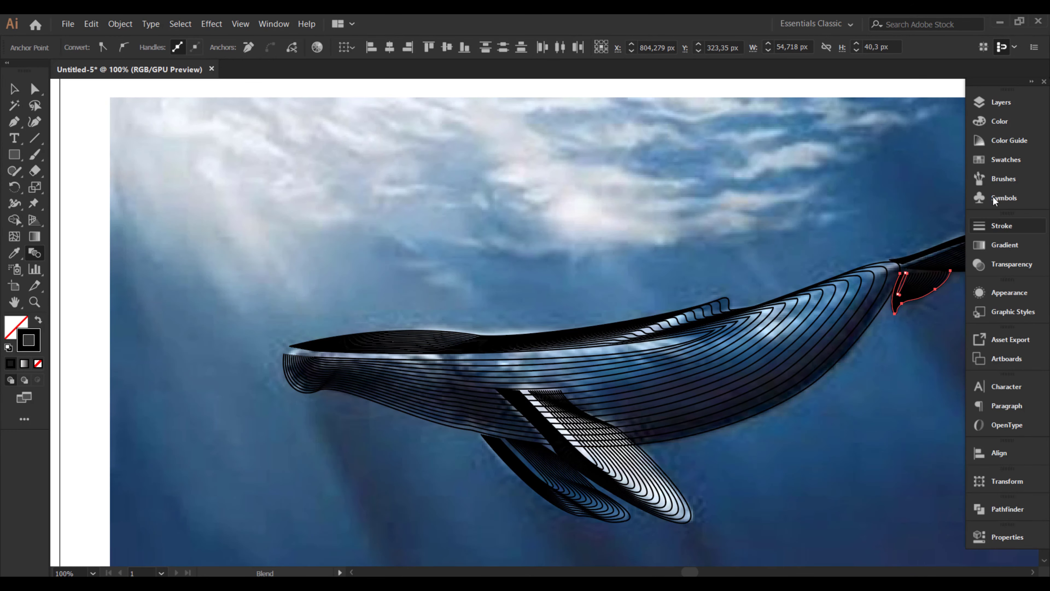
Step: Hide Layer 1 with the reference photo so that only the line art shows
click(983, 103)
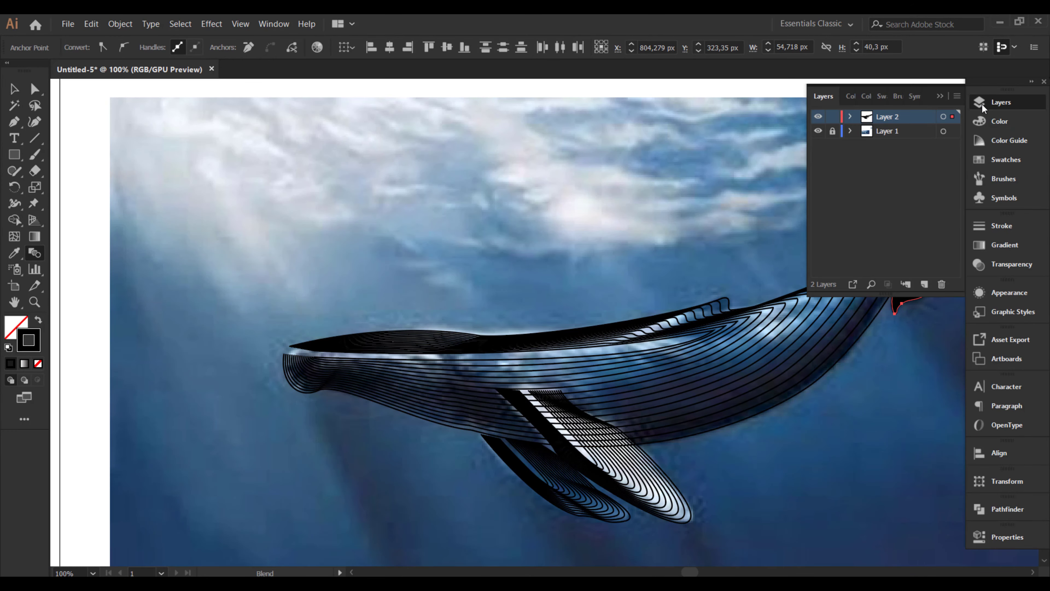
click(818, 131)
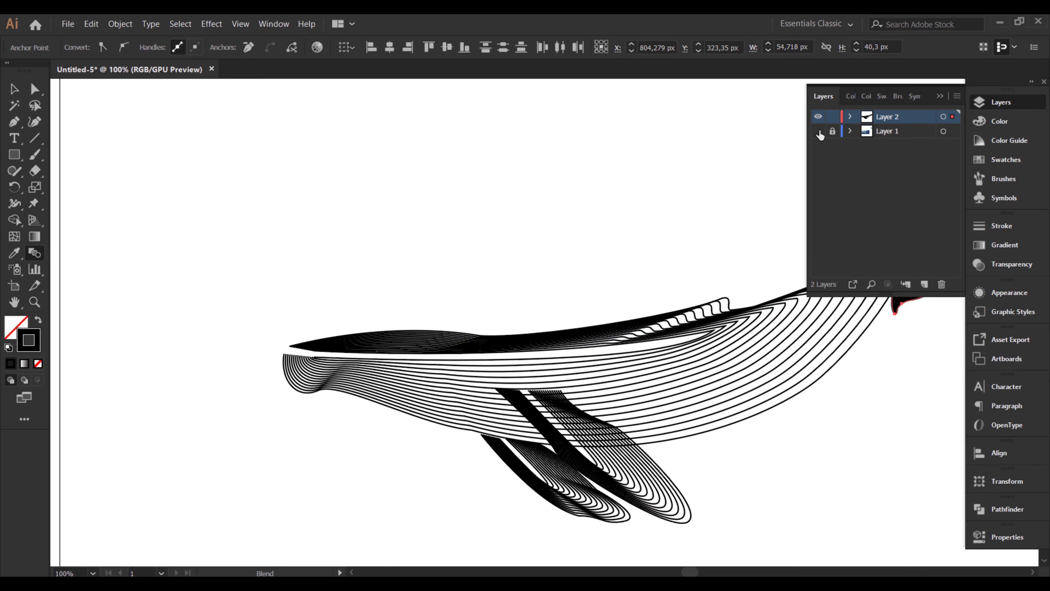
drag(703, 445, 538, 395)
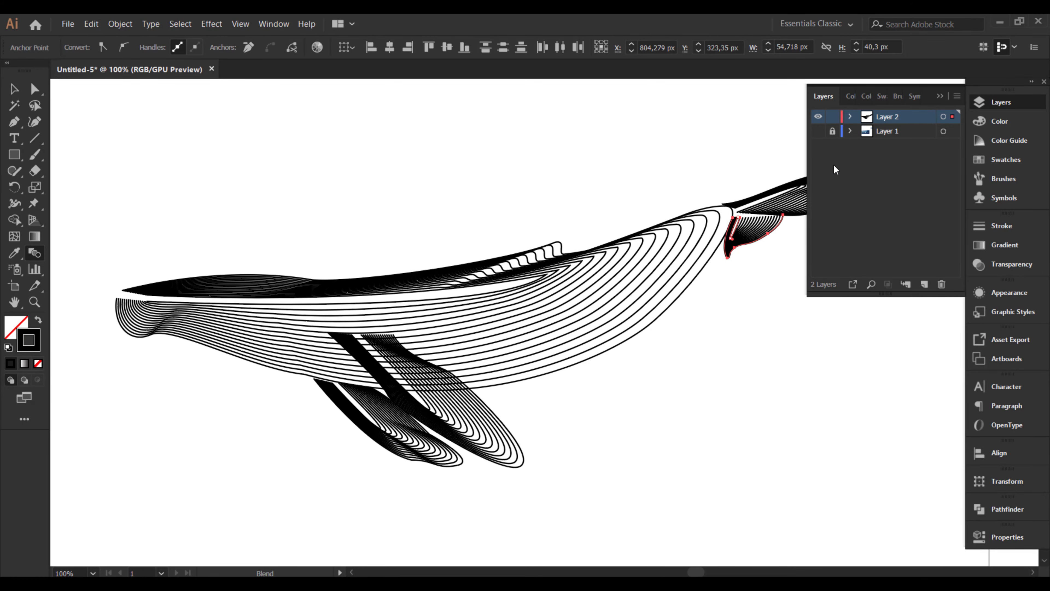
click(940, 97)
Step: Move the body outline's upper end point at the snout down and outward to about X 210.5 px, Y 375.5 px
drag(410, 359, 587, 380)
key(a)
click(362, 327)
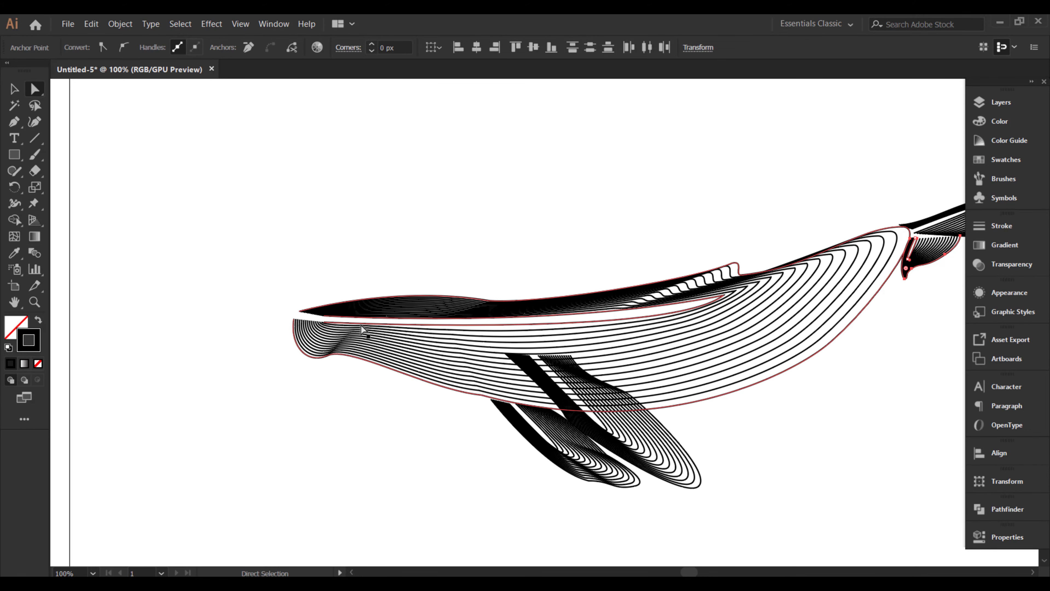
click(325, 312)
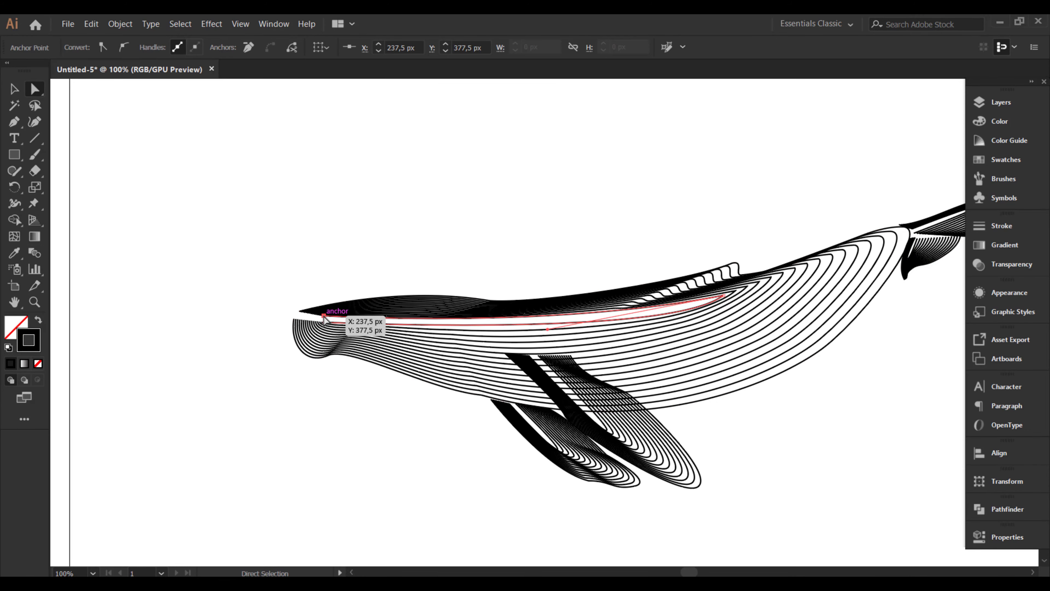
key(ctrl+plus)
key(ctrl+plus)
key(ctrl+plus)
key(ctrl+plus)
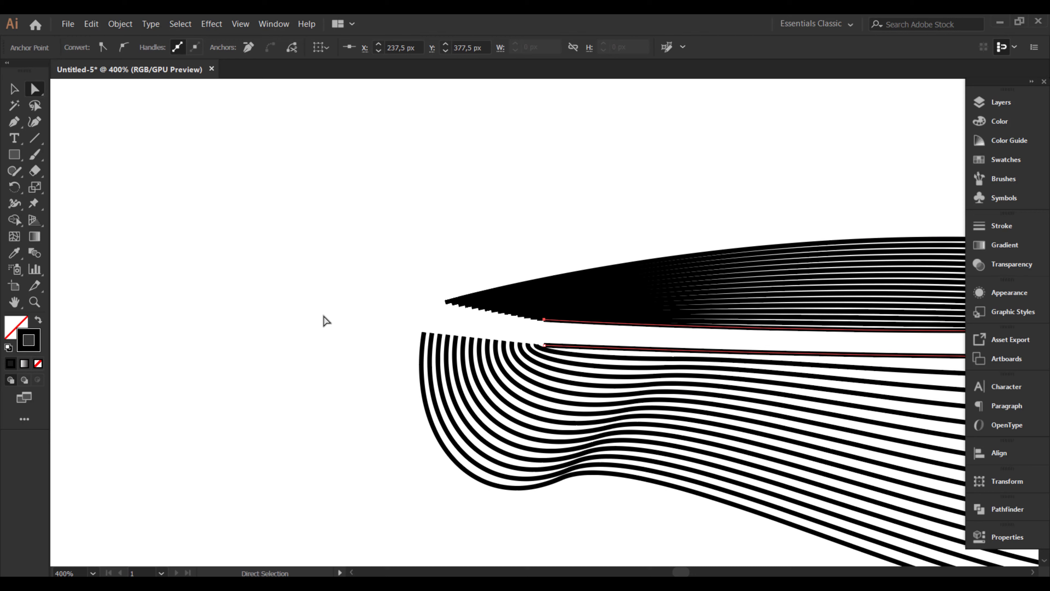
click(445, 304)
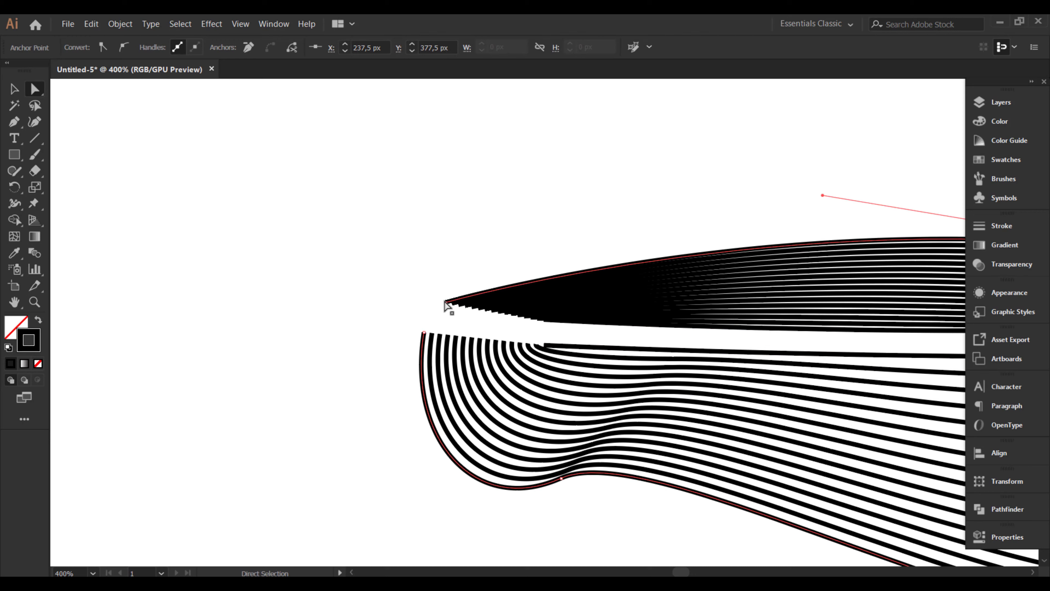
drag(445, 305, 429, 312)
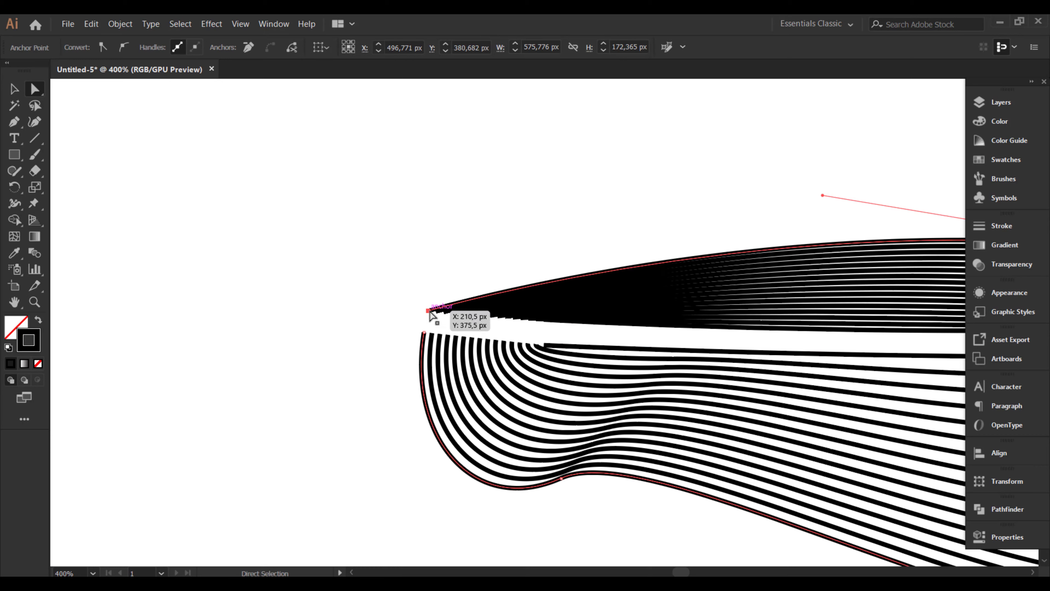
Step: Move both front end points of the body's inner path onto the outer outline's end points at the snout
click(544, 320)
drag(529, 322, 428, 310)
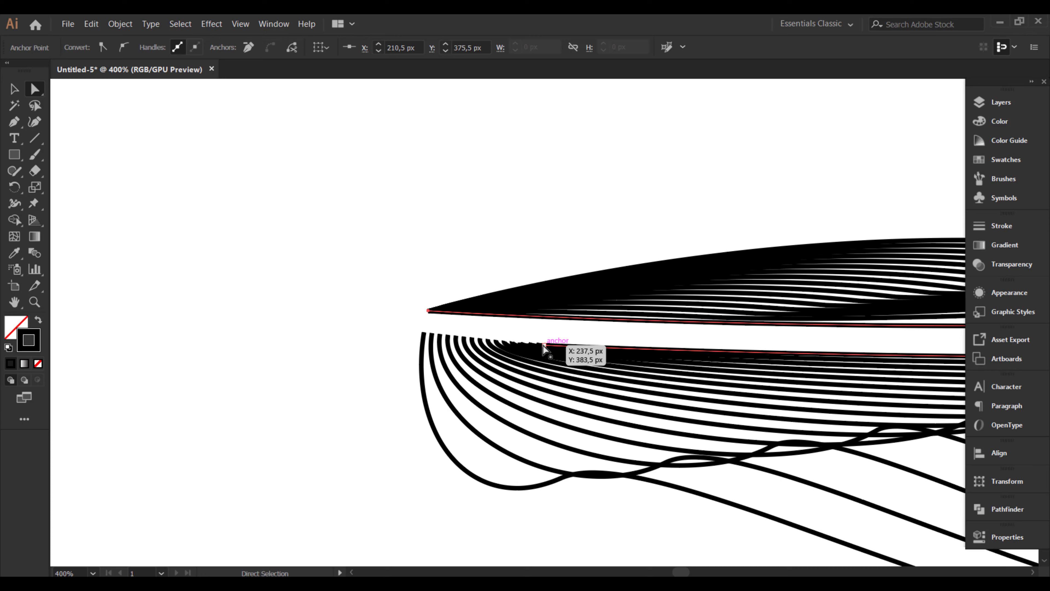
drag(544, 346, 424, 333)
Step: Reshape the lower curve of the body's inner path by adjusting the direction handle at its rear point
drag(790, 387, 360, 384)
drag(701, 390, 473, 398)
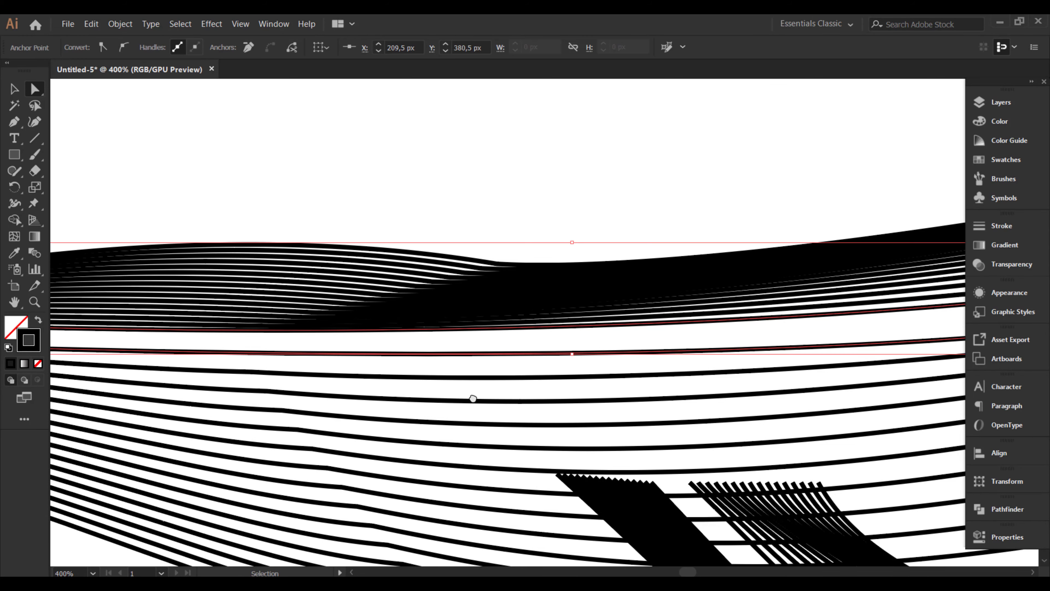
key(ctrl+minus)
key(ctrl+minus)
drag(816, 417, 456, 366)
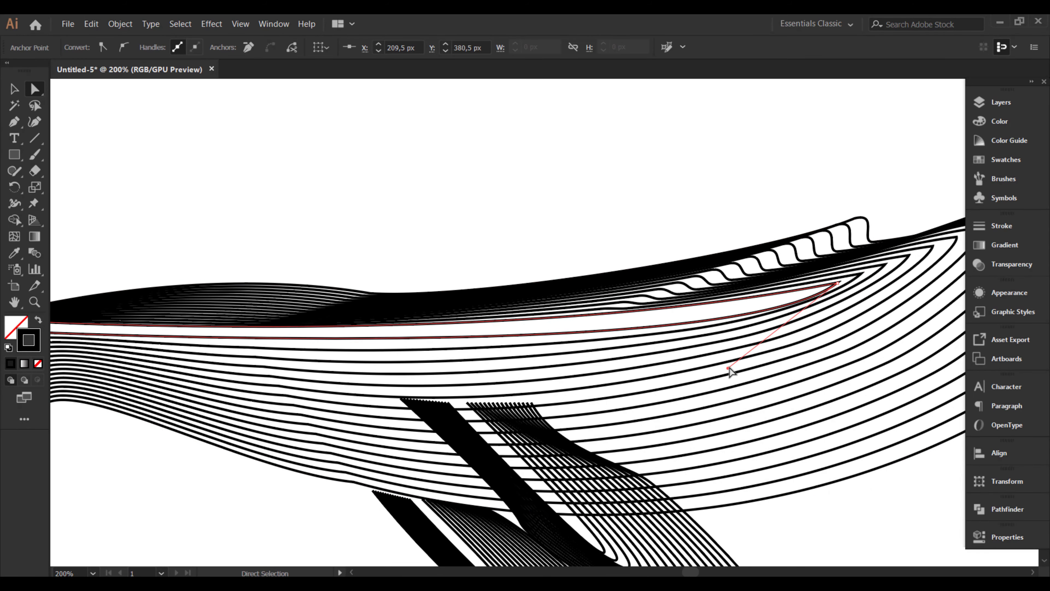
drag(728, 368, 544, 366)
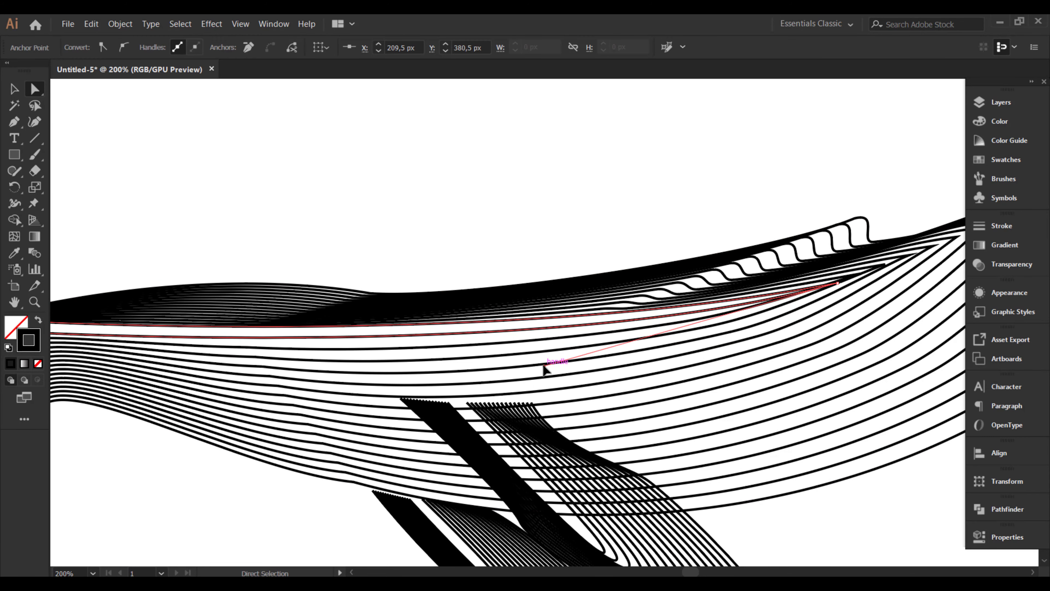
drag(698, 333, 810, 322)
drag(670, 350, 717, 364)
drag(717, 365, 549, 365)
Step: Move the dorsal fin's tip on the body outline to about X 615.5 px, Y 329.5 px and adjust the fin's curve handles
drag(846, 322, 653, 430)
click(665, 341)
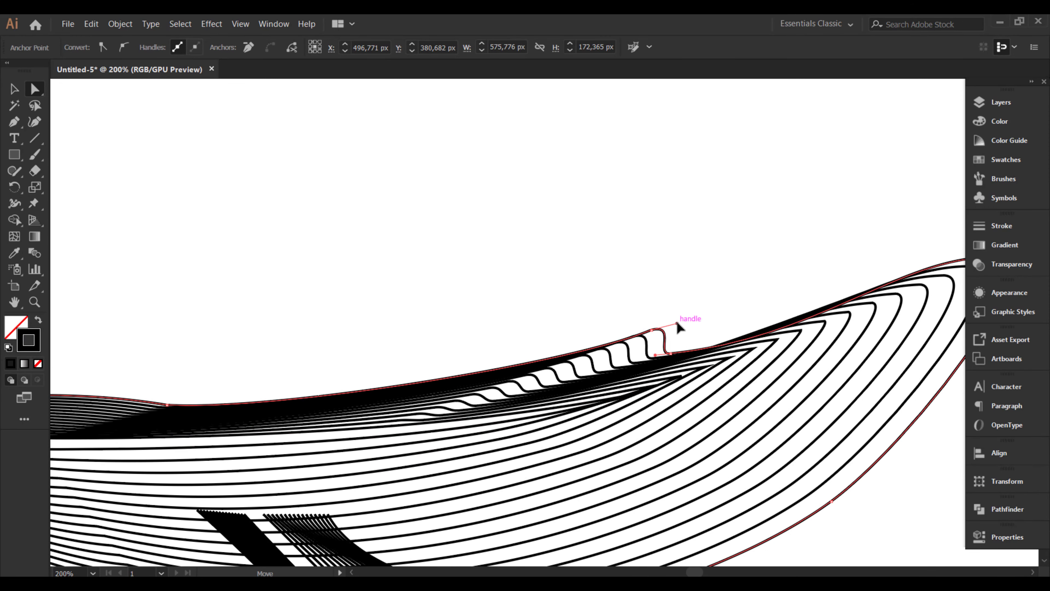
drag(650, 337, 658, 336)
click(656, 355)
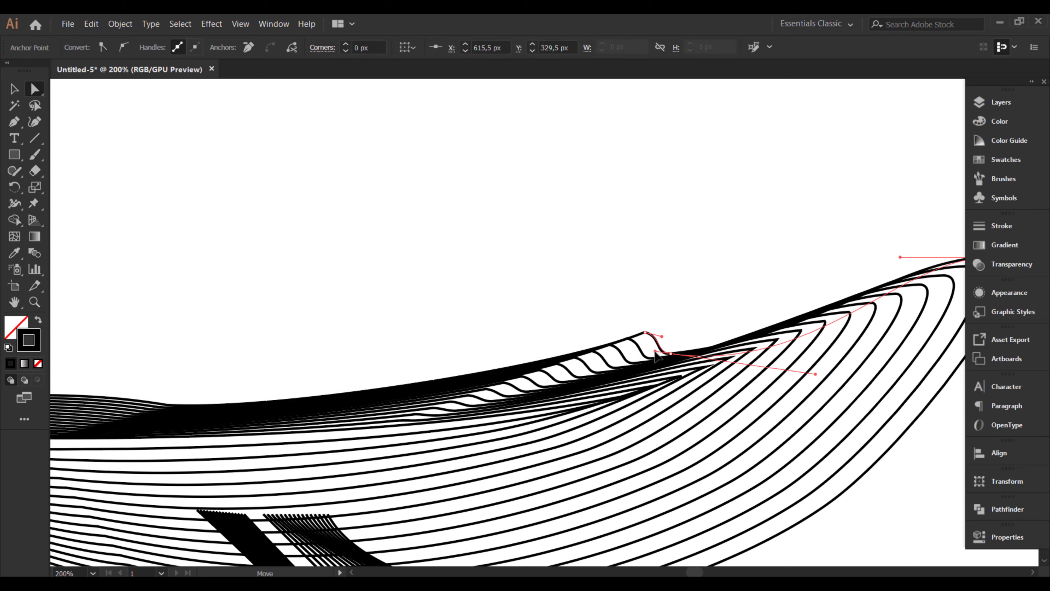
Step: Adjust the direction handle of the body outline's upper point at the tail base to refine the back's curve
drag(857, 324, 688, 356)
click(542, 390)
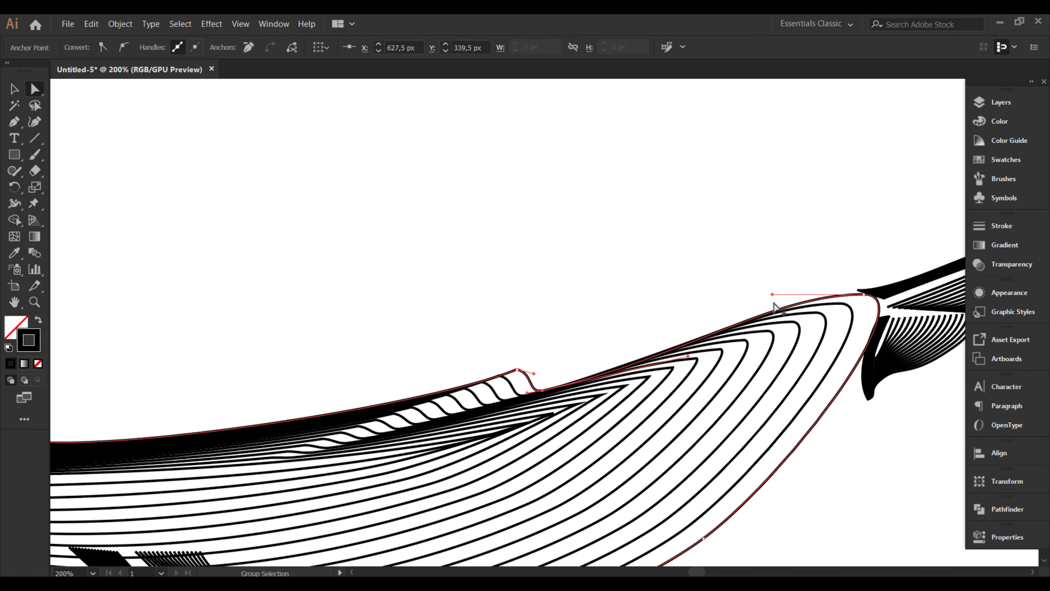
drag(772, 294, 769, 291)
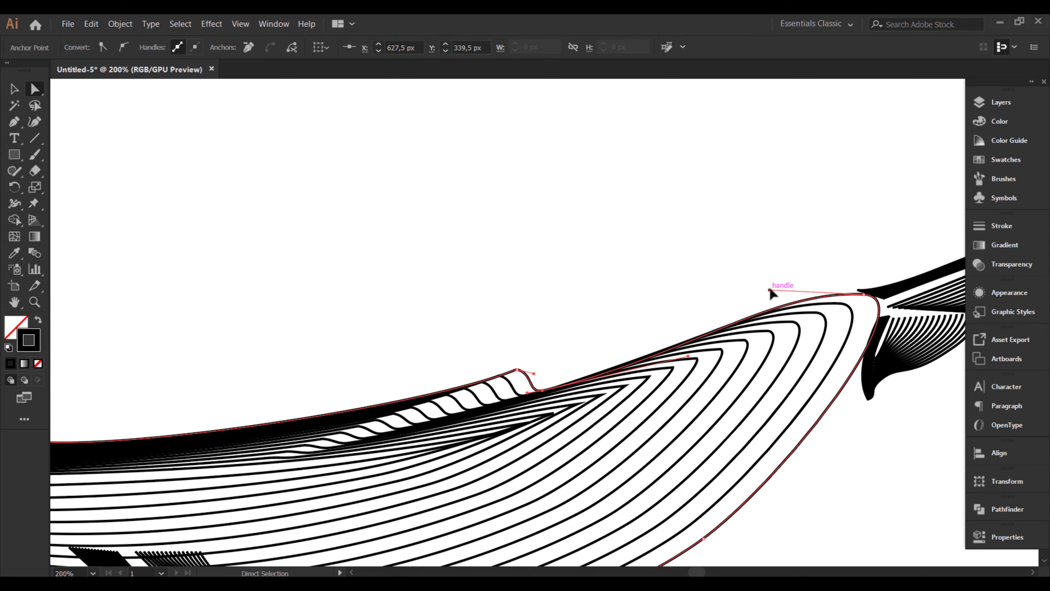
Step: Move the belly outline's anchor in front of the fins to about X 383.5 px, Y 456.5 px and adjust its direction handles
drag(817, 379, 739, 287)
scroll(739, 287, down, 3)
scroll(740, 287, left, 2)
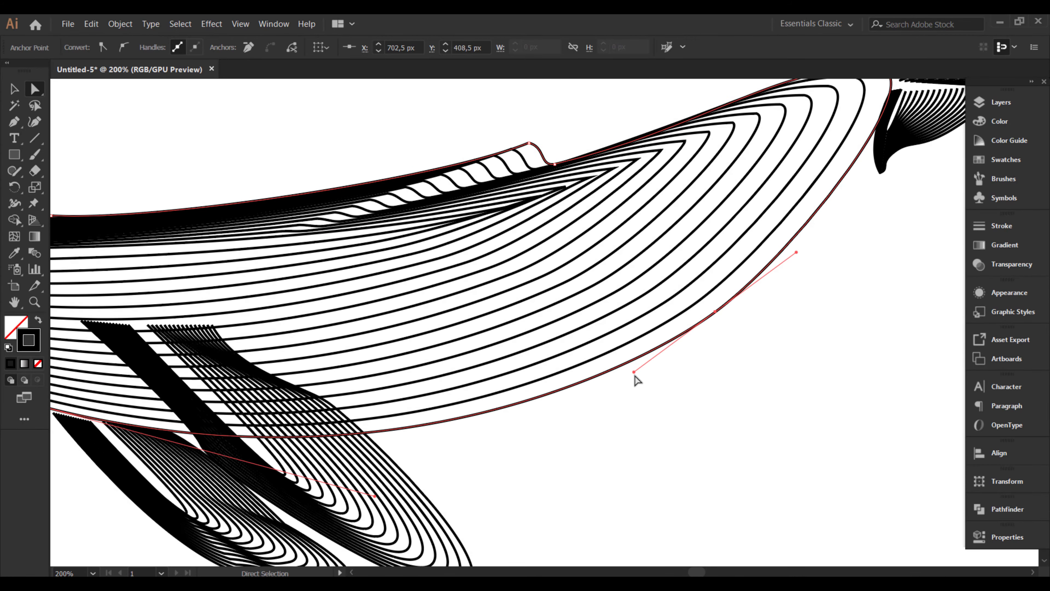
scroll(613, 388, left, 10)
scroll(537, 359, down, 2)
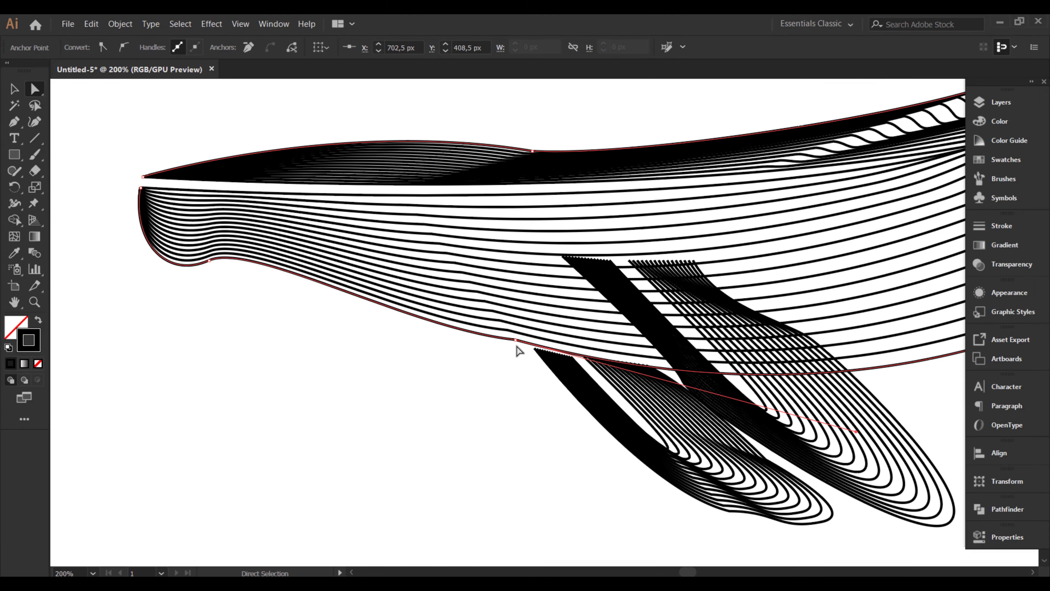
drag(515, 345, 514, 347)
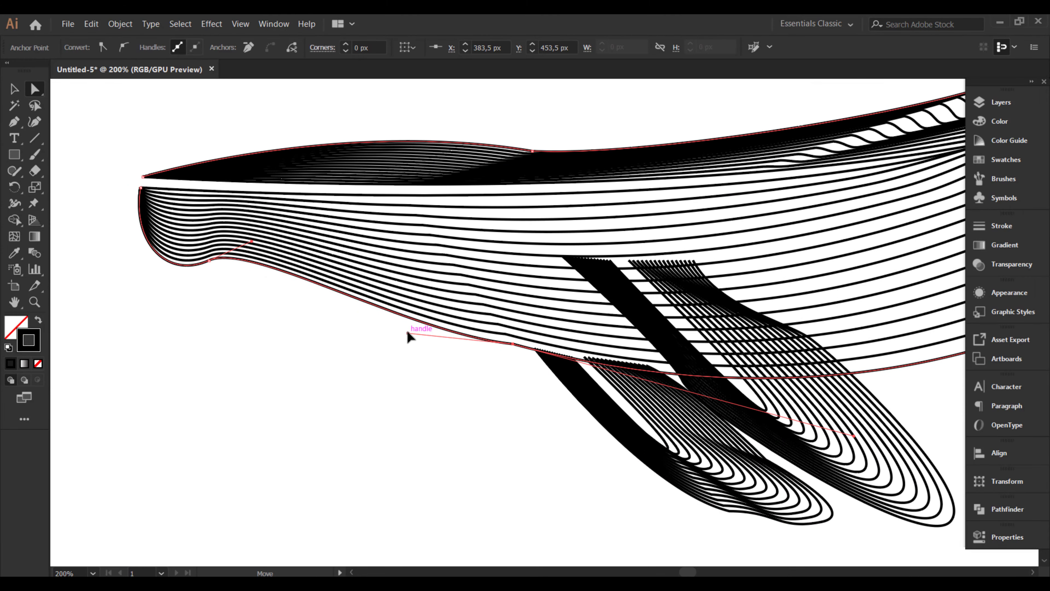
drag(408, 333, 407, 324)
drag(514, 345, 515, 351)
key(ctrl+z)
click(513, 344)
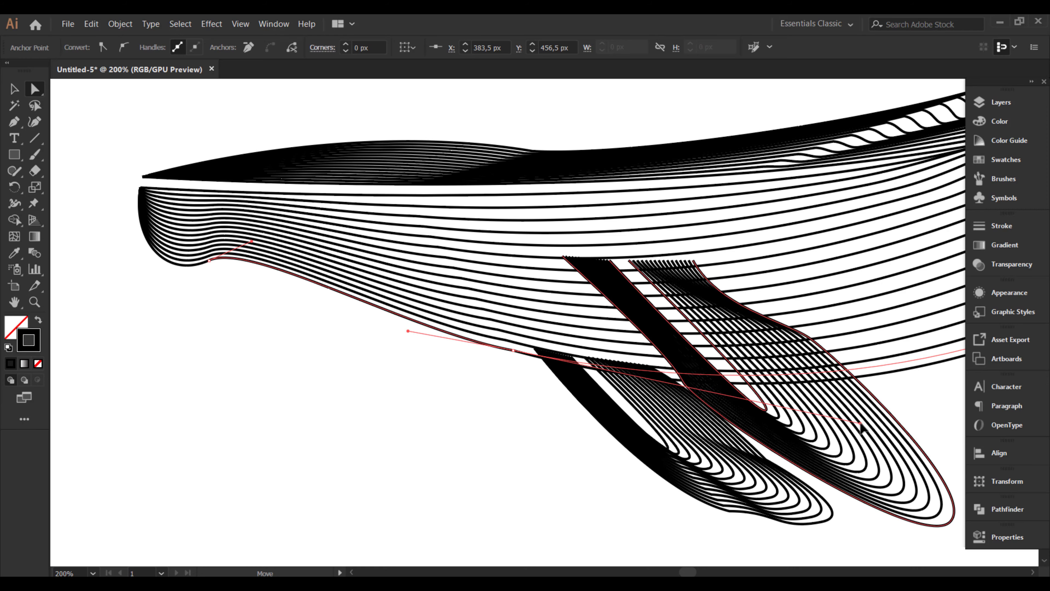
drag(408, 331, 360, 321)
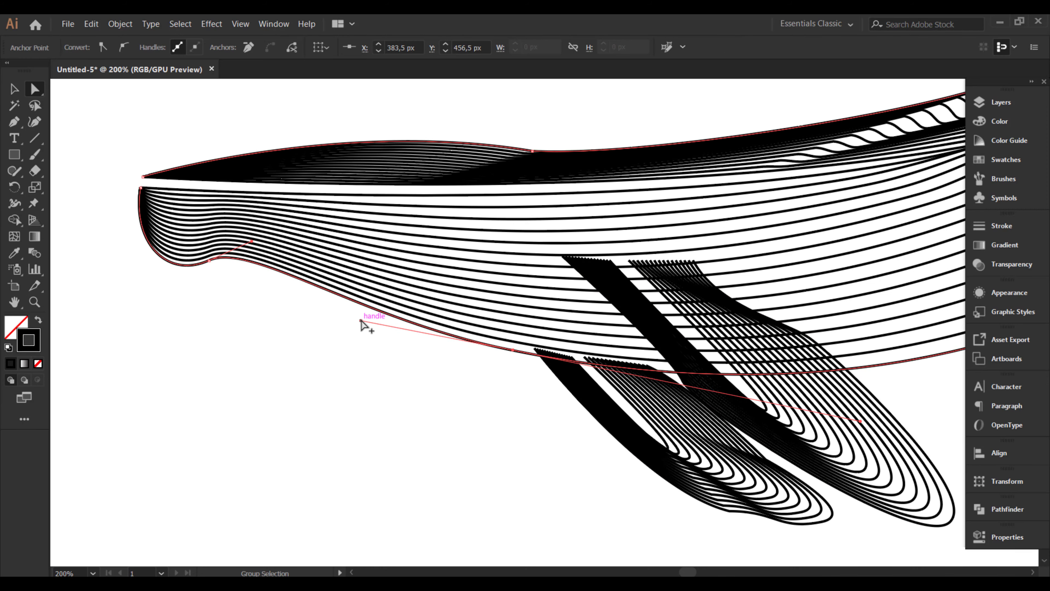
mouse_move(528, 397)
mouse_down()
mouse_move(250, 384)
mouse_move(524, 437)
mouse_move(471, 405)
mouse_up()
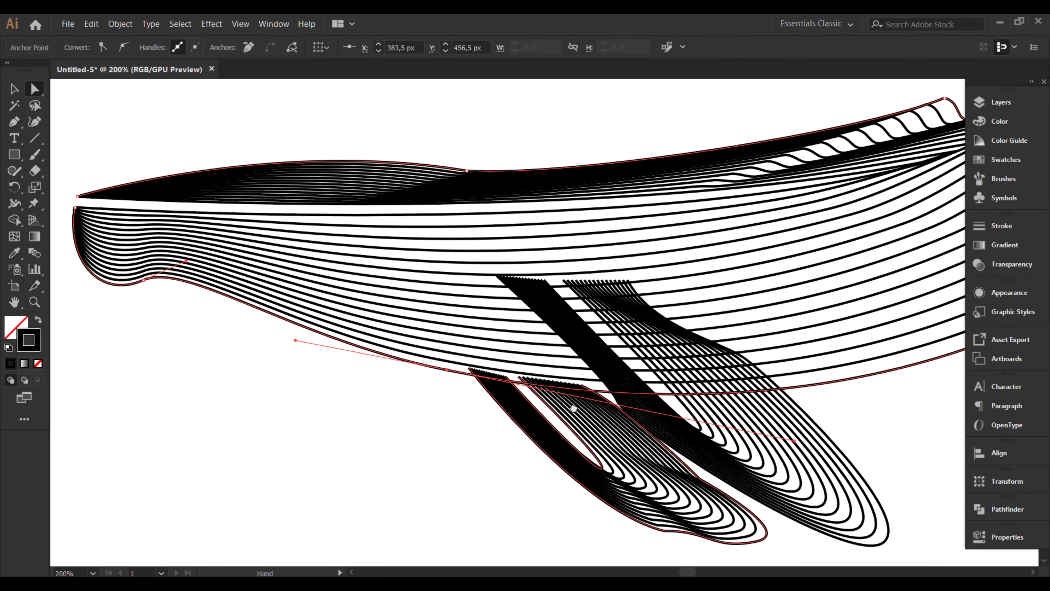
Step: Isolate the whale's body blend and select its outer outline path
drag(599, 409, 431, 384)
mouse_move(859, 251)
mouse_down()
mouse_move(674, 306)
mouse_move(519, 430)
mouse_up()
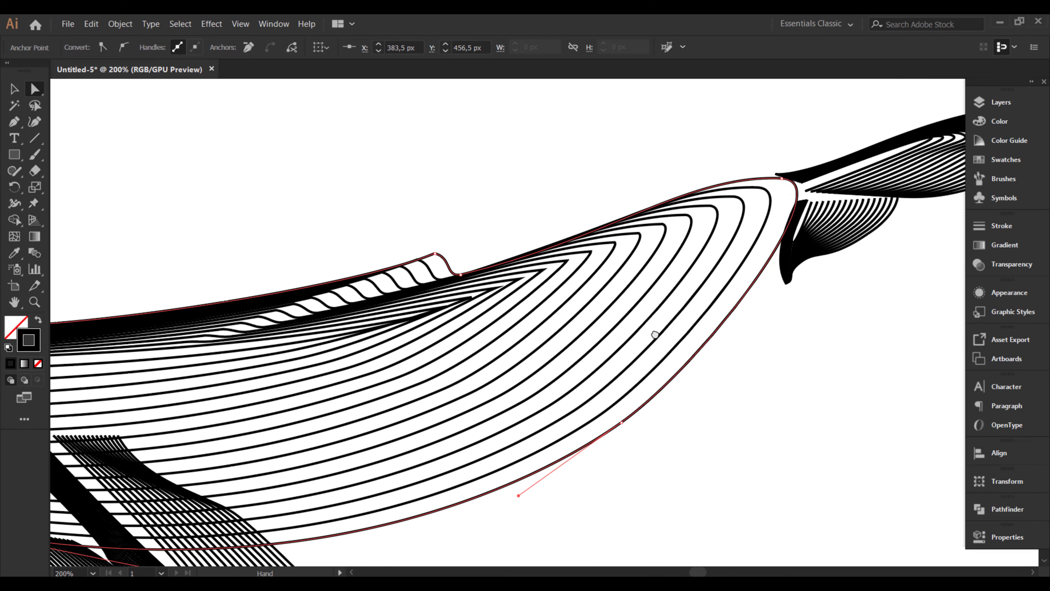
drag(654, 333, 820, 289)
drag(374, 355, 828, 290)
click(351, 441)
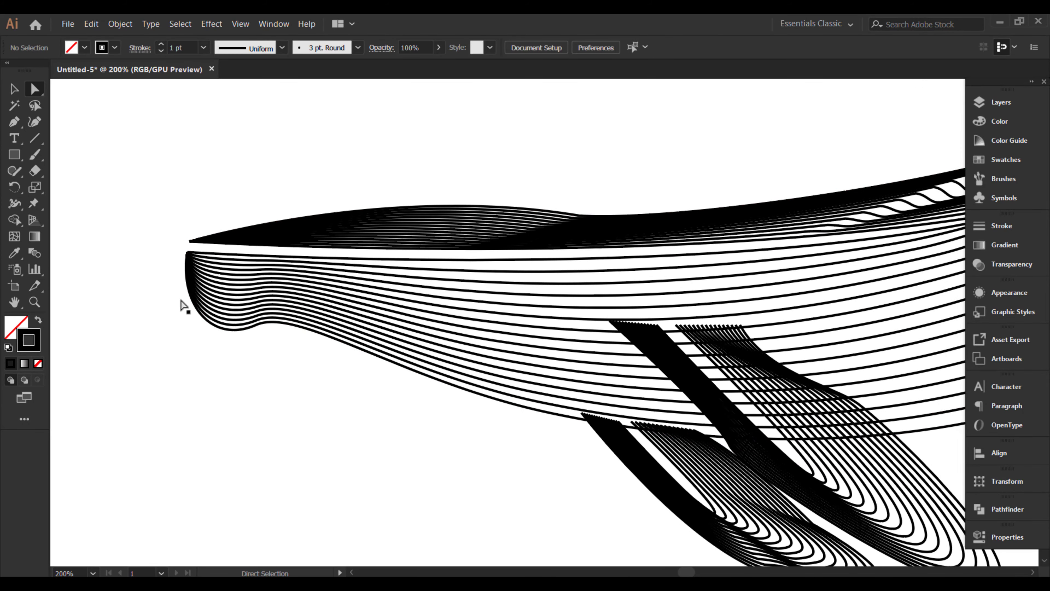
click(14, 95)
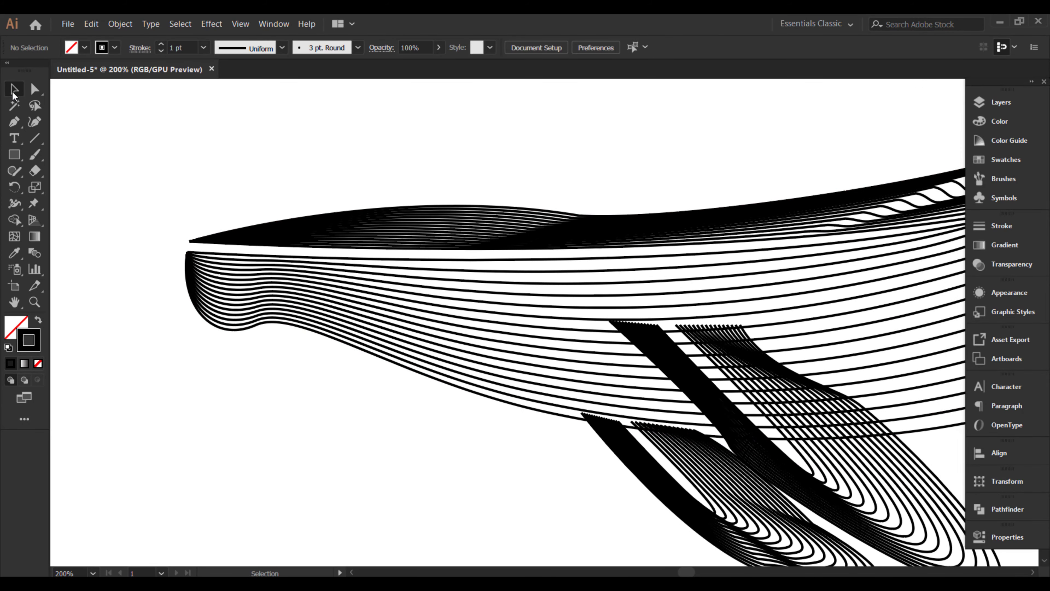
click(348, 345)
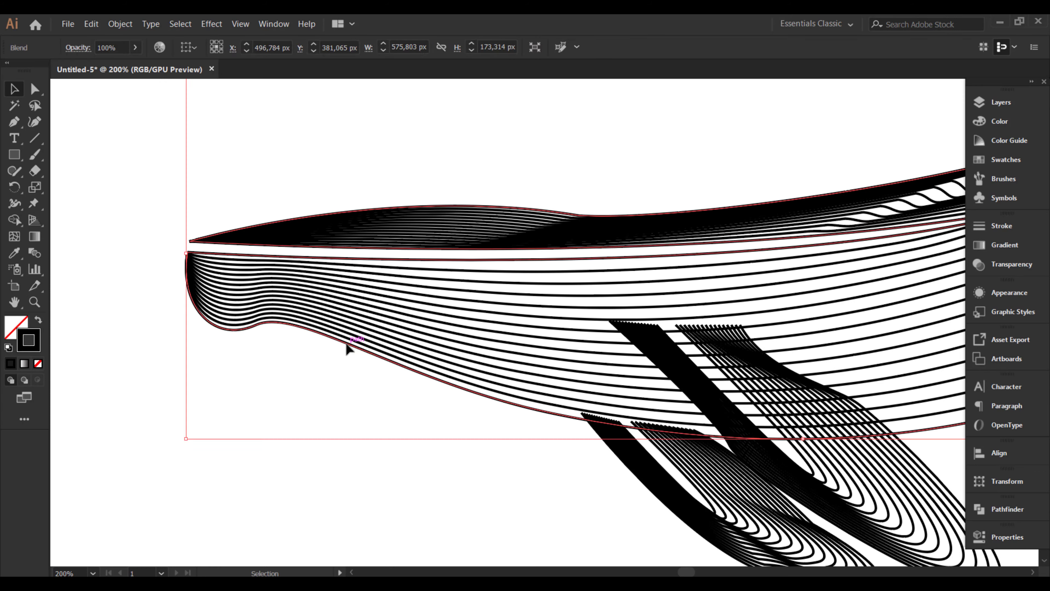
double_click(316, 330)
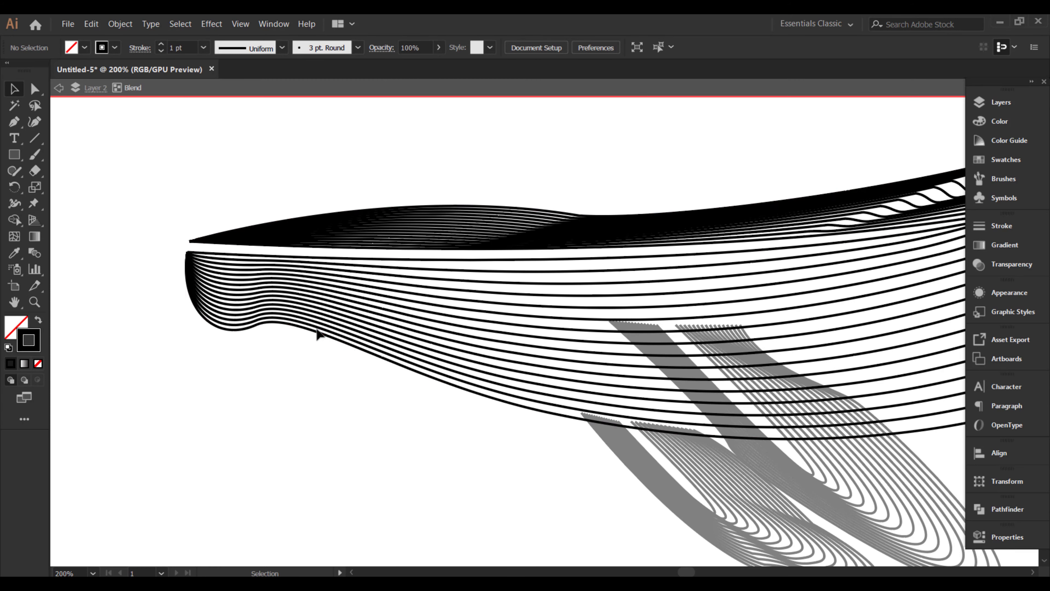
click(318, 334)
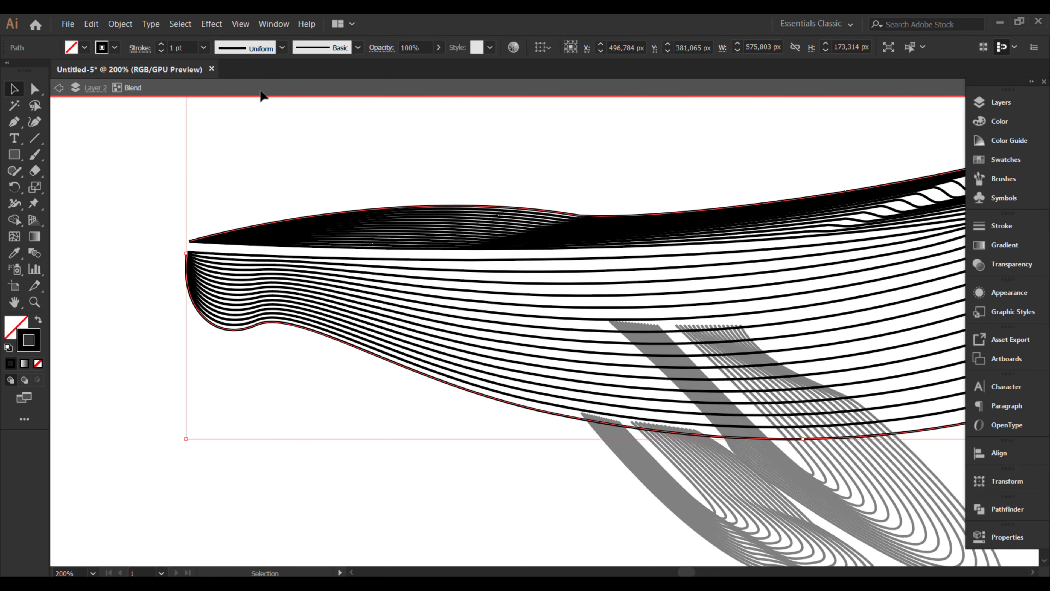
Step: Apply Width Profile 1 to the body's outer path and set its stroke weight to 3 pt
click(283, 47)
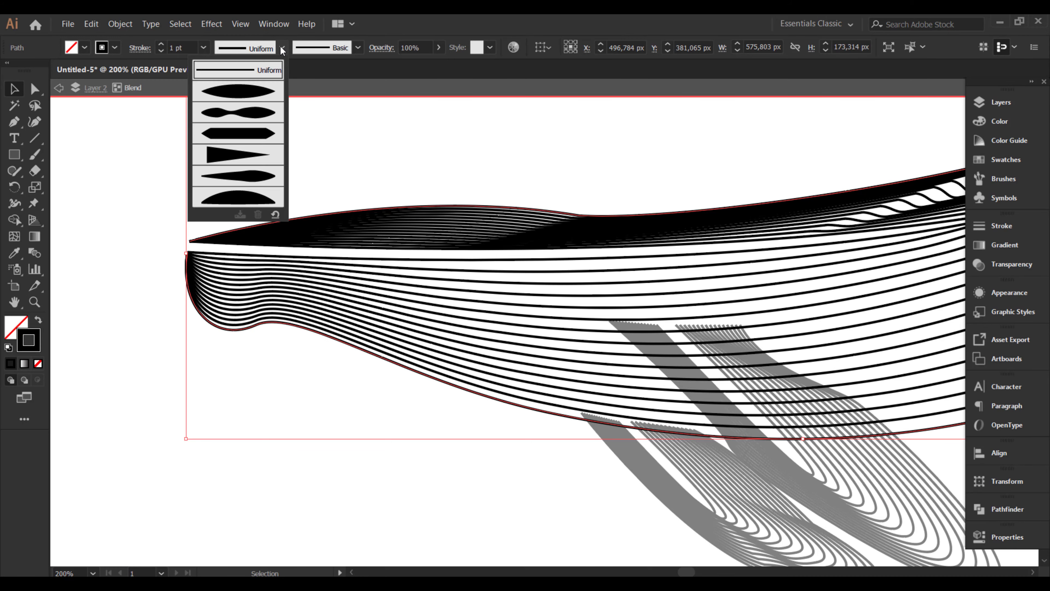
click(256, 94)
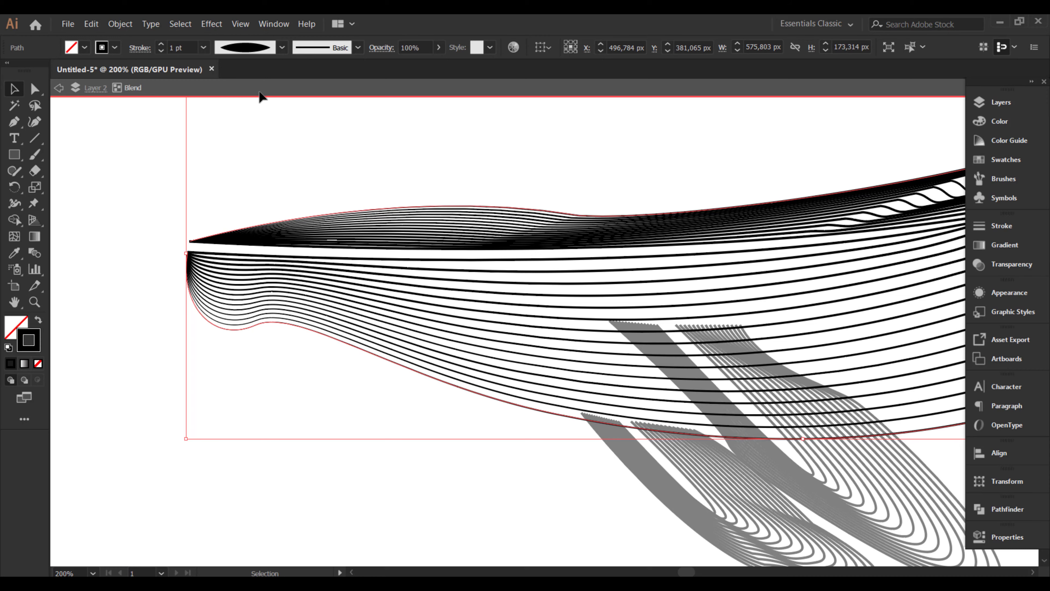
click(203, 48)
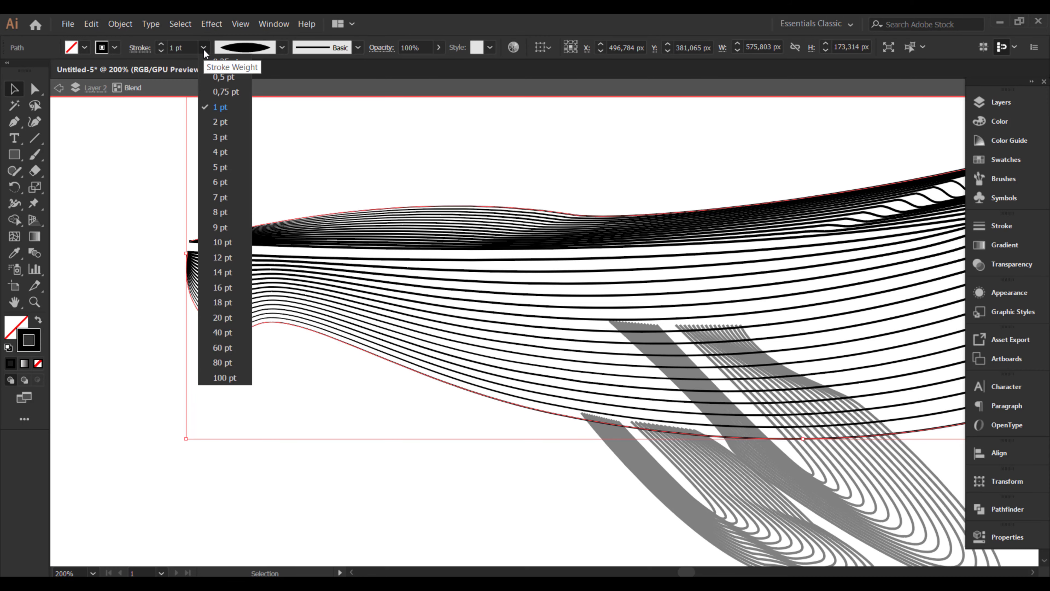
click(221, 122)
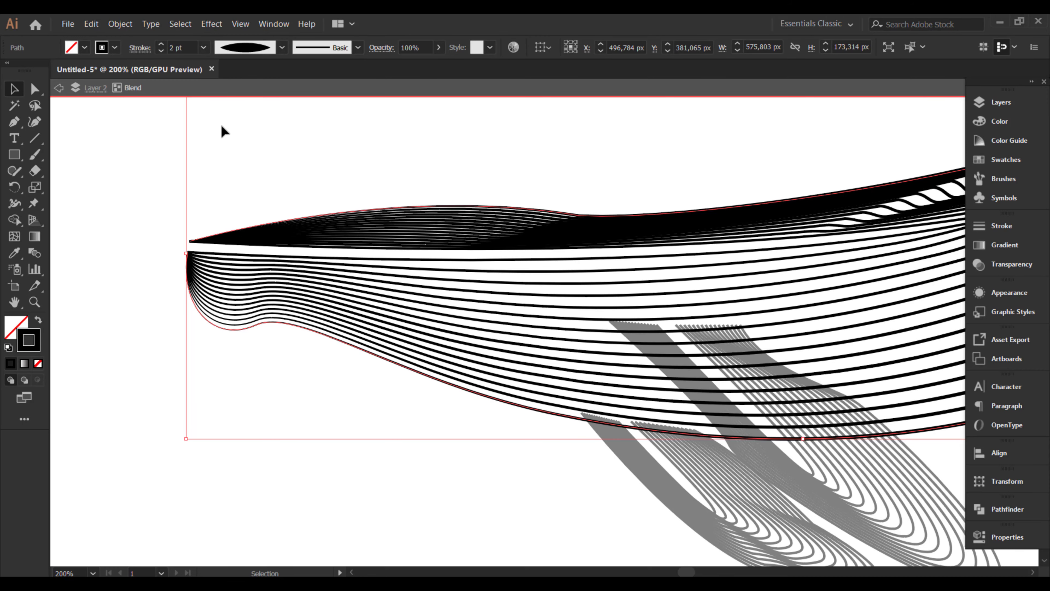
click(203, 48)
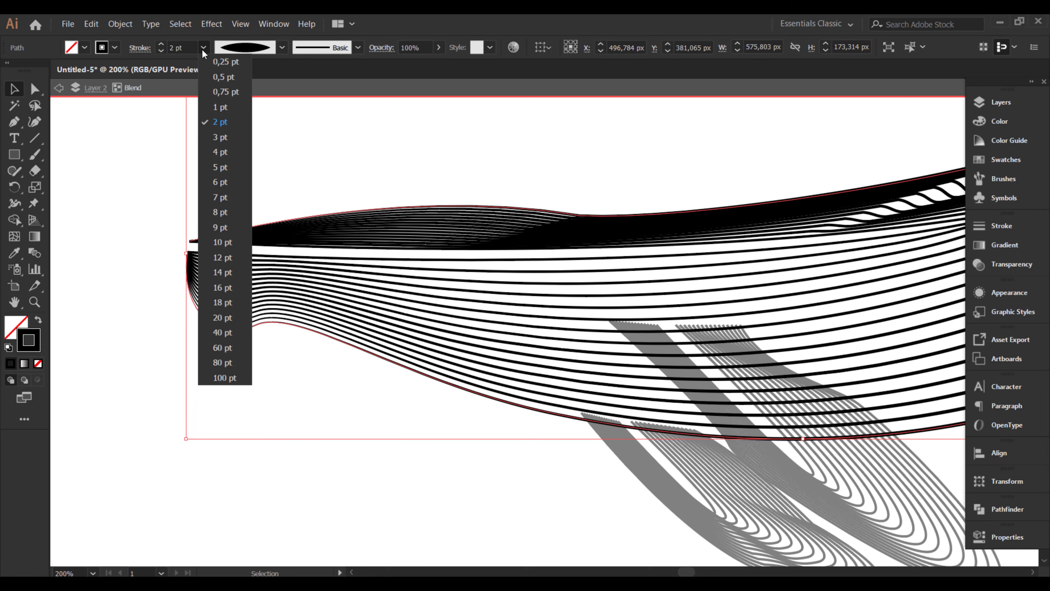
click(211, 131)
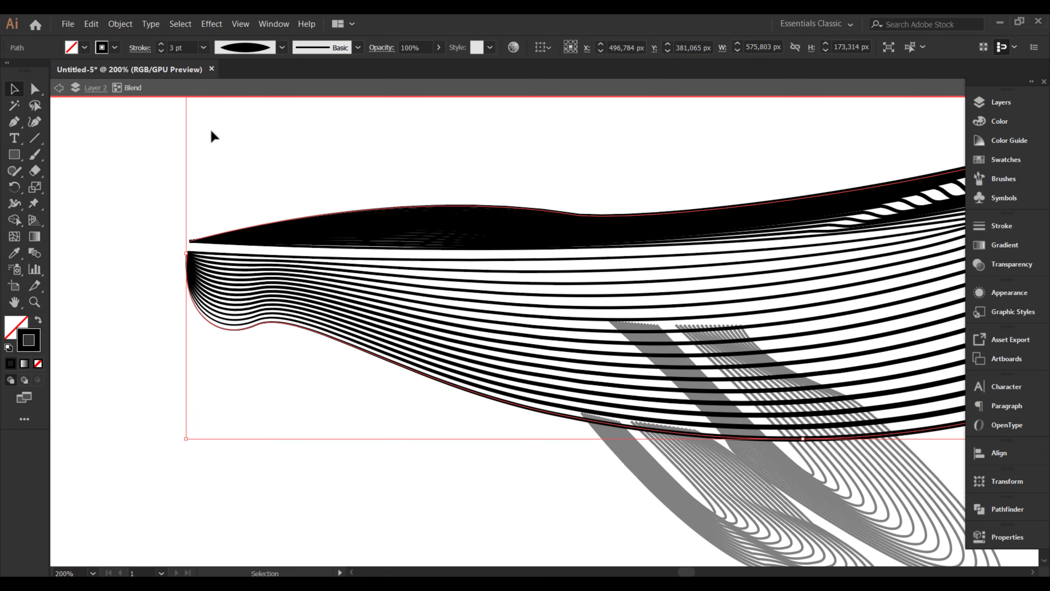
Step: Set the stroke corners of the body's outer path to Round Join
click(141, 48)
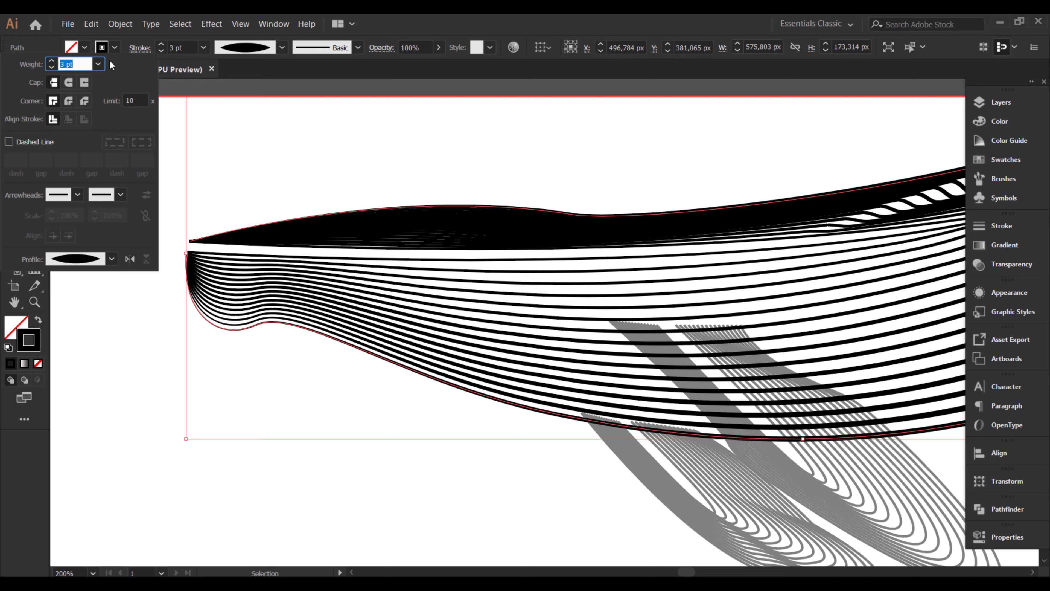
click(73, 102)
click(281, 173)
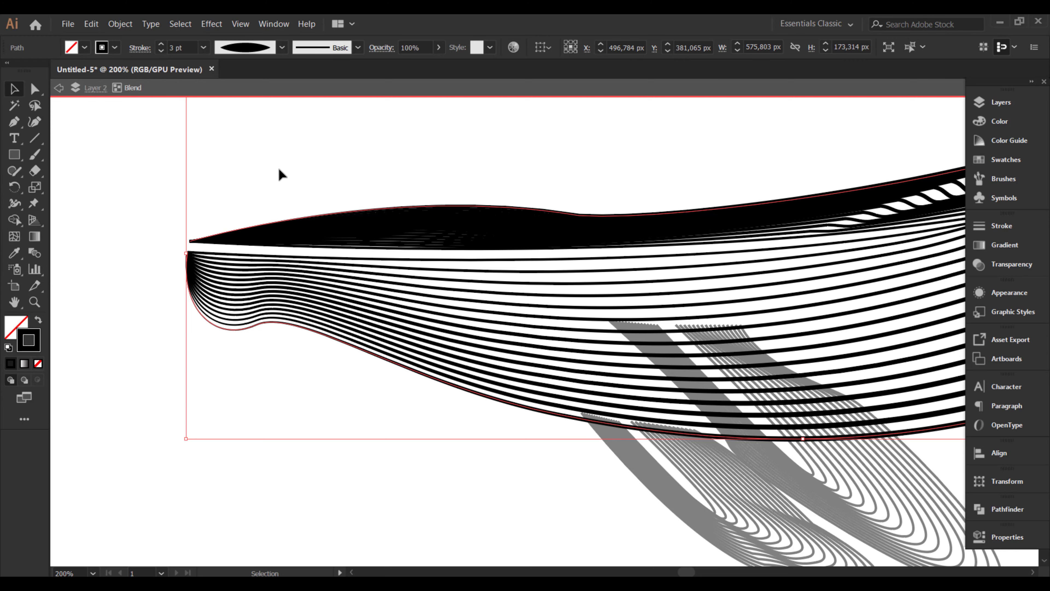
Step: Apply Width Profile 1 to the body's inner path and set its stroke corners to Round Join
click(311, 247)
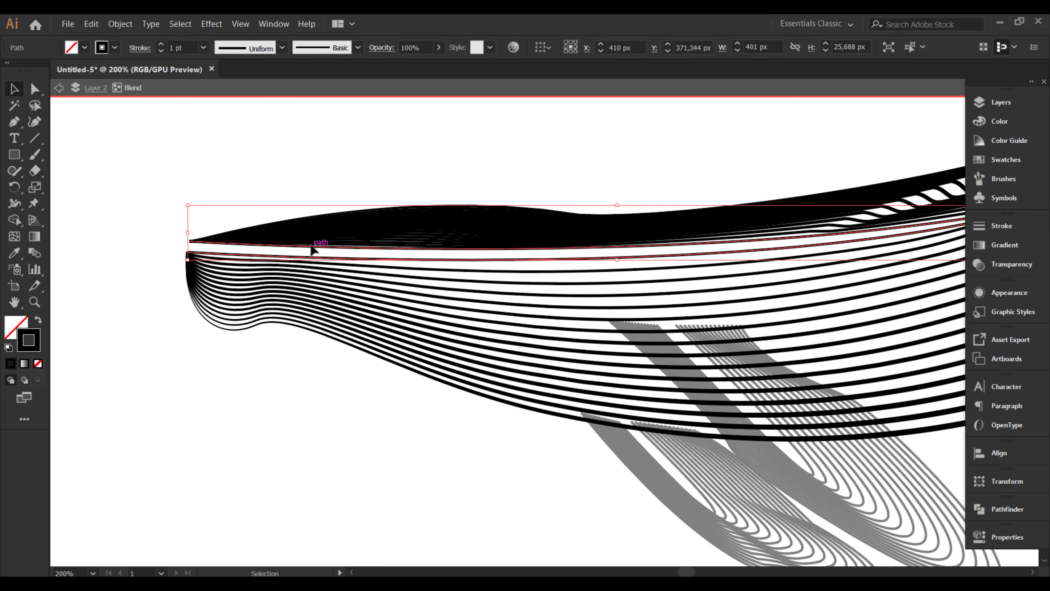
click(282, 47)
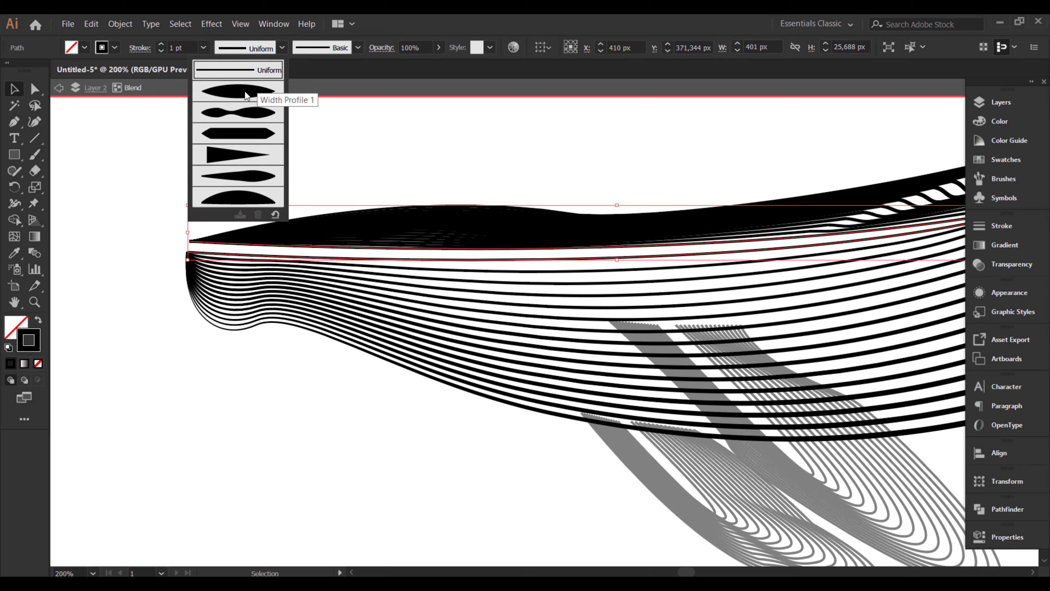
click(253, 91)
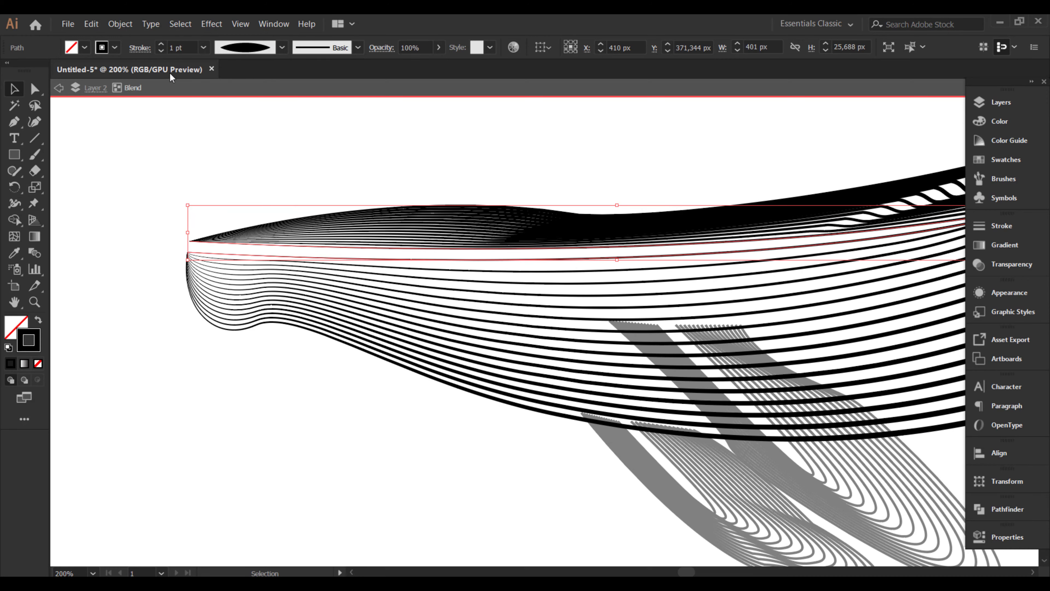
click(140, 47)
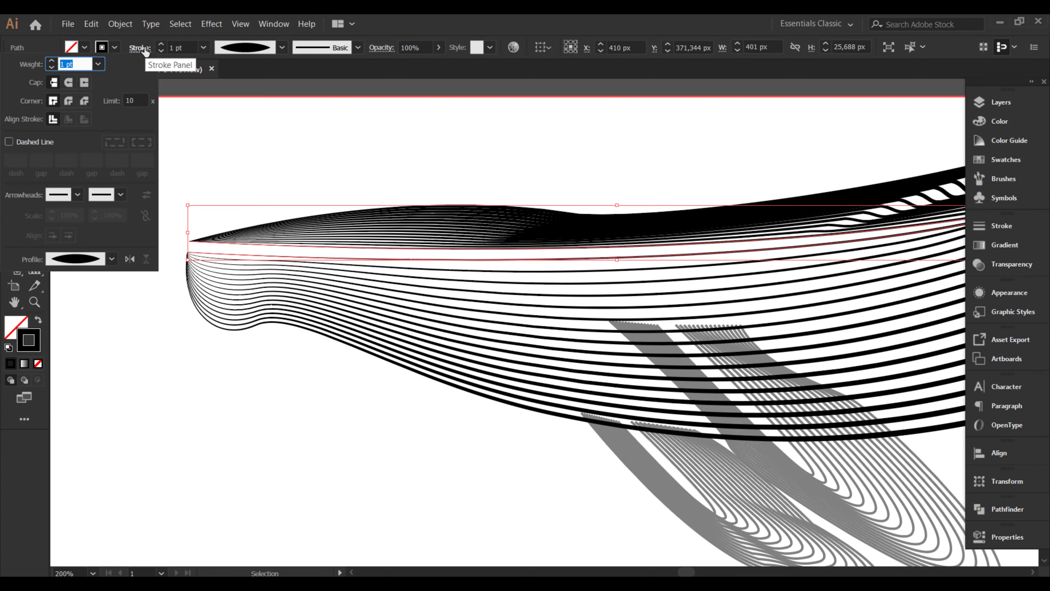
click(68, 100)
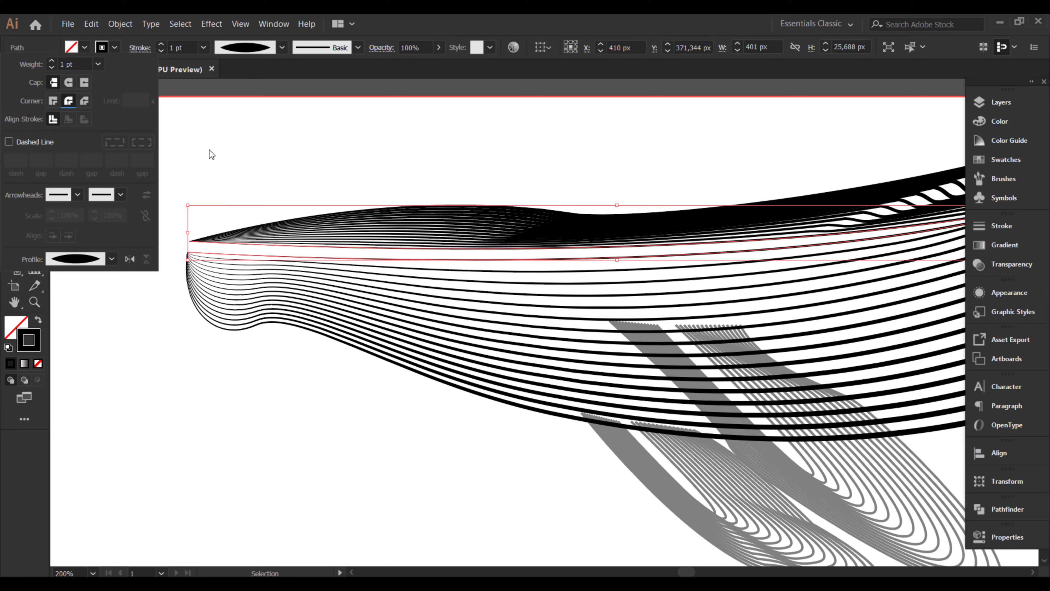
key(Escape)
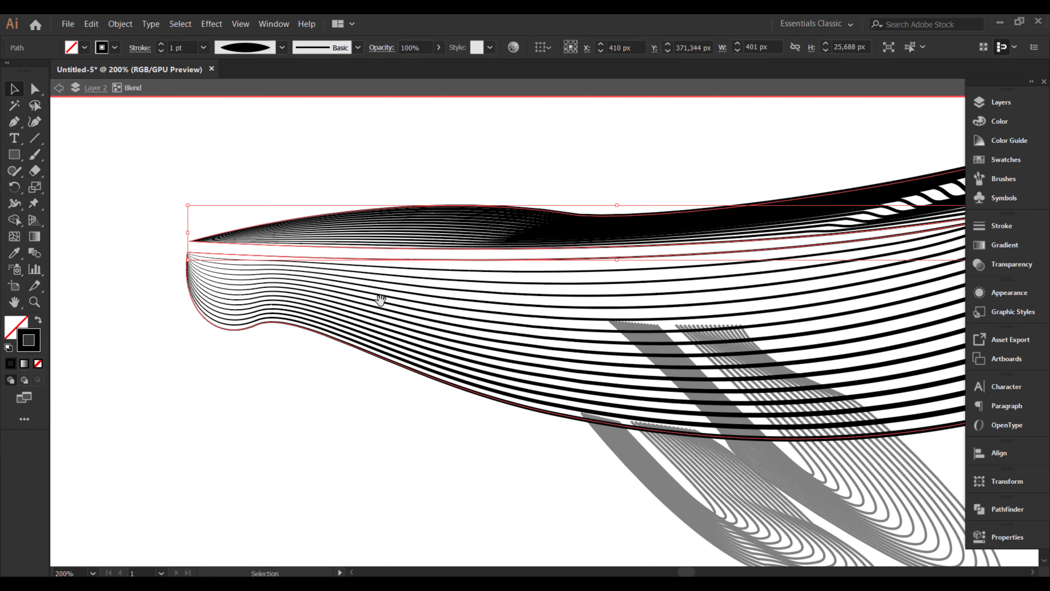
Step: Examine the tapered contour lines along the body from the head to the tail base, up close and as a whole
drag(380, 299, 453, 267)
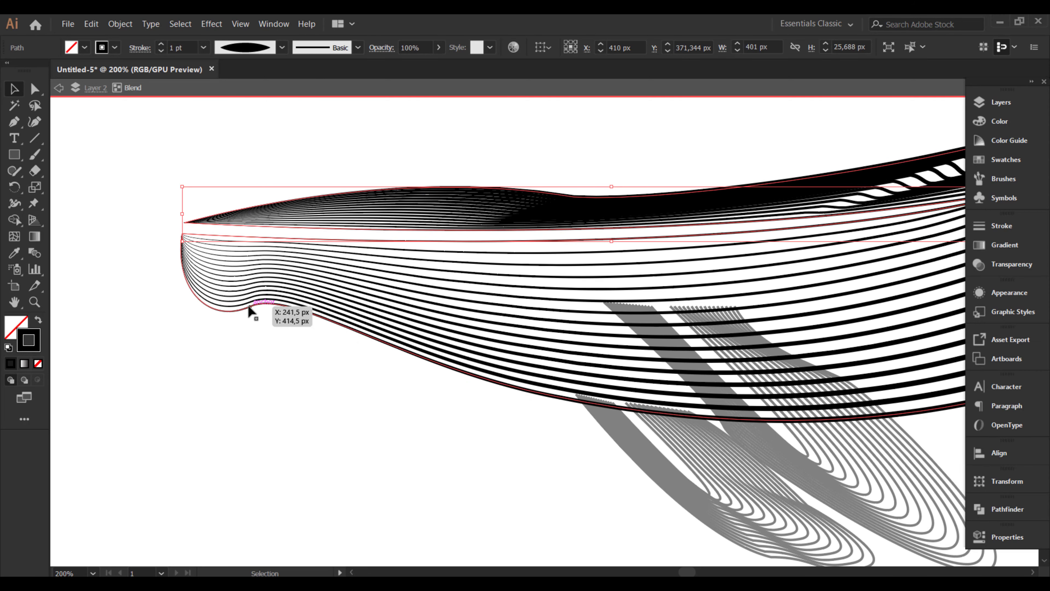
key(space)
drag(398, 368, 234, 350)
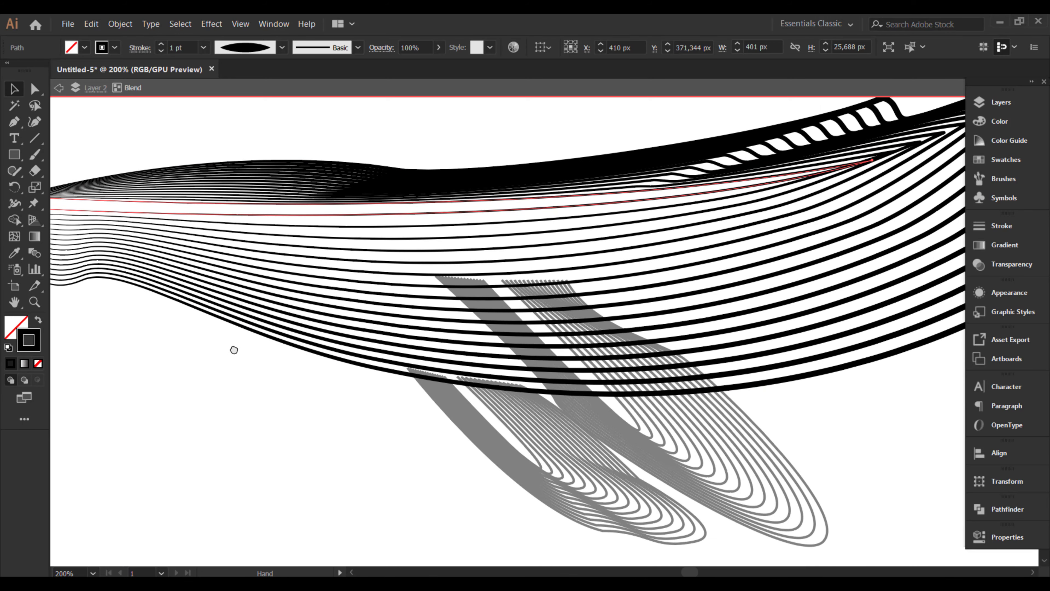
drag(436, 310, 459, 323)
drag(538, 292, 465, 332)
drag(580, 298, 423, 306)
drag(687, 251, 688, 307)
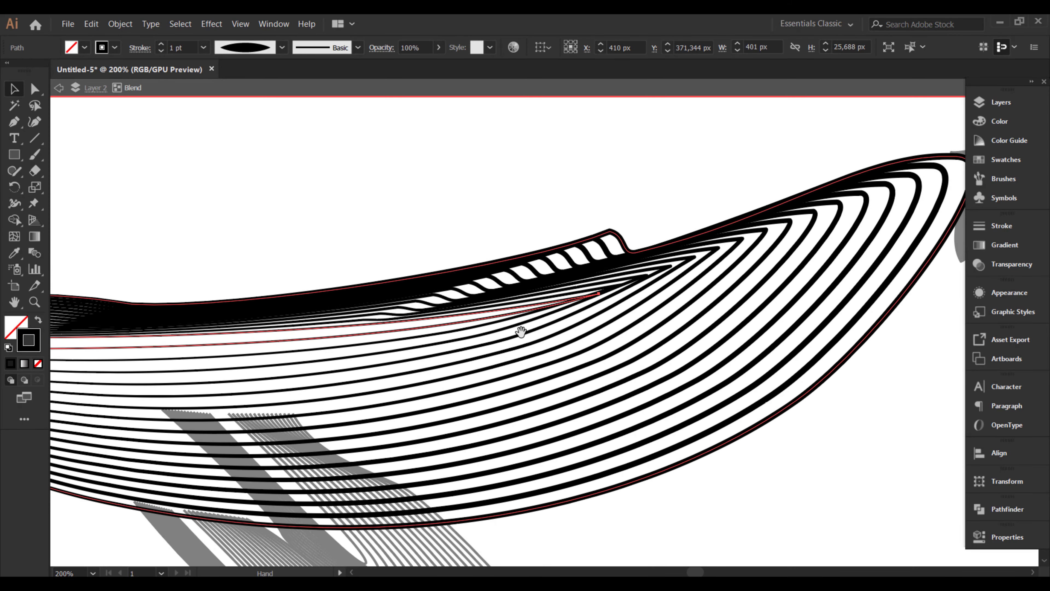
drag(520, 332, 645, 298)
drag(468, 338, 582, 317)
drag(453, 331, 476, 329)
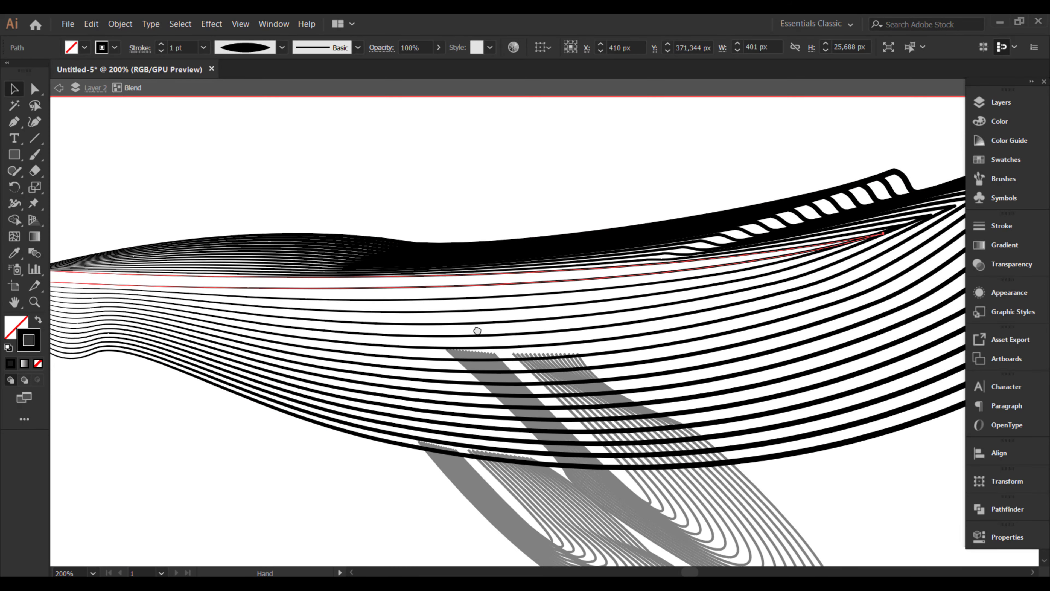
key(ctrl+minus)
key(ctrl+minus)
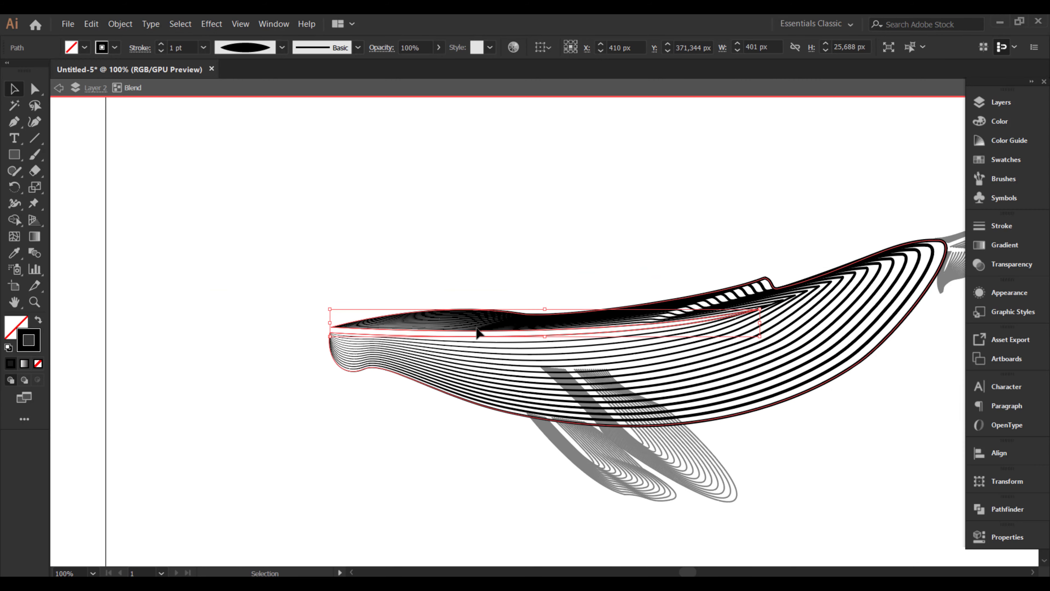
drag(544, 350, 403, 319)
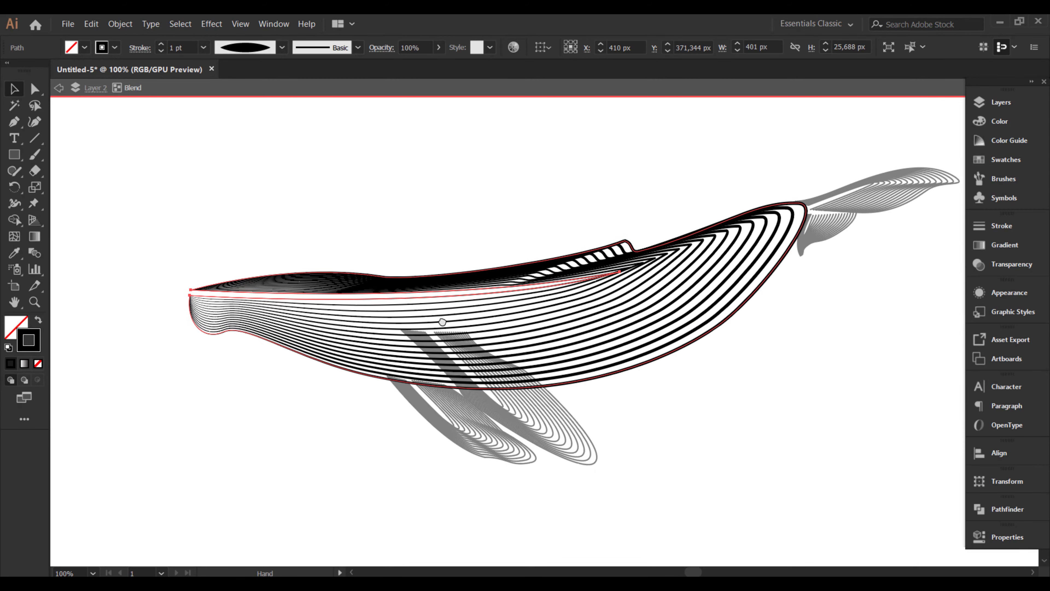
Step: Change the body outer path's stroke to the double-bulge width profile and leave the blend's isolation
click(394, 382)
click(281, 48)
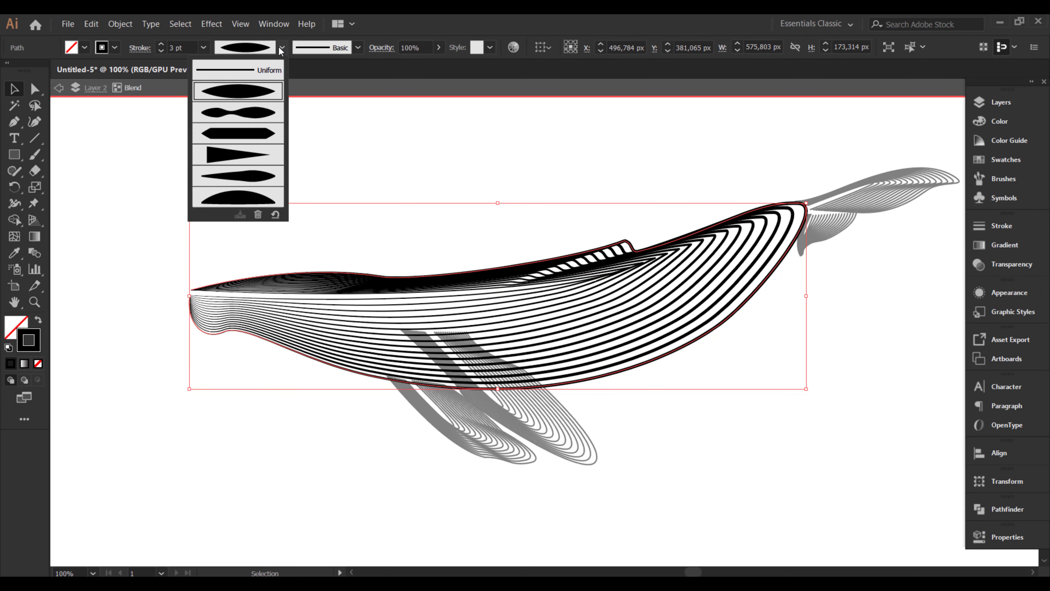
click(248, 119)
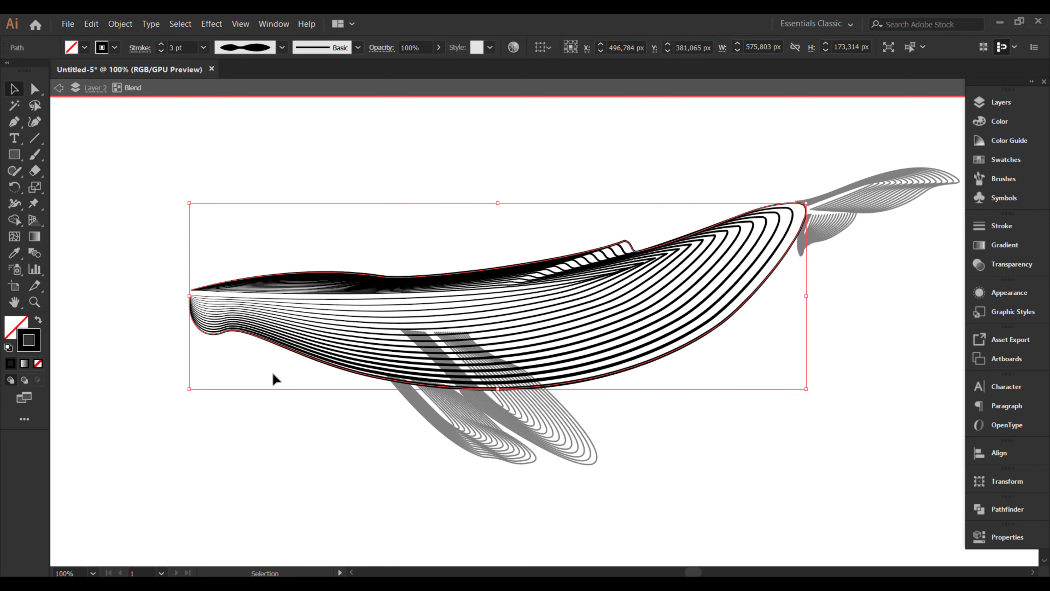
key(space)
drag(302, 386, 373, 351)
click(367, 358)
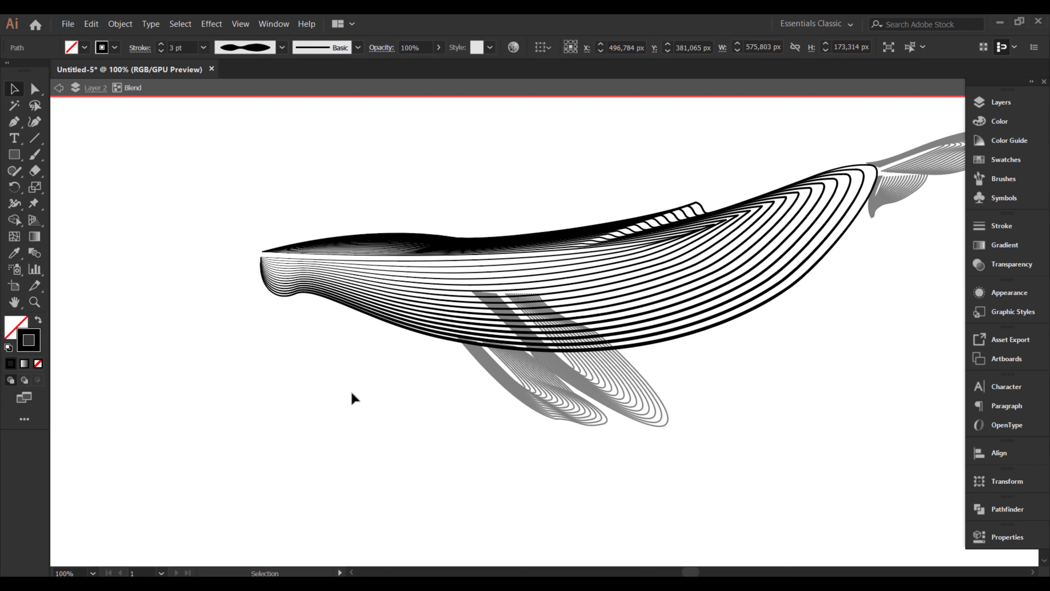
drag(499, 303, 453, 345)
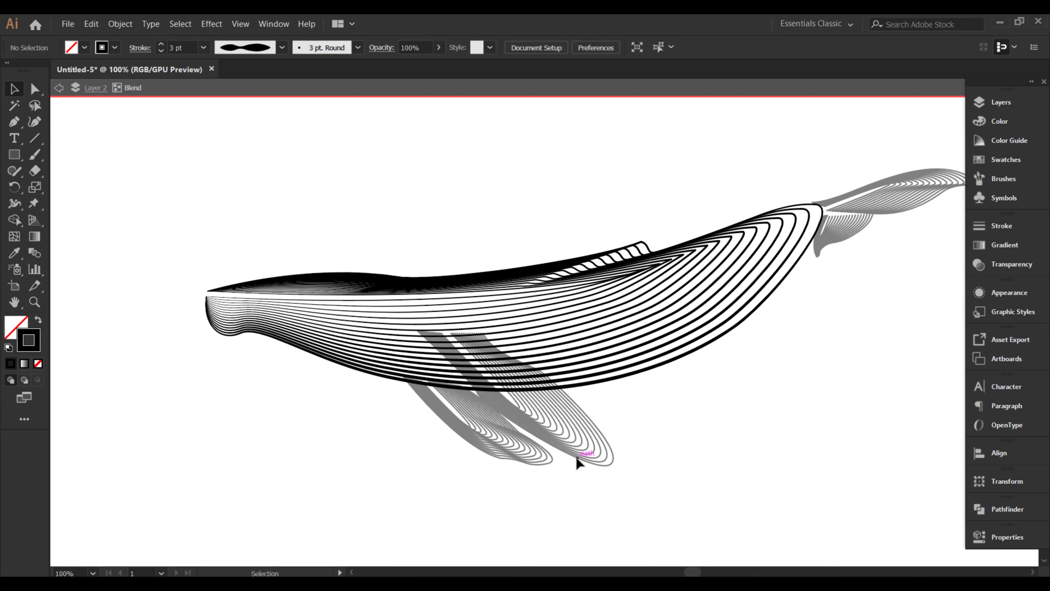
double_click(657, 437)
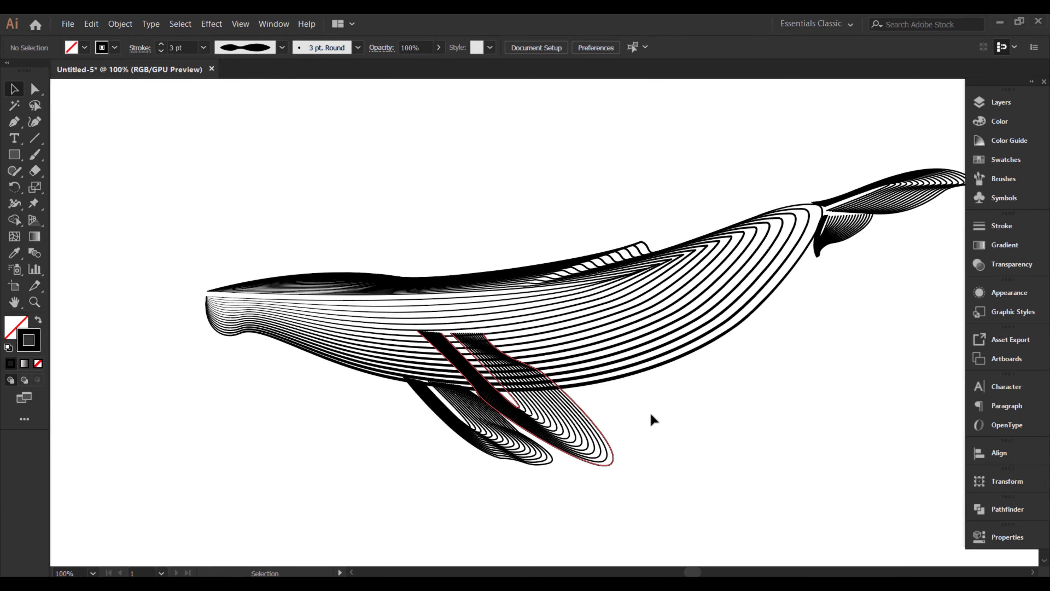
Step: Isolate the blend of the larger pectoral fin overlapping the whale's body
drag(656, 405, 601, 379)
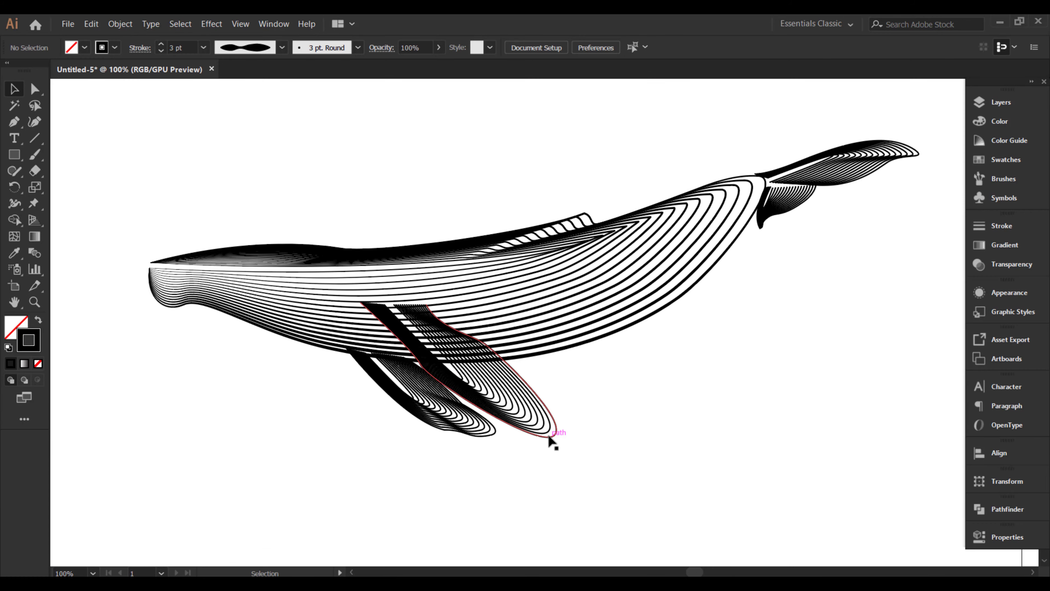
click(550, 440)
key(ctrl+=)
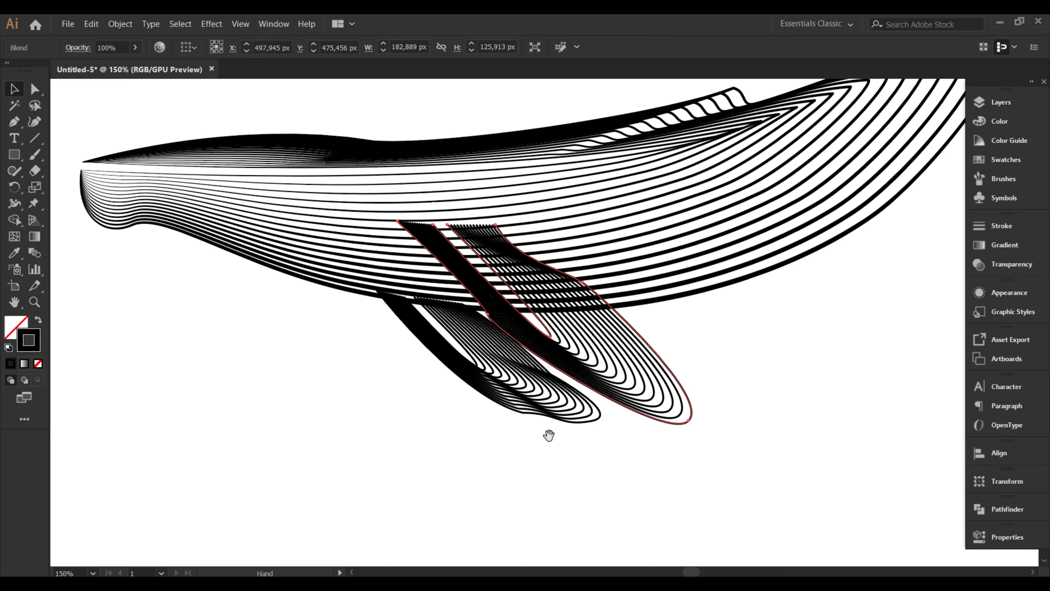
drag(548, 435, 525, 497)
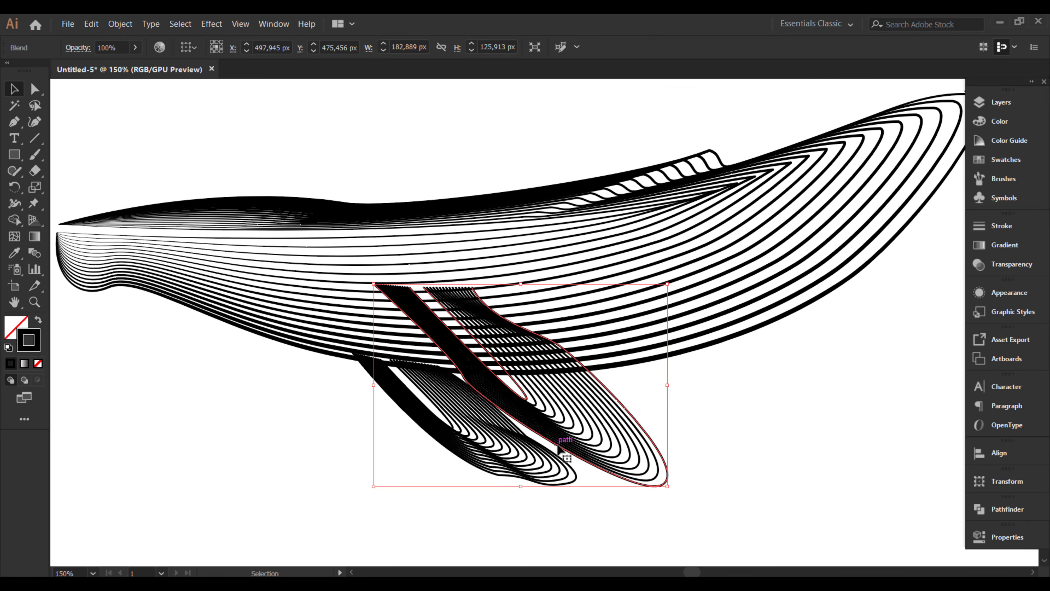
double_click(557, 447)
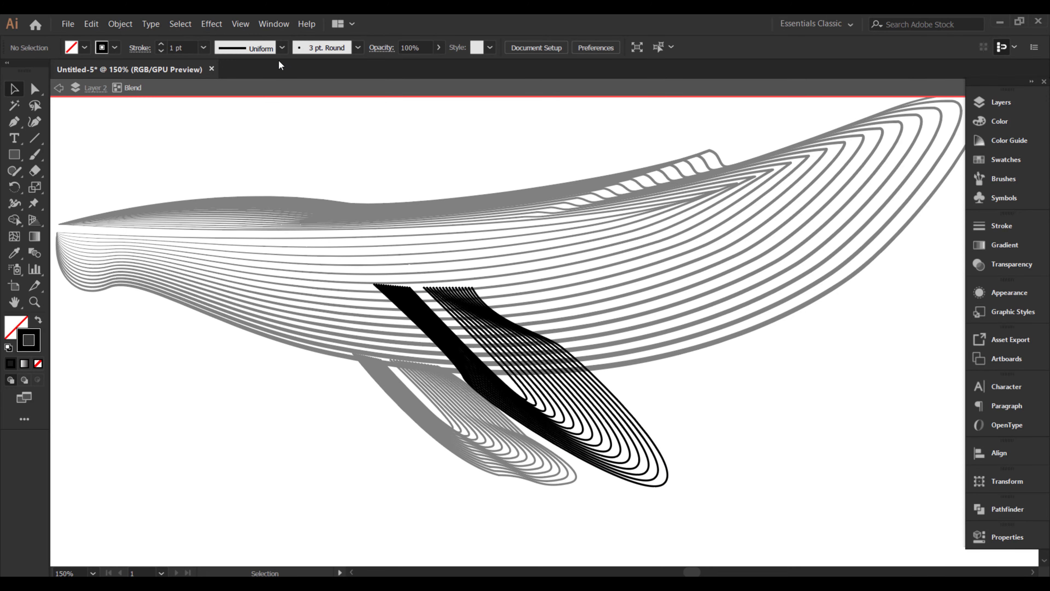
click(655, 485)
key(Escape)
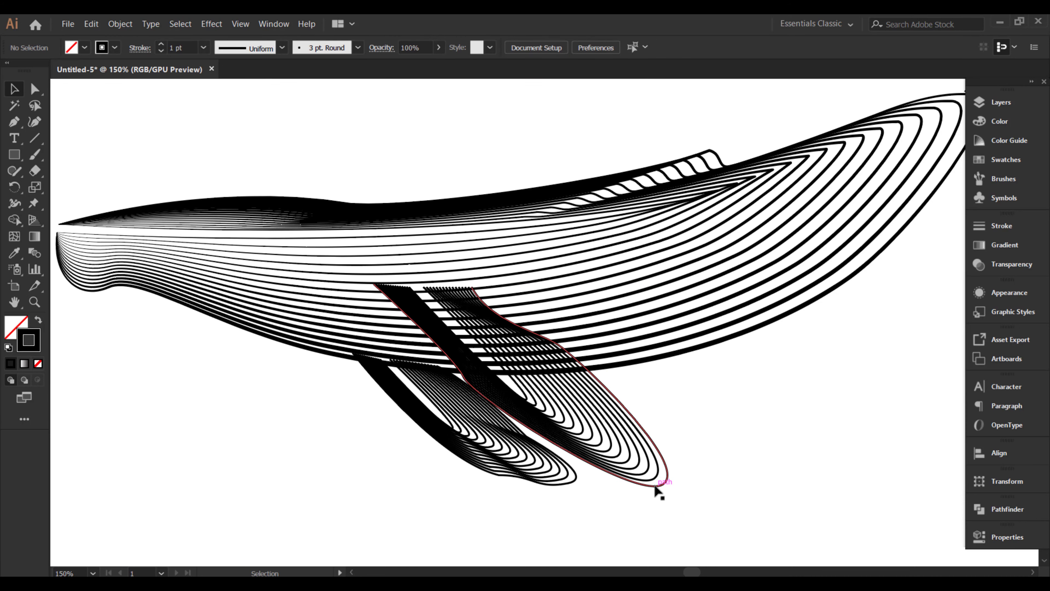
click(656, 488)
double_click(655, 488)
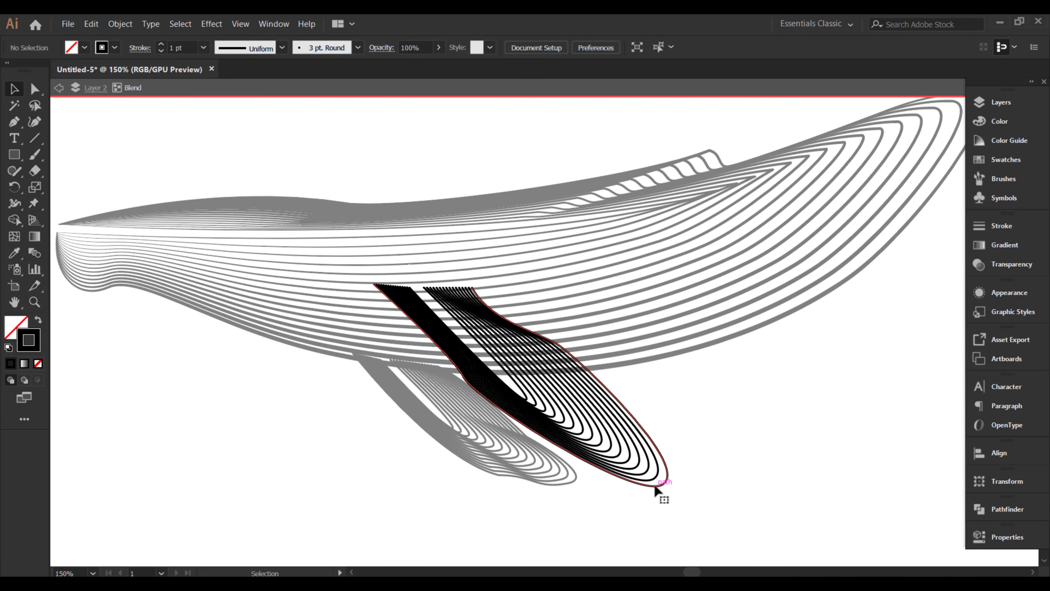
Step: Give the larger fin's outer path the double-bulge width profile, a 2 pt stroke weight and Round Join corners
click(655, 487)
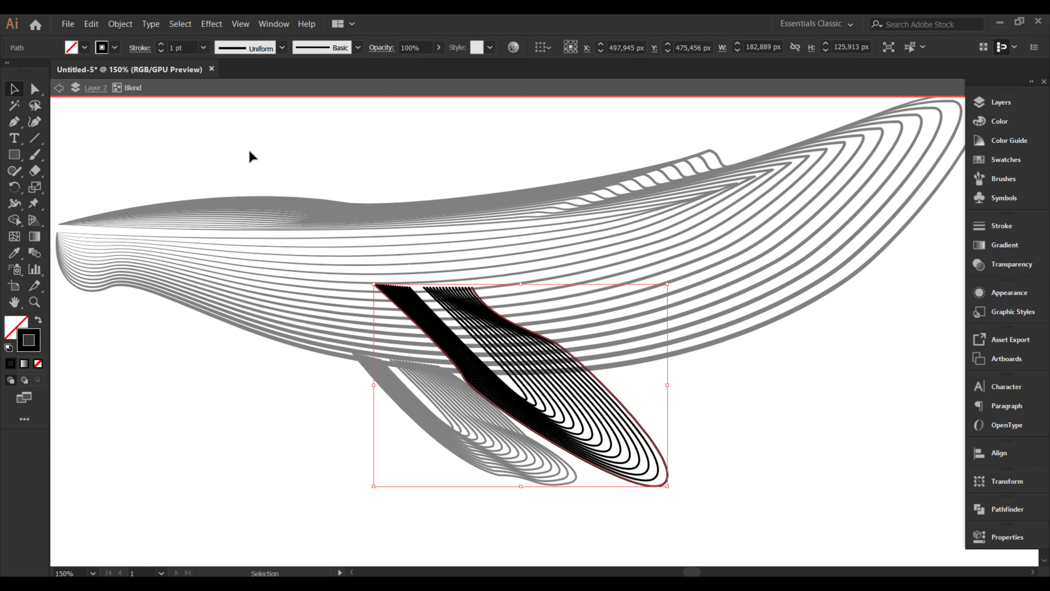
click(282, 48)
click(259, 116)
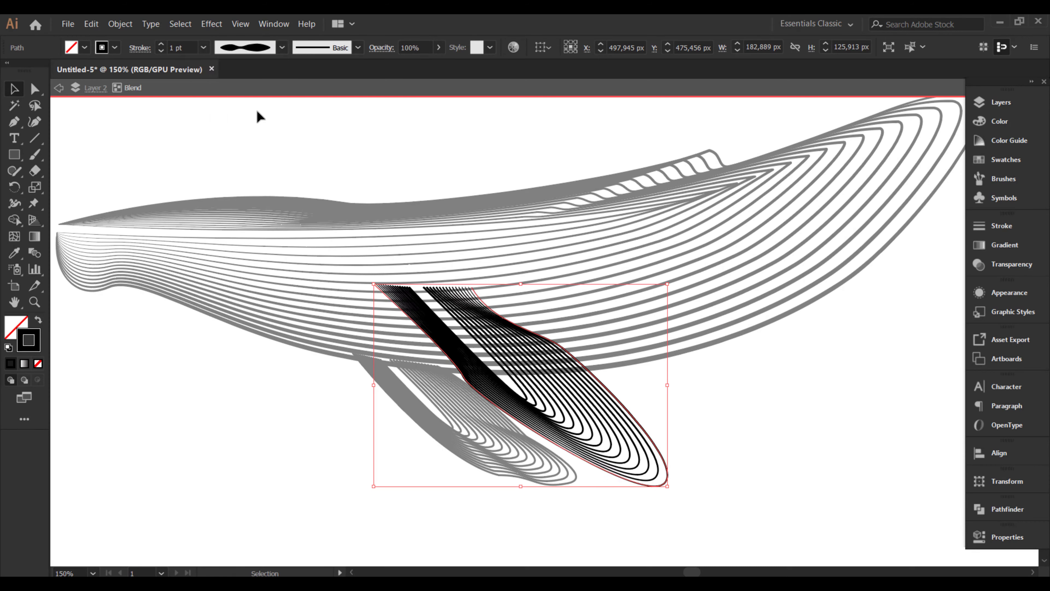
click(203, 48)
click(230, 120)
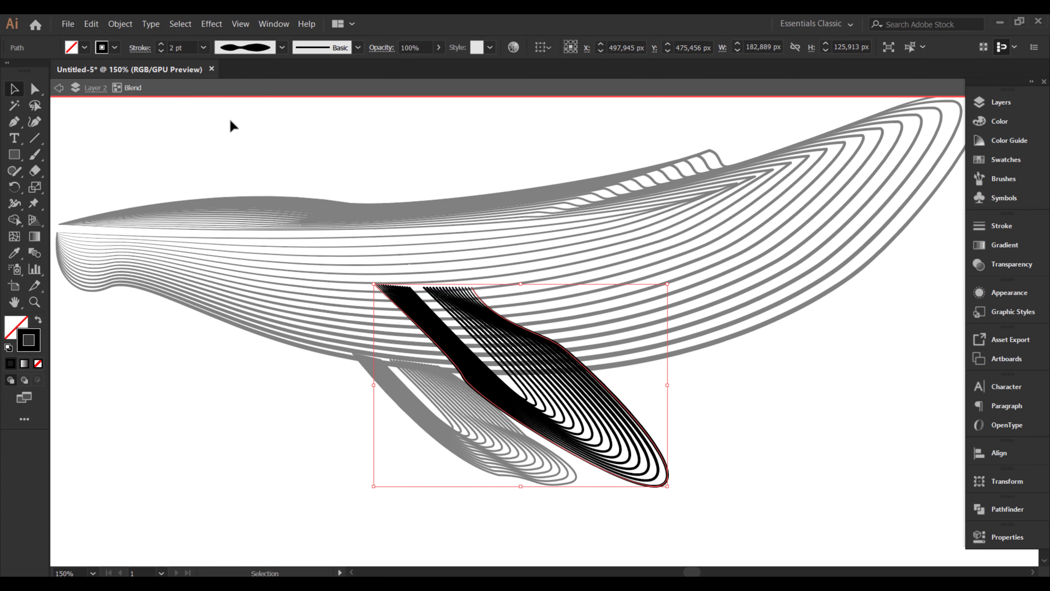
click(140, 48)
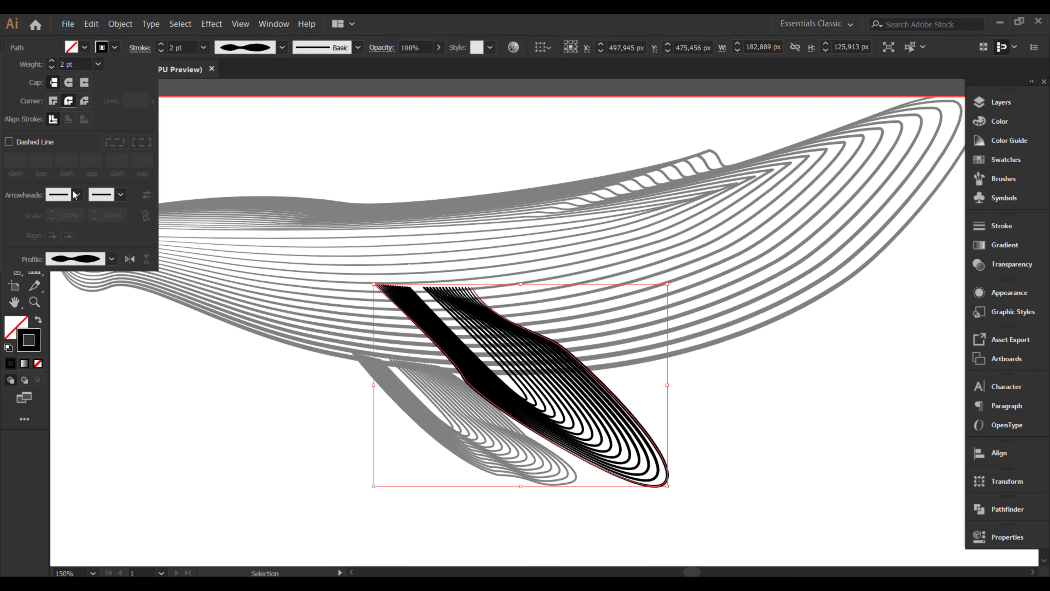
click(697, 416)
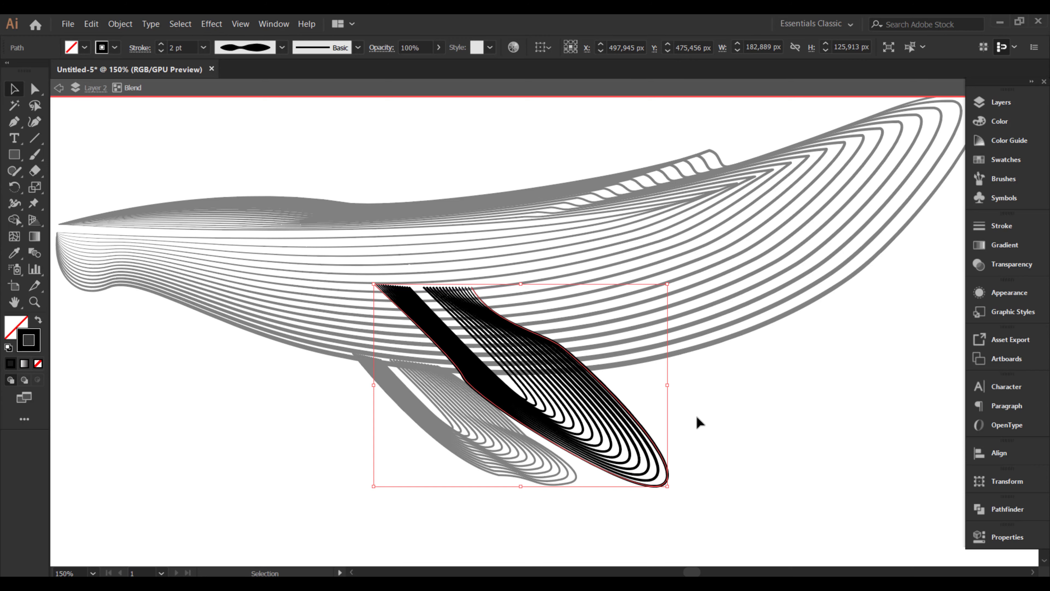
Step: Apply Width Profile 1 to the larger pectoral fin's inner path and deselect it
click(516, 378)
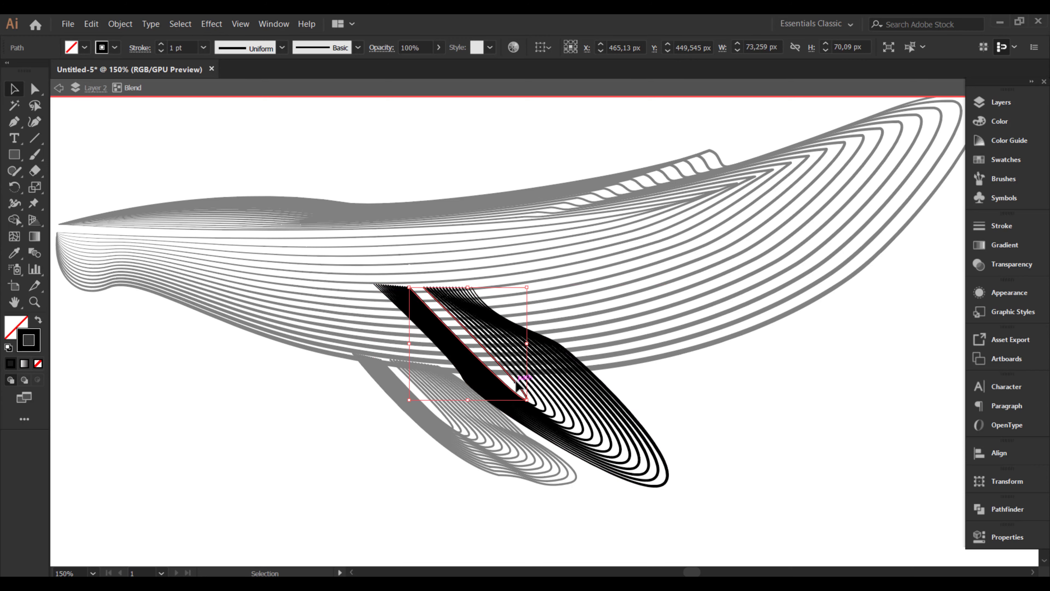
click(316, 46)
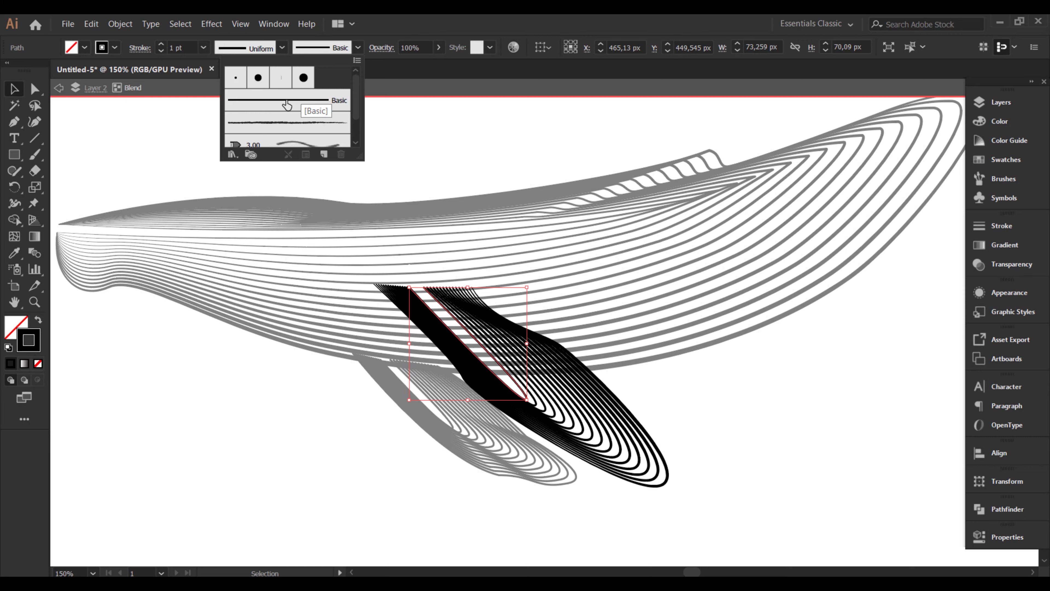
click(254, 55)
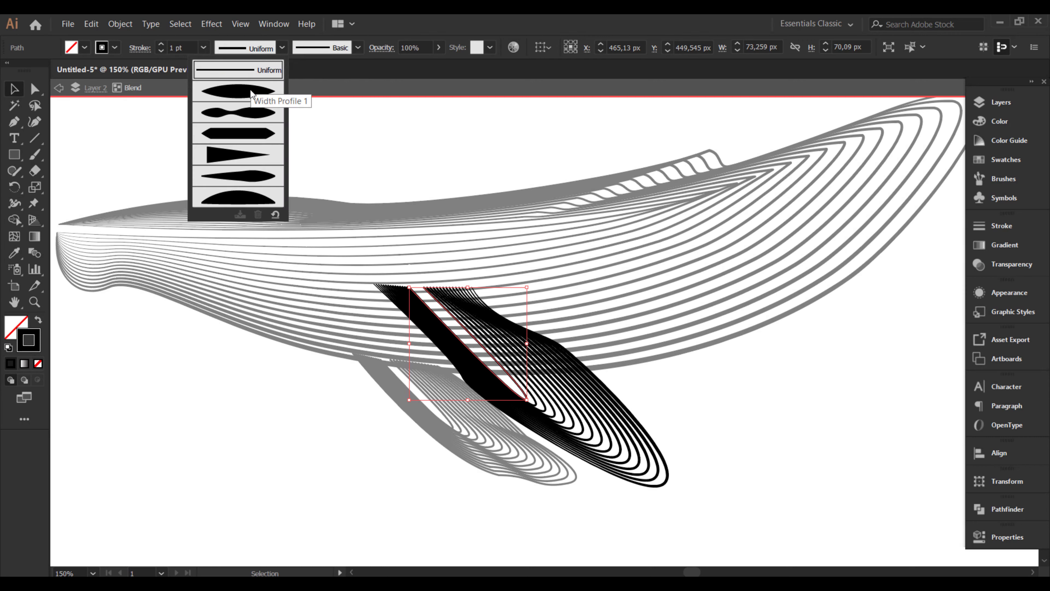
click(253, 98)
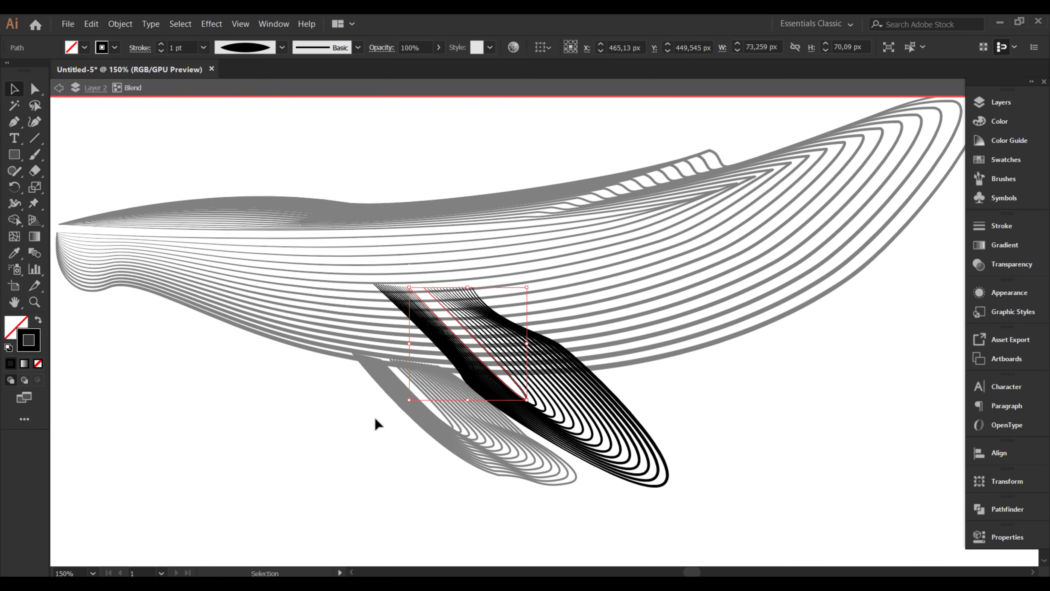
click(518, 431)
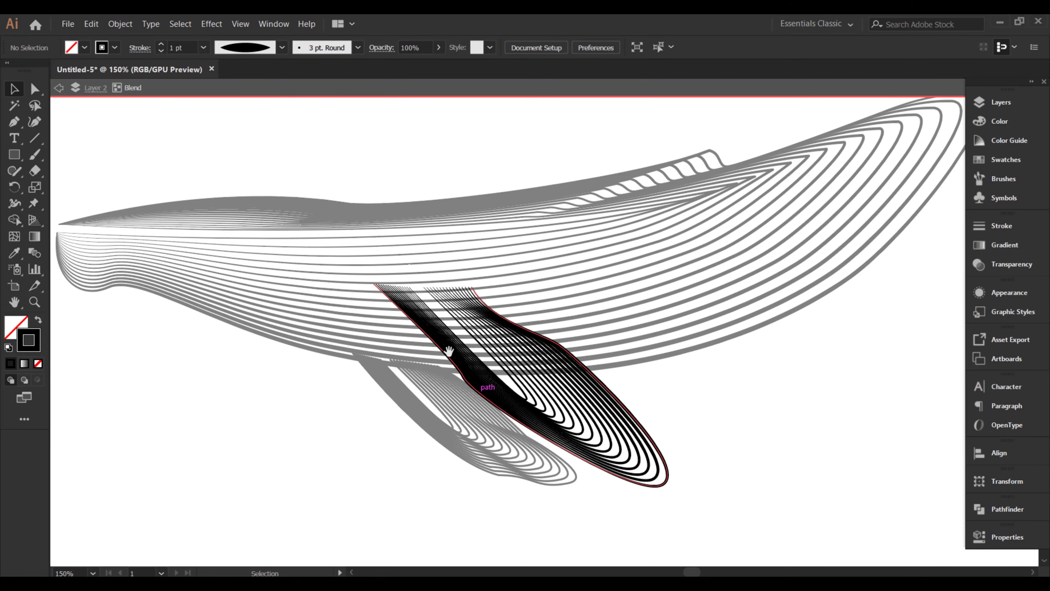
Step: Move the upper end anchors of the larger fin's outer and inner paths up to the body's contour line
drag(448, 354, 499, 368)
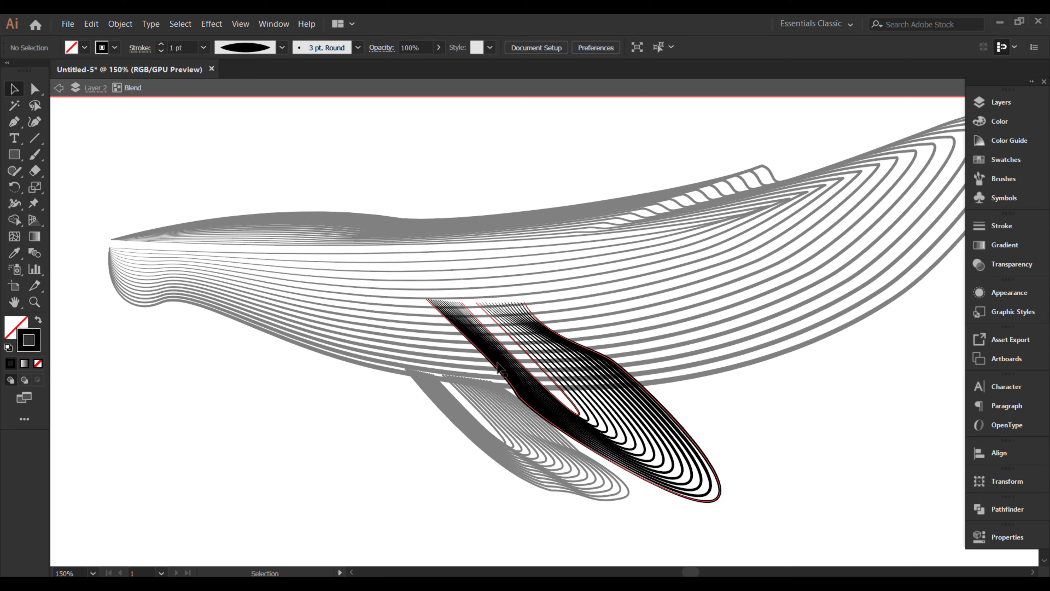
scroll(498, 366, up, 5)
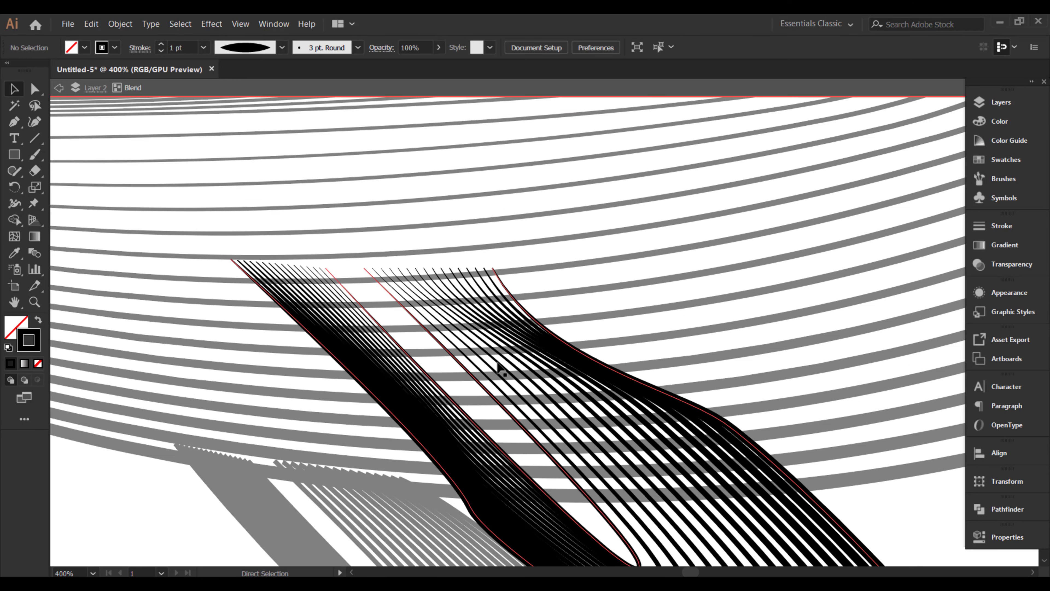
drag(420, 318, 585, 351)
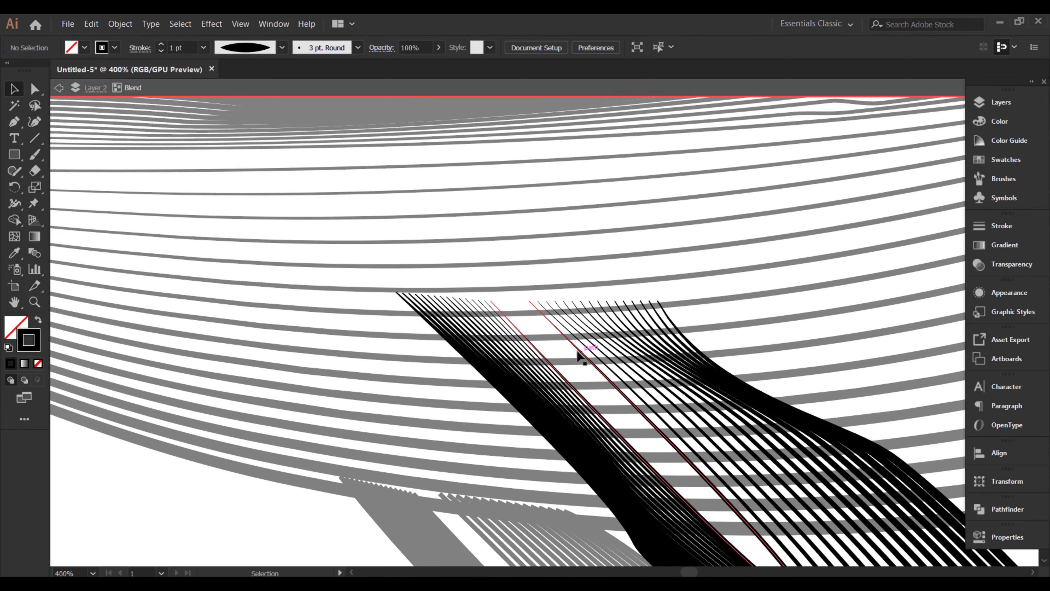
click(35, 89)
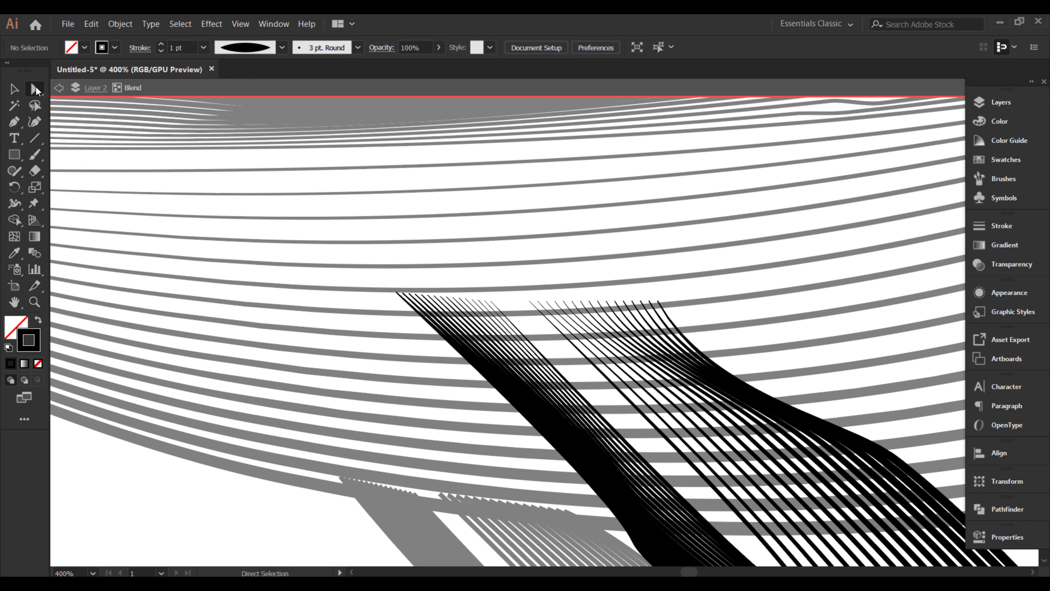
click(396, 292)
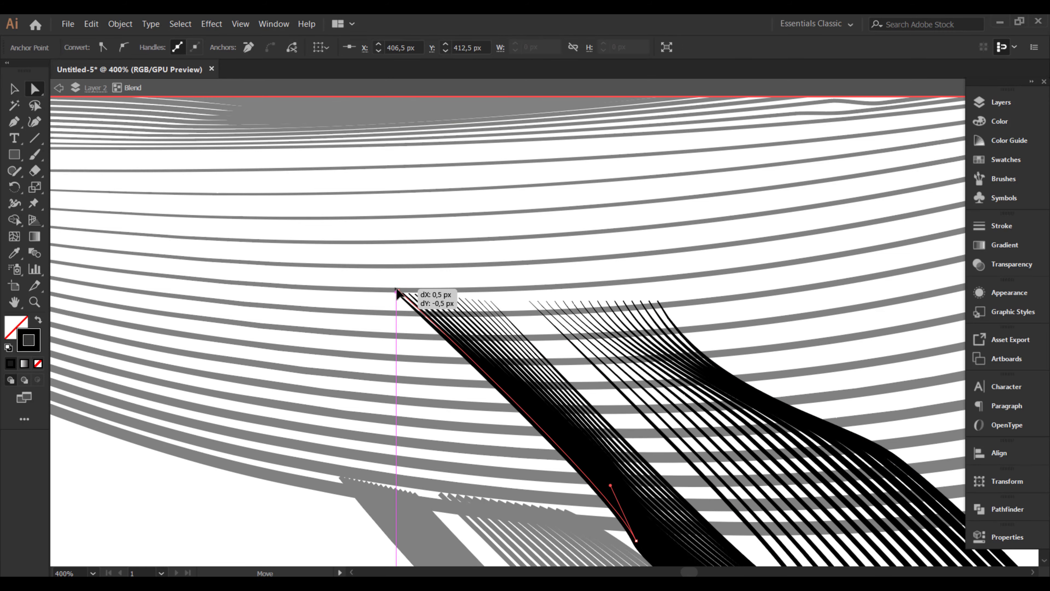
mouse_move(490, 303)
mouse_down()
mouse_move(486, 294)
mouse_move(533, 297)
mouse_move(507, 291)
mouse_up()
click(654, 297)
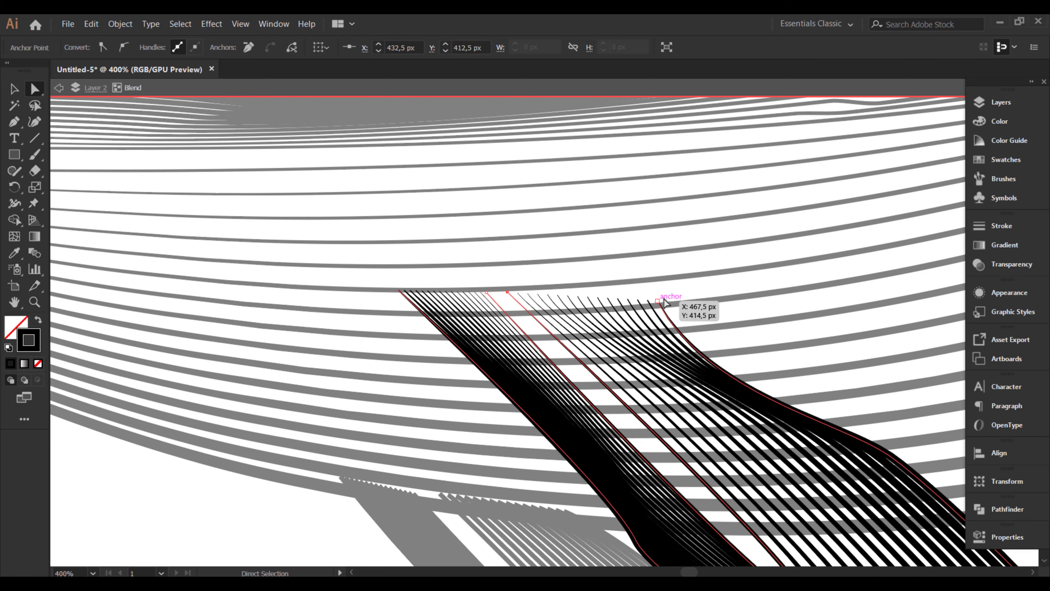
drag(654, 297, 647, 283)
Step: Reshape the lower tip of the larger fin's inner path to make the loop narrower
drag(702, 371, 660, 280)
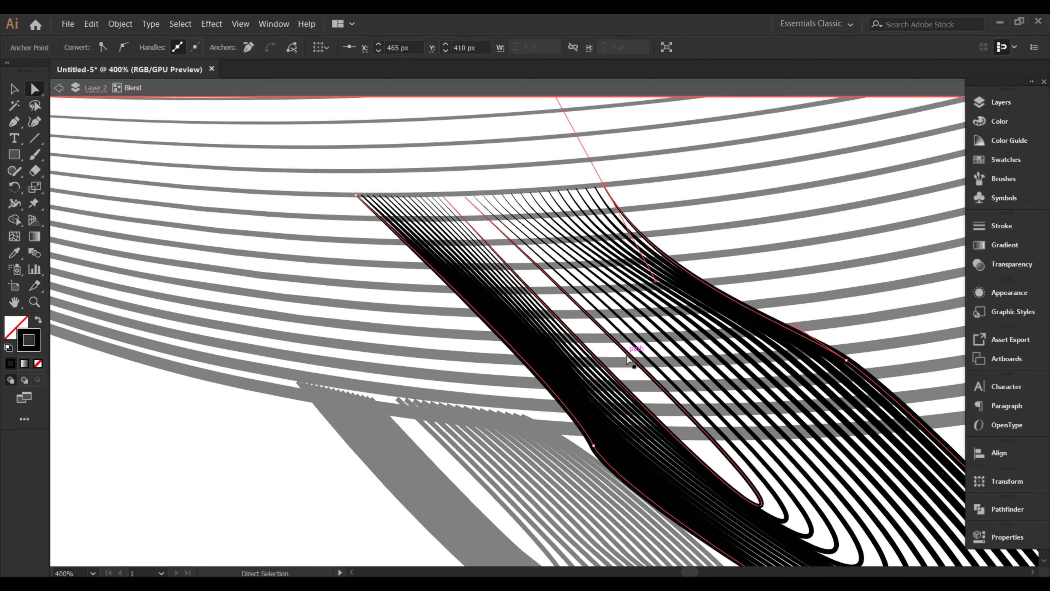
click(760, 502)
drag(784, 495, 760, 500)
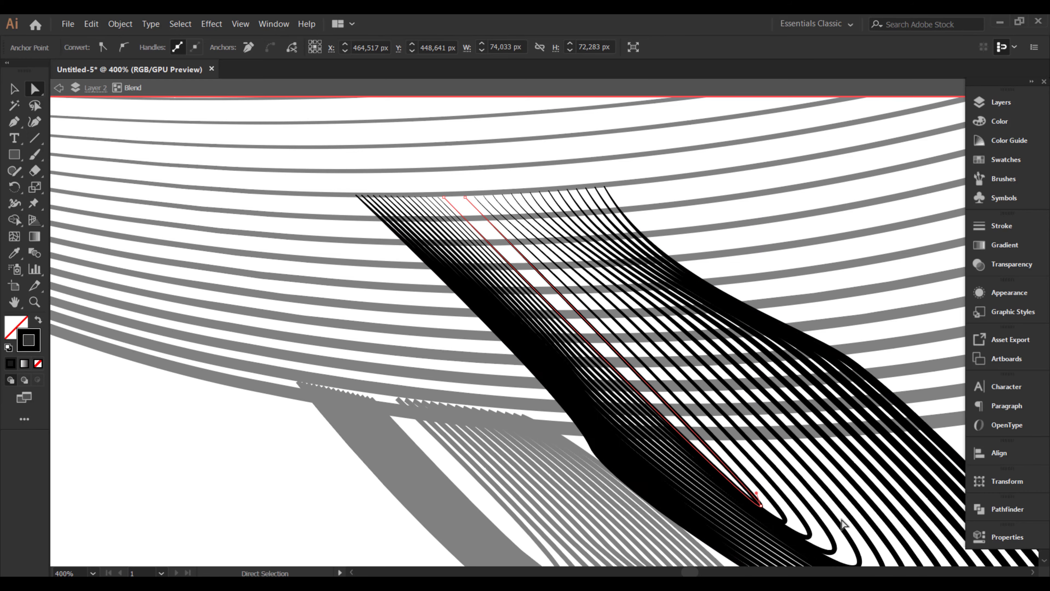
drag(786, 456, 493, 267)
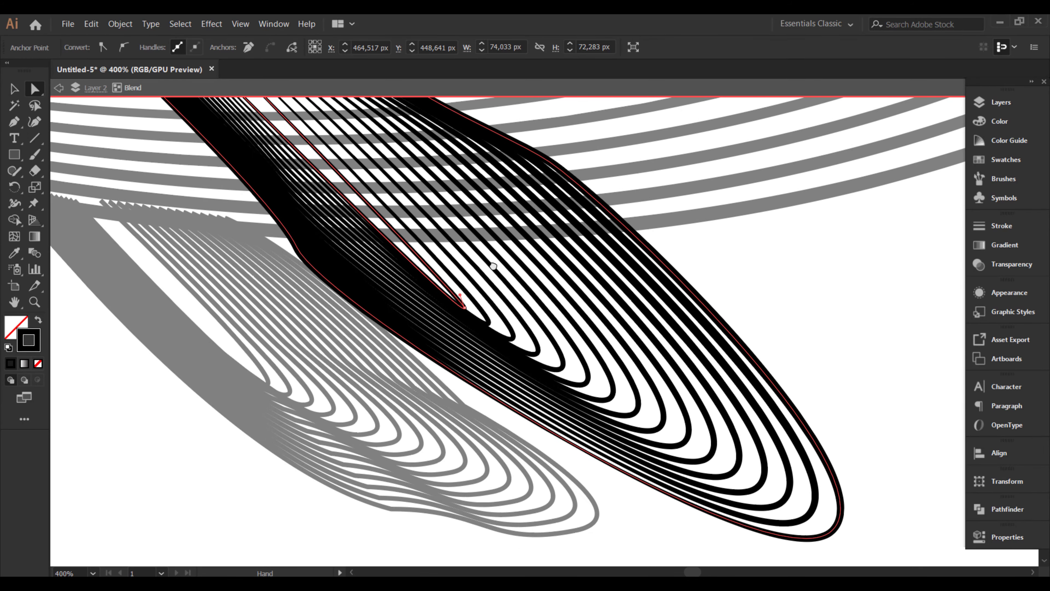
drag(493, 368, 741, 513)
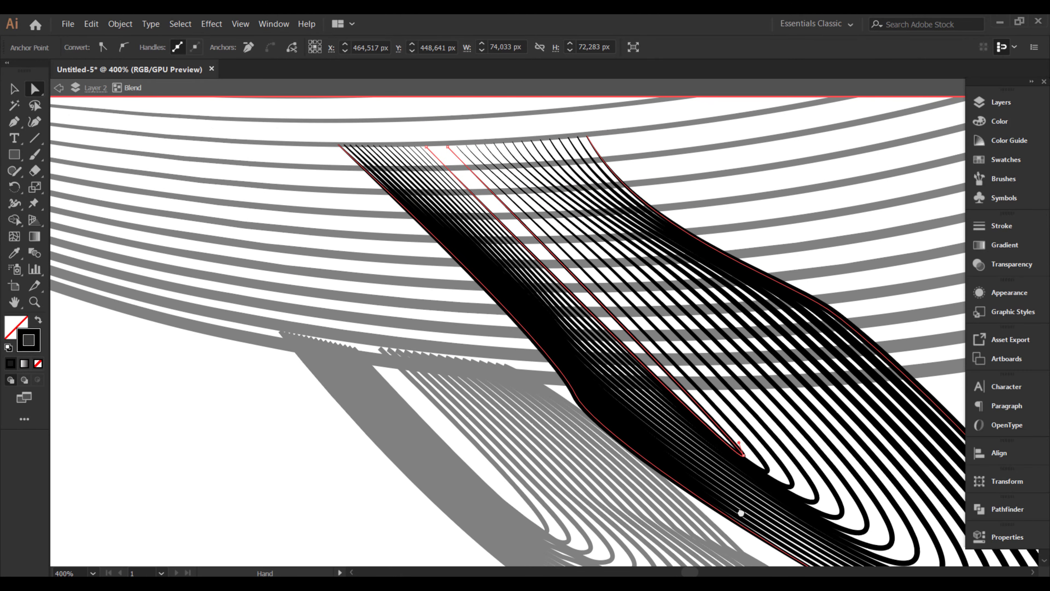
Step: Shift the inner path's upper end anchors slightly towards the head along the contour line and leave the fin blend's isolation
drag(447, 147, 421, 145)
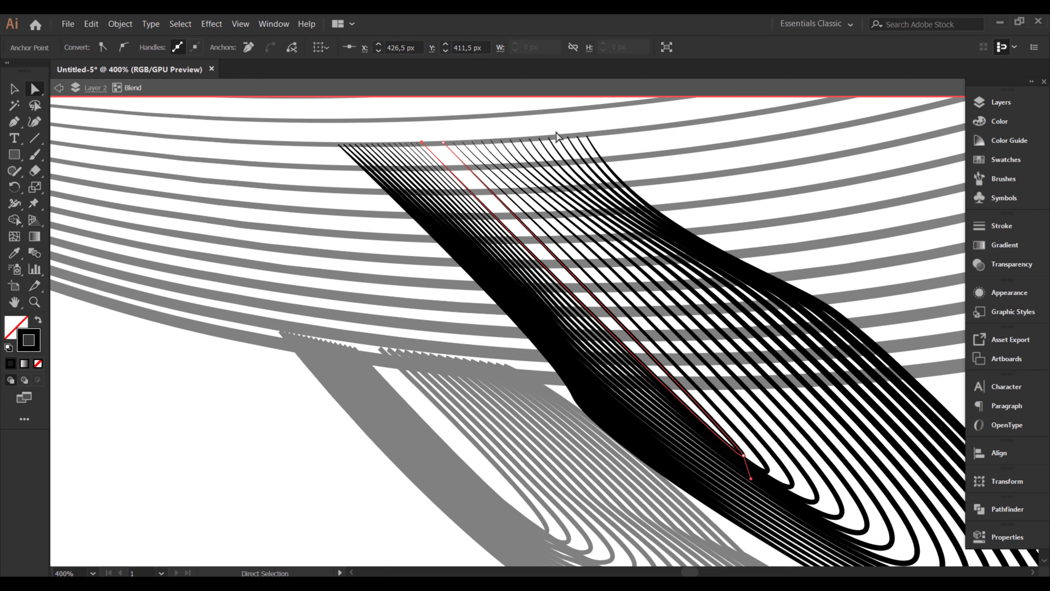
key(space)
drag(420, 362, 405, 282)
key(ctrl+minus)
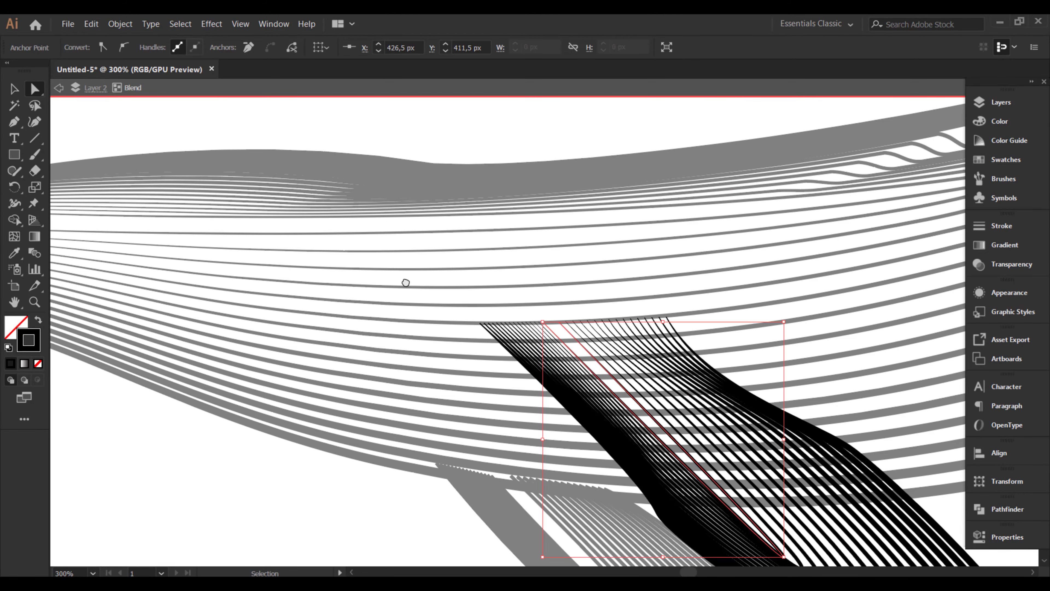
drag(444, 382, 435, 305)
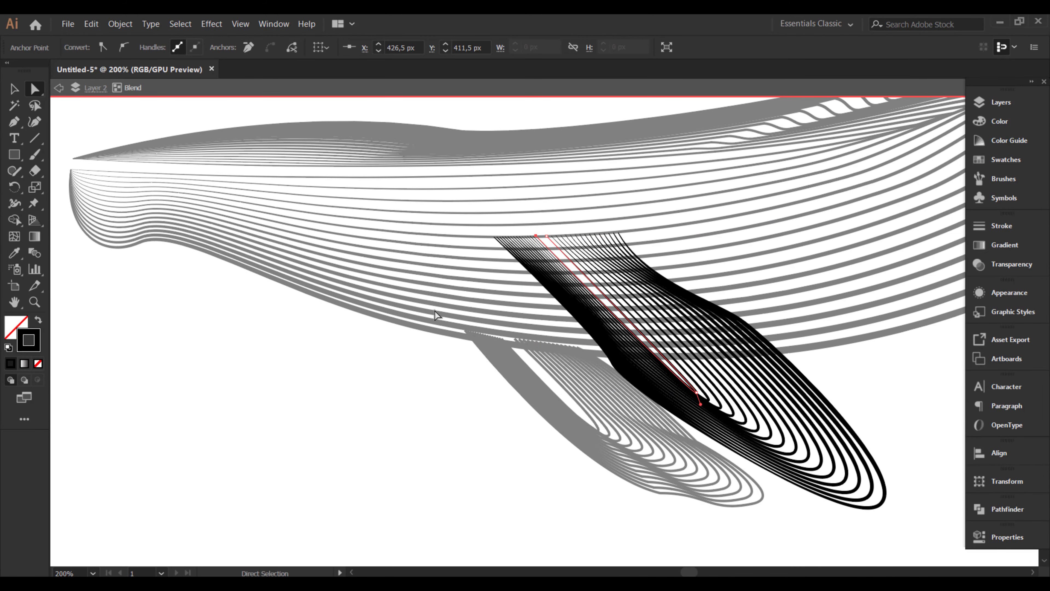
key(v)
double_click(471, 396)
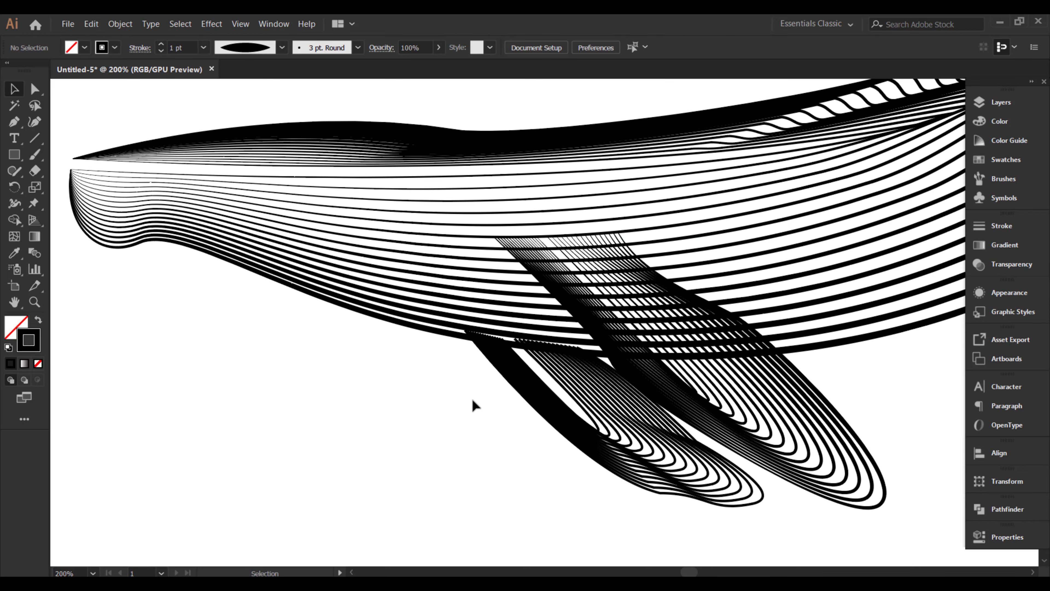
Step: Isolate the smaller pectoral fin's blend and give its outer path the double-bulge width profile with a 2 pt stroke weight
click(545, 400)
double_click(555, 431)
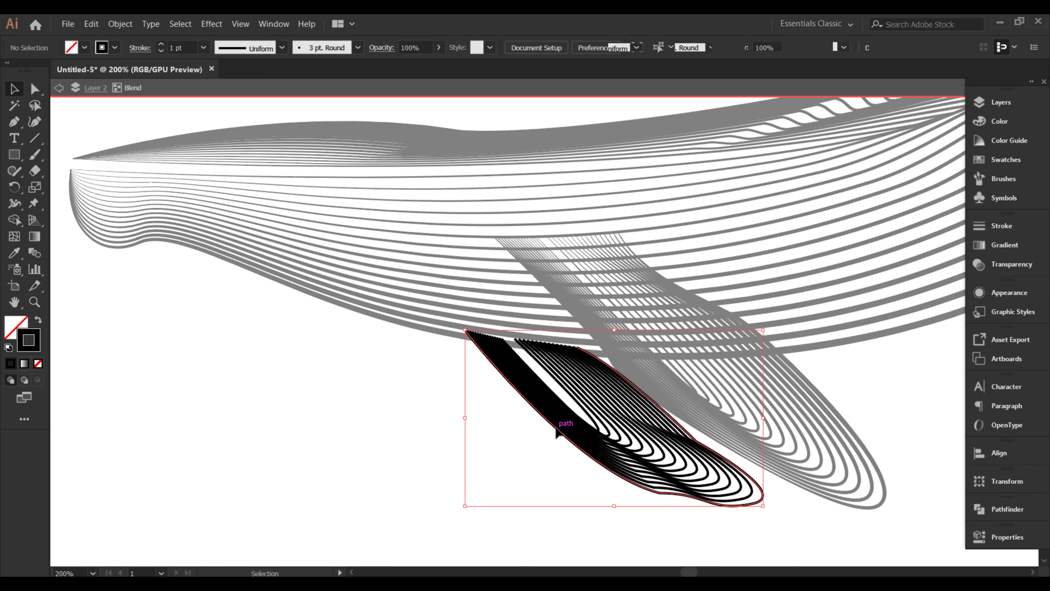
click(282, 48)
click(251, 112)
click(203, 47)
click(229, 127)
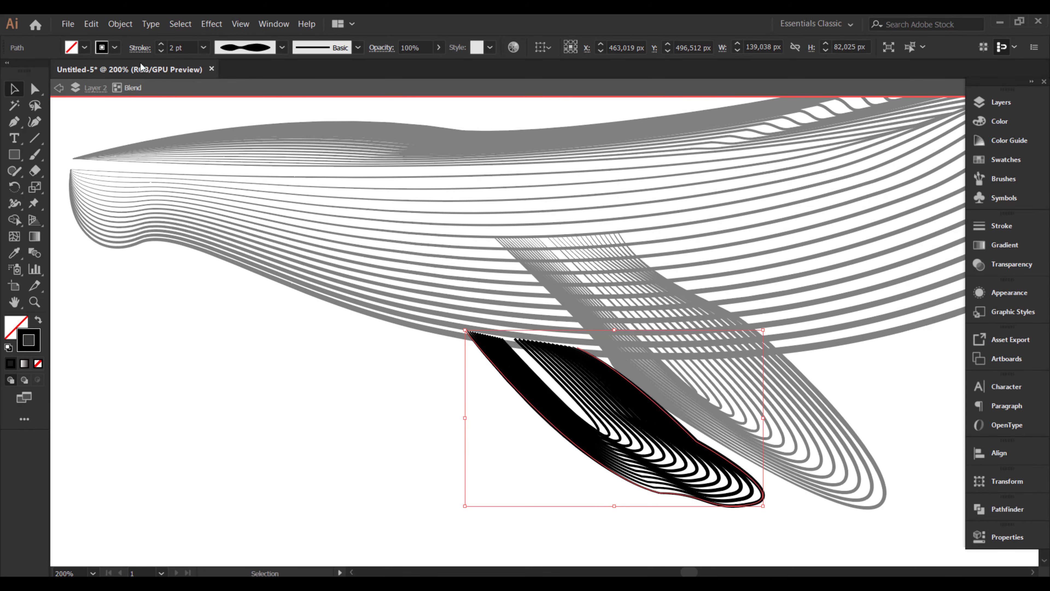
click(140, 48)
Step: Apply Width Profile 1 to the smaller pectoral fin's inner path
click(538, 374)
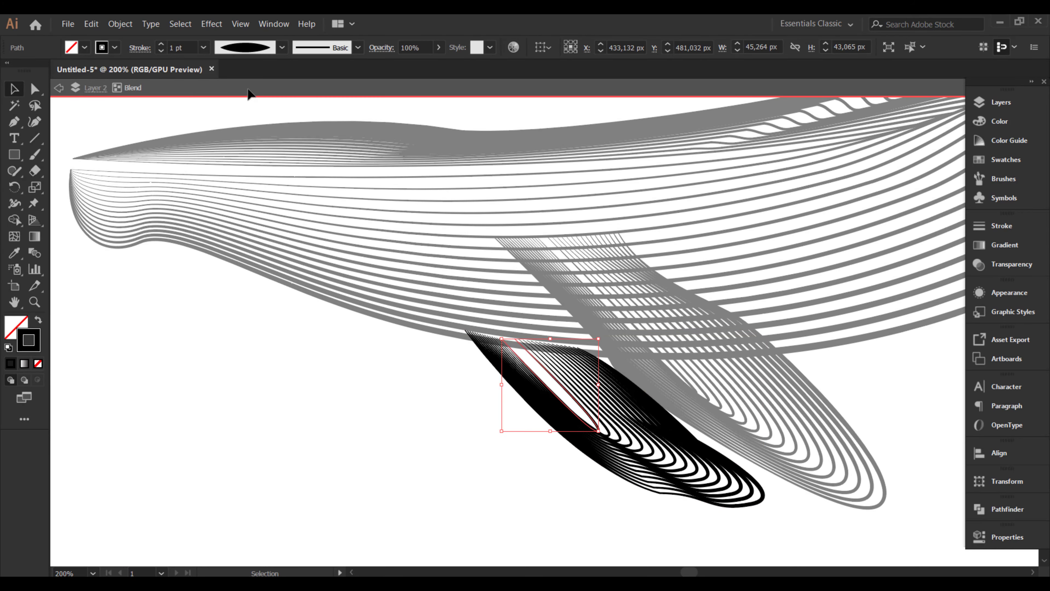
Step: Reposition the upper end anchors of the smaller fin's paths along the body's lowest contour line
key(a)
scroll(510, 371, up, 1)
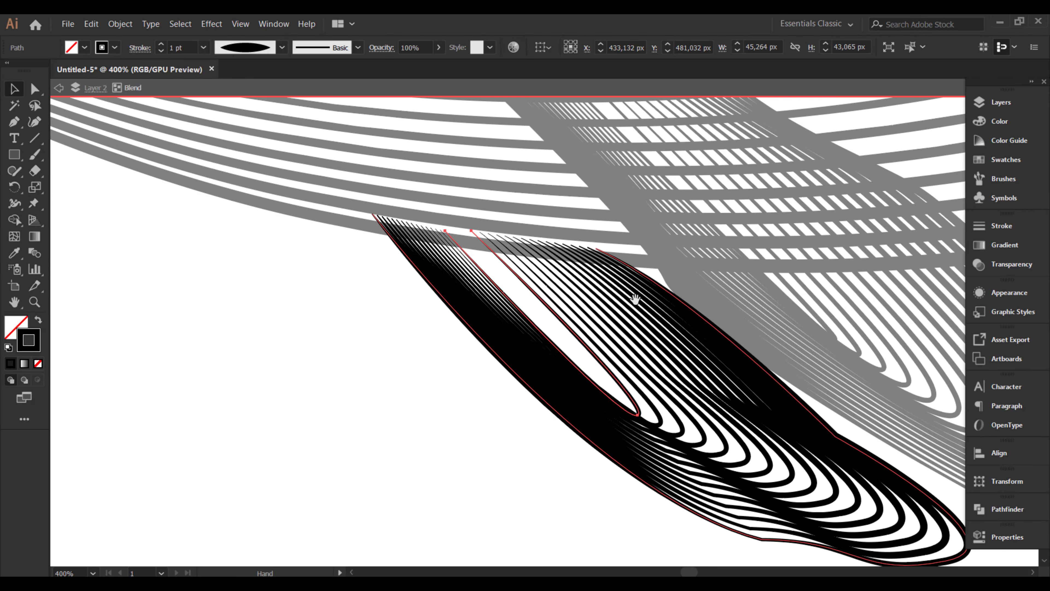
drag(432, 305, 433, 308)
drag(502, 318, 531, 317)
drag(646, 324, 665, 335)
Step: Reshape the lower edge of the smaller pectoral fin's outer path by adjusting both direction handles of its lower anchor
drag(665, 334, 506, 106)
click(653, 386)
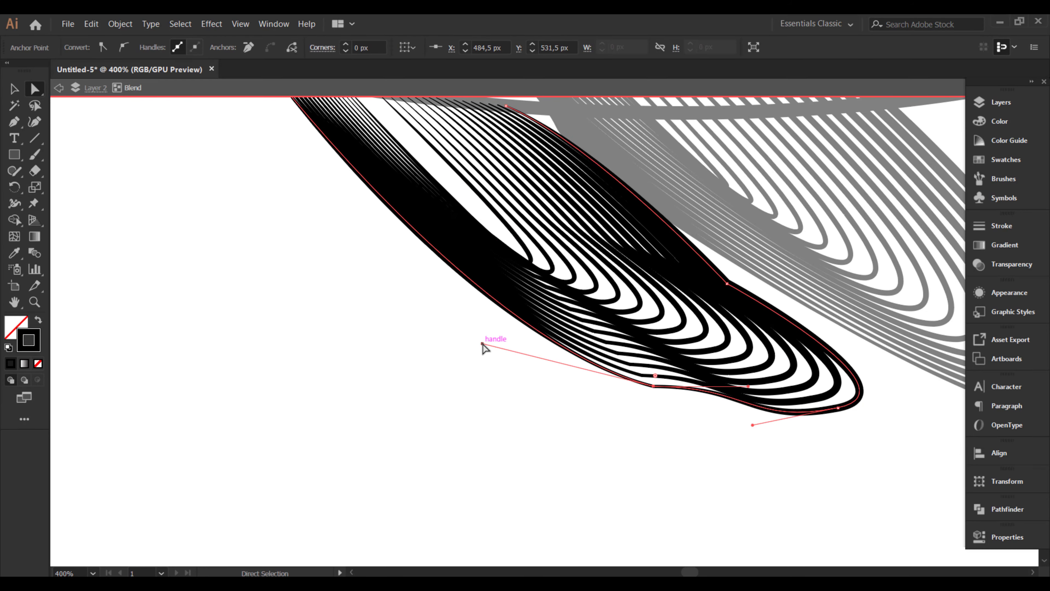
drag(483, 346, 484, 370)
drag(748, 387, 654, 402)
drag(743, 460, 647, 523)
click(536, 359)
drag(576, 415, 548, 400)
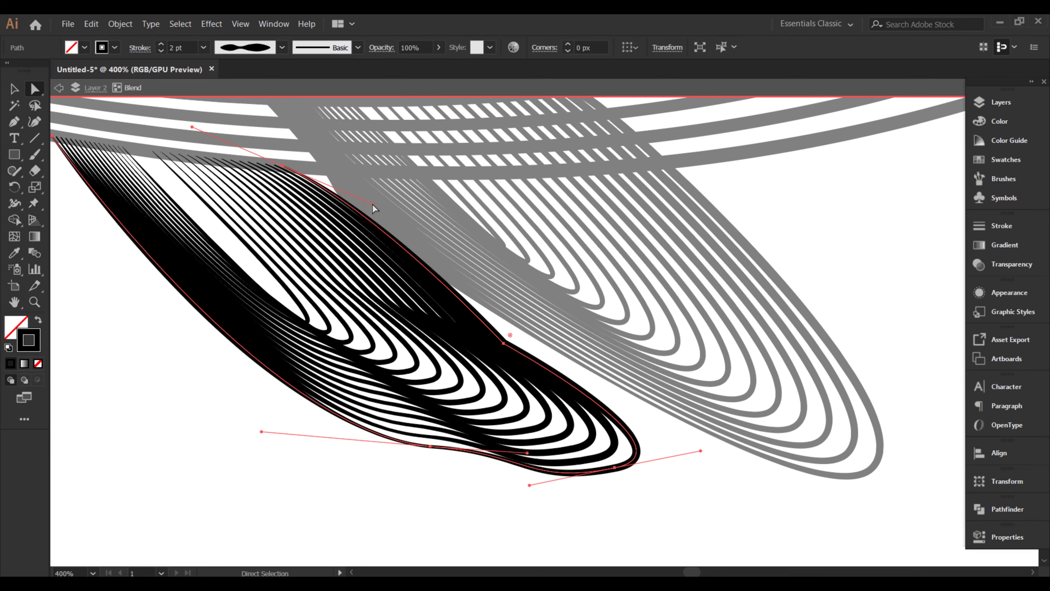
Step: Adjust the curve at the upper end of the smaller fin's outer path and select the inner path's upper end
drag(373, 205, 368, 211)
mouse_move(520, 410)
mouse_down()
mouse_move(488, 351)
mouse_move(608, 415)
mouse_up()
click(392, 322)
drag(269, 177, 226, 155)
click(240, 157)
drag(571, 478, 478, 441)
key(ctrl+minus)
key(ctrl+minus)
key(ctrl+minus)
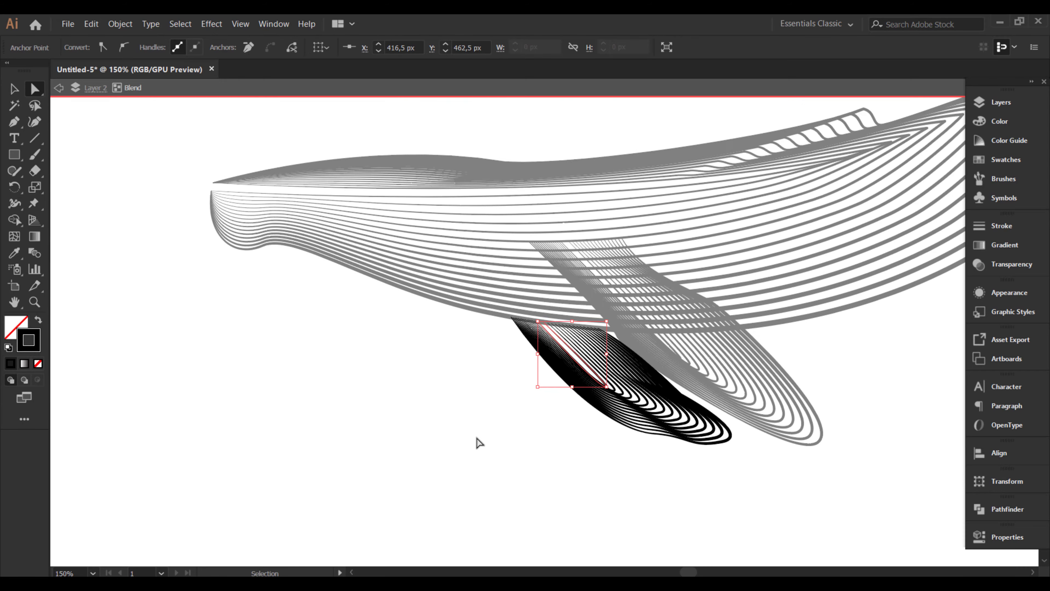
Step: Leave the smaller fin's isolation, isolate the upper tail fluke's blend and select its outer path
drag(869, 427, 652, 415)
click(652, 415)
drag(870, 247, 776, 389)
drag(882, 269, 794, 354)
double_click(794, 354)
key(v)
click(735, 269)
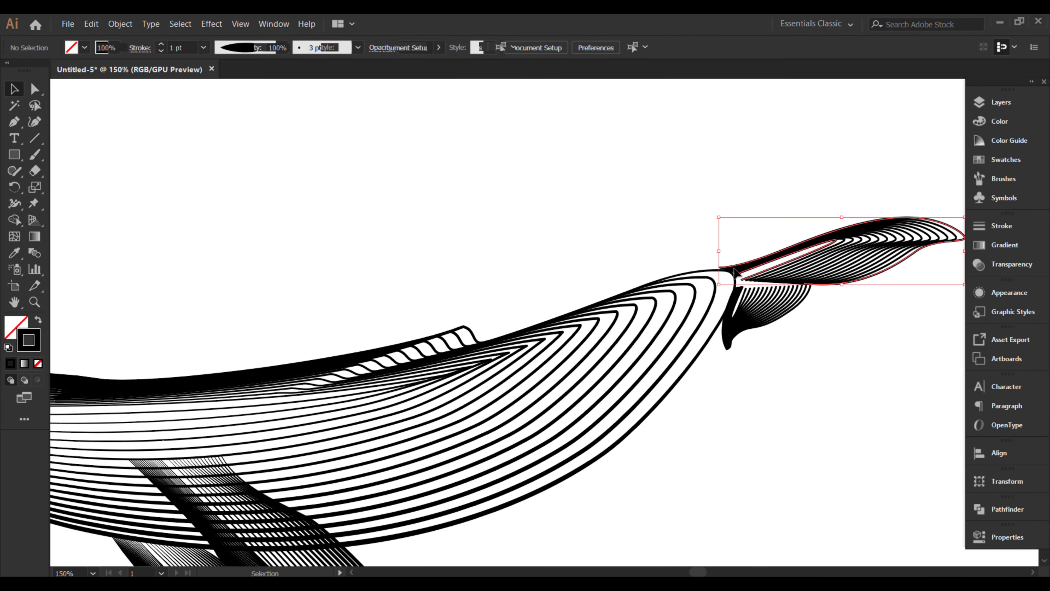
key(ctrl+plus)
key(ctrl+plus)
key(ctrl+plus)
drag(321, 380, 507, 349)
double_click(463, 324)
click(463, 324)
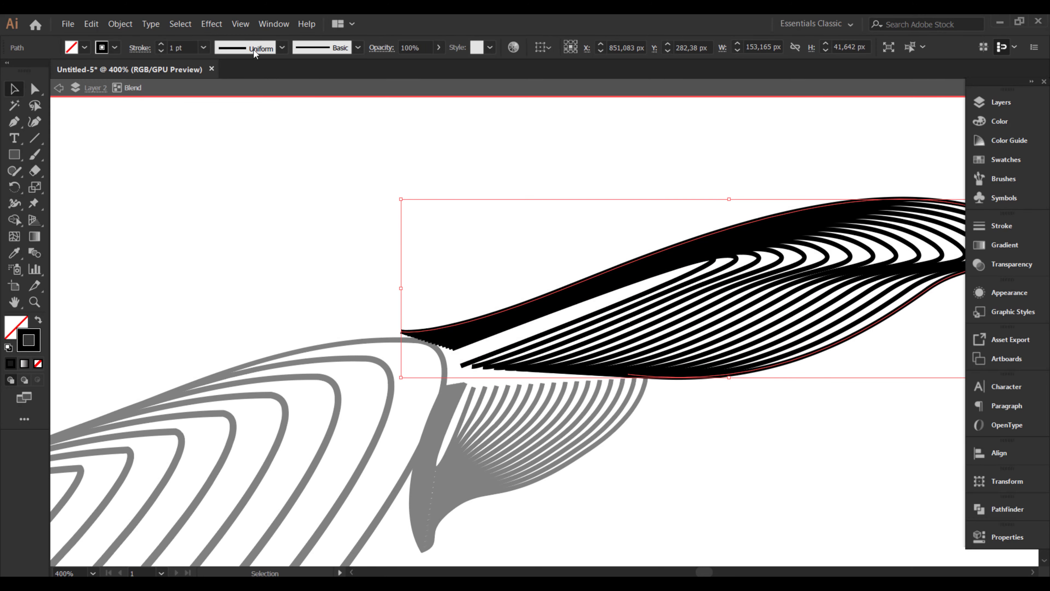
Step: Give the upper fluke's outer path the double-bulge width profile with a 2 pt stroke weight
click(252, 49)
click(236, 110)
click(178, 47)
click(204, 47)
click(219, 125)
click(137, 48)
Step: Apply Width Profile 1 to the upper fluke's inner path
click(458, 293)
shift+click(505, 329)
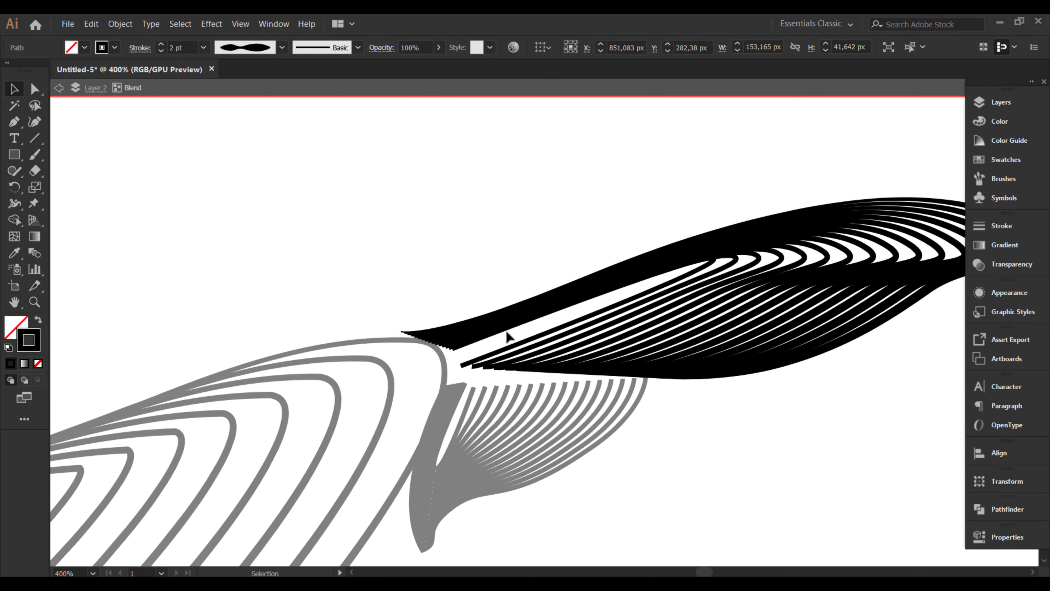
click(475, 291)
click(502, 331)
click(283, 47)
click(261, 92)
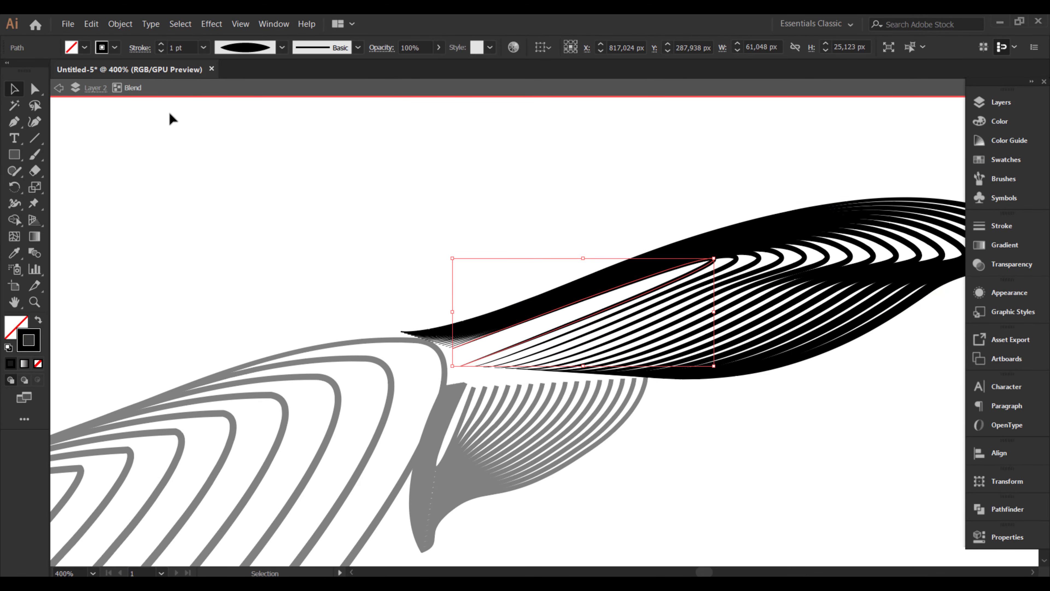
Step: Move the end anchors of the upper fluke's outer and inner paths onto the outline at the body's tail end
click(170, 114)
key(a)
drag(402, 332, 390, 338)
click(455, 353)
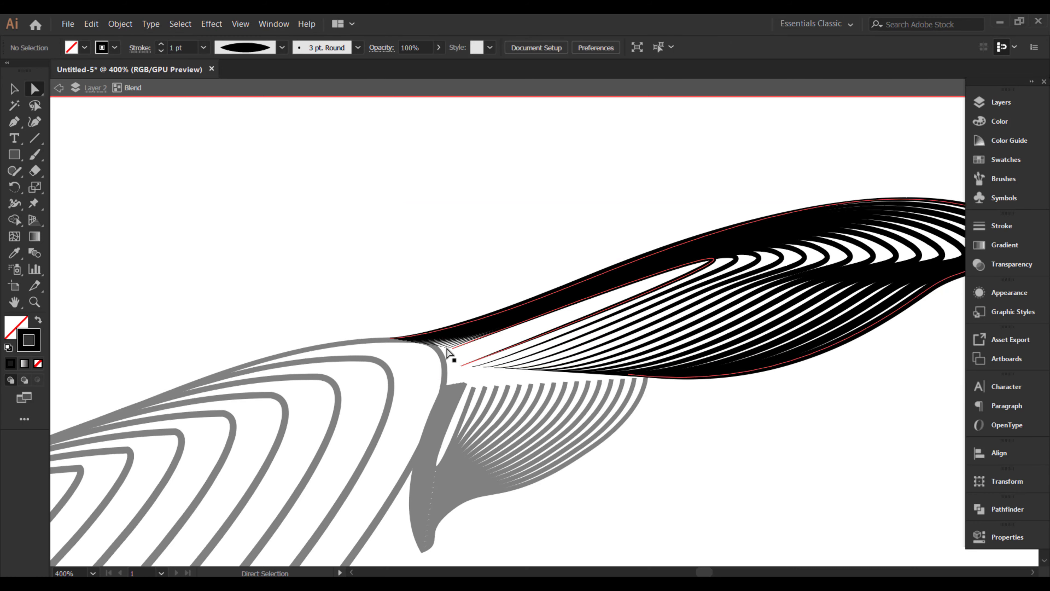
mouse_move(452, 349)
mouse_down()
mouse_move(435, 348)
mouse_move(444, 360)
mouse_up()
drag(640, 376, 638, 379)
Step: Leave the upper fluke's isolation, isolate the lower tail fluke's blend and select its outer path
click(485, 428)
key(space)
drag(483, 430, 510, 365)
key(Escape)
click(468, 379)
key(v)
click(491, 437)
click(409, 447)
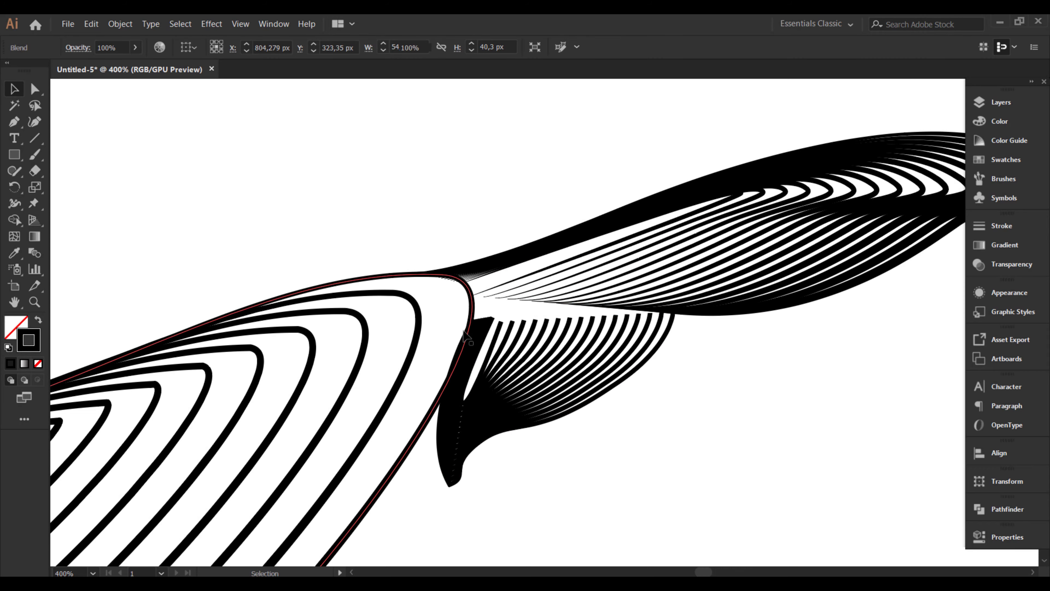
click(425, 453)
click(439, 447)
double_click(439, 447)
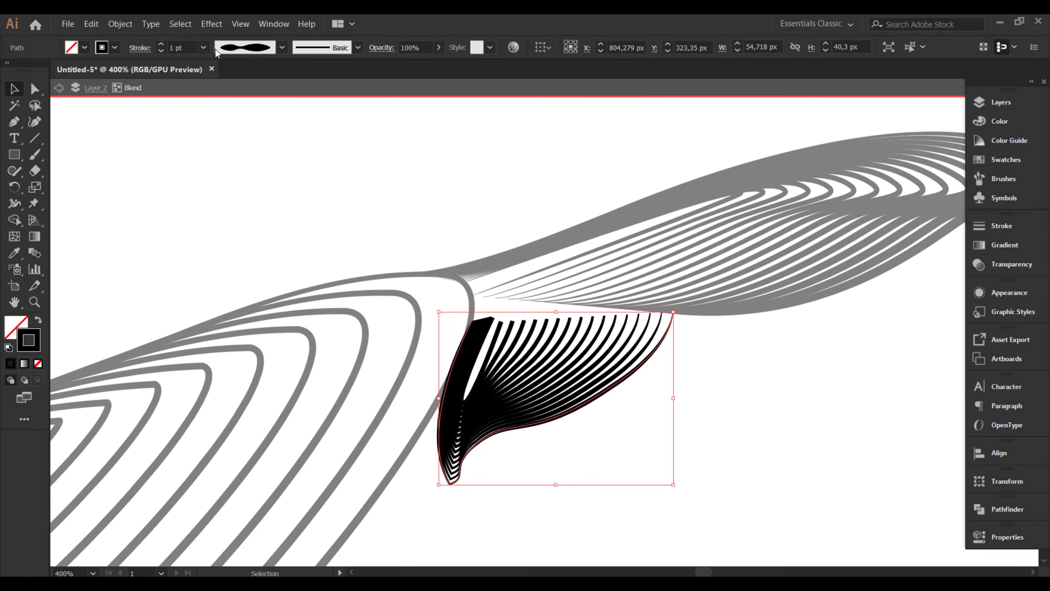
Step: Give the lower fluke's outer path a 2 pt stroke weight with the double-bulge width profile
click(203, 48)
click(223, 122)
click(140, 48)
click(72, 101)
Step: Apply Width Profile 1 to the lower fluke's inner path
key(space)
drag(413, 430, 430, 388)
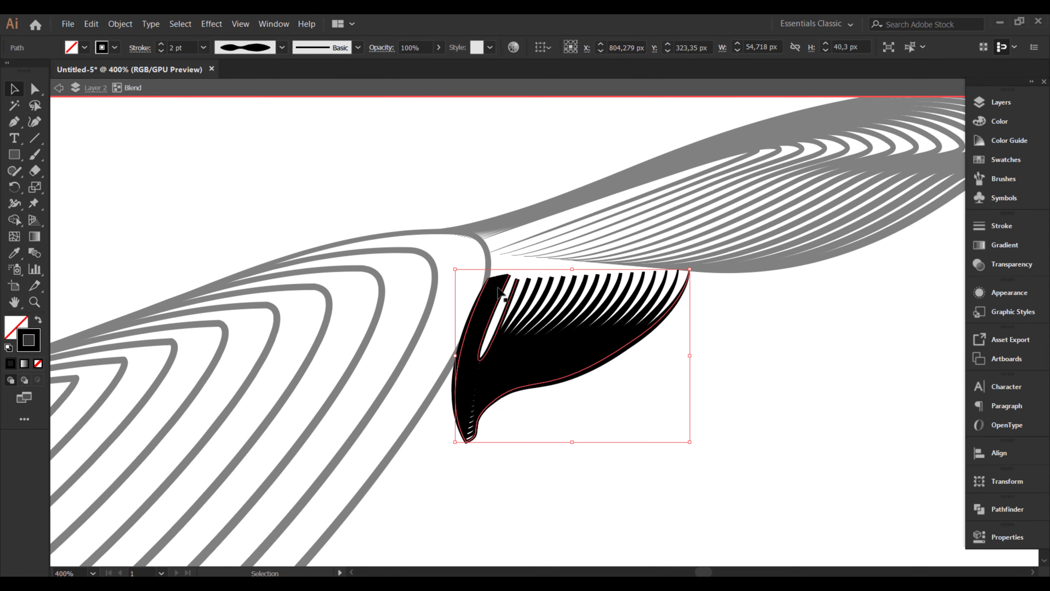
click(492, 348)
click(282, 47)
click(249, 93)
click(675, 442)
Step: Move the upper end of the lower fluke's outer path up to the tail outline and adjust the front edge's handles
key(space)
drag(528, 357, 591, 374)
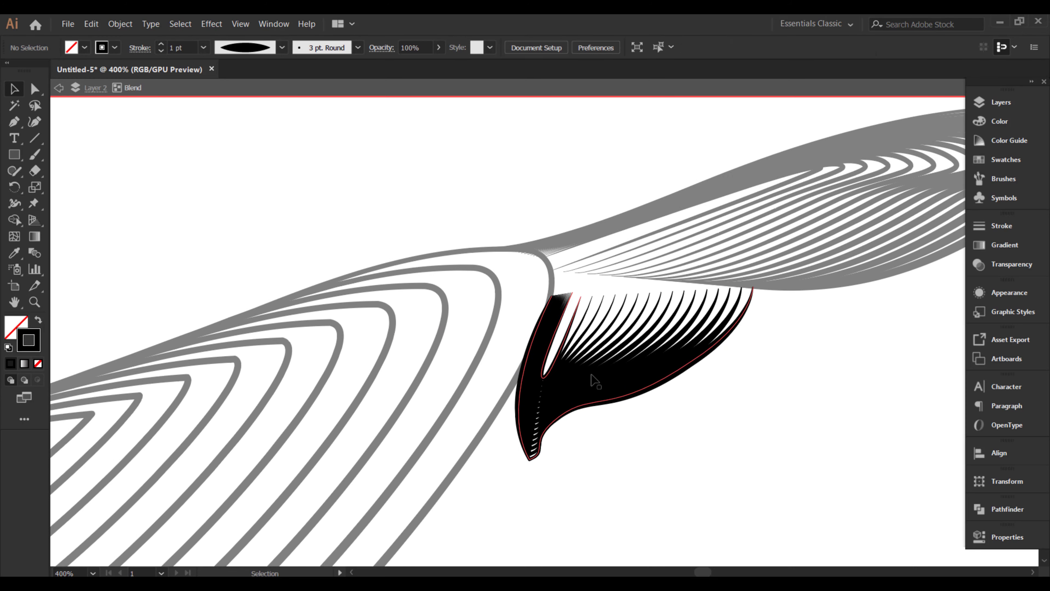
key(a)
drag(551, 296, 552, 275)
drag(501, 370, 510, 406)
drag(552, 274, 552, 271)
drag(510, 406, 514, 406)
click(124, 46)
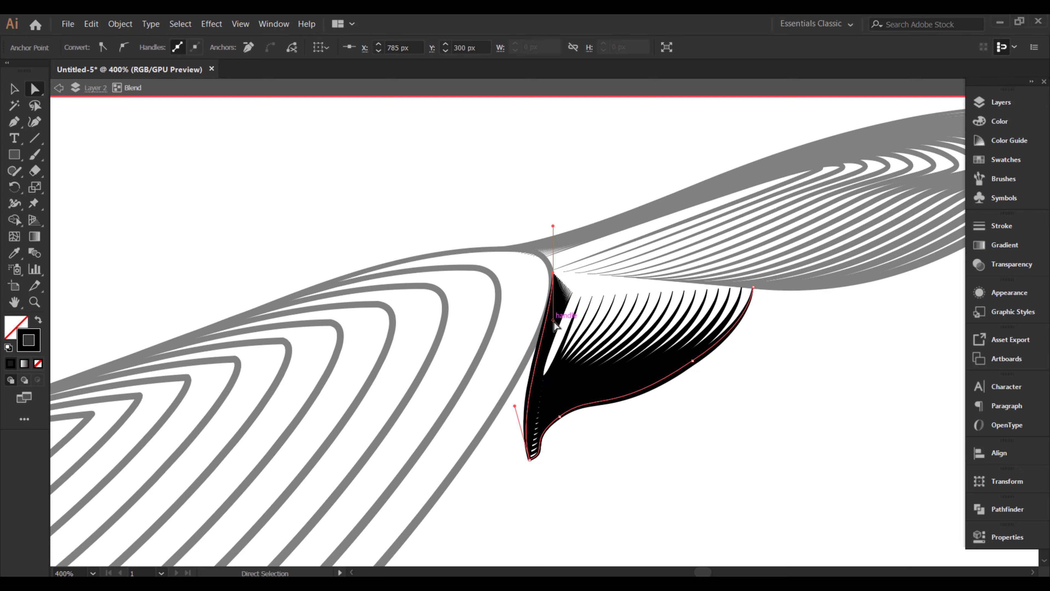
drag(556, 313, 553, 329)
drag(515, 406, 505, 384)
Step: Raise the upper end anchors of the lower fluke's paths to meet the upper fluke and shift the inner path's bottom point
key(space)
drag(575, 436, 551, 414)
drag(546, 271, 540, 253)
drag(556, 274, 551, 253)
drag(527, 361, 519, 357)
click(638, 400)
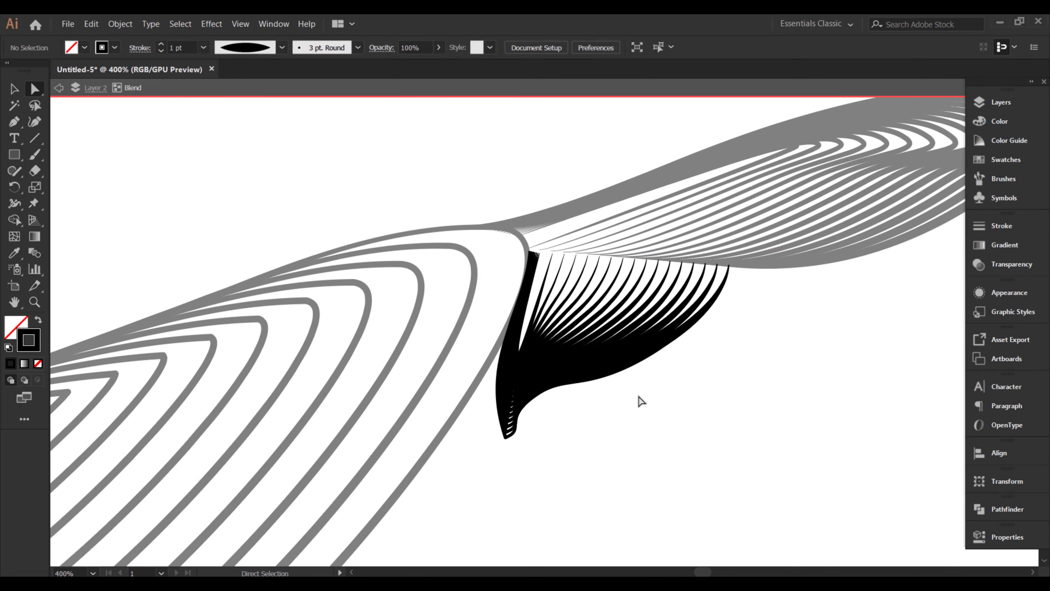
Step: Reshape the tip of the lower fluke's outer path into a rounder curve by adjusting its direction handles
click(639, 356)
key(space)
drag(589, 412, 660, 364)
key(ctrl+plus)
key(ctrl+plus)
key(space)
drag(614, 328, 816, 227)
click(614, 273)
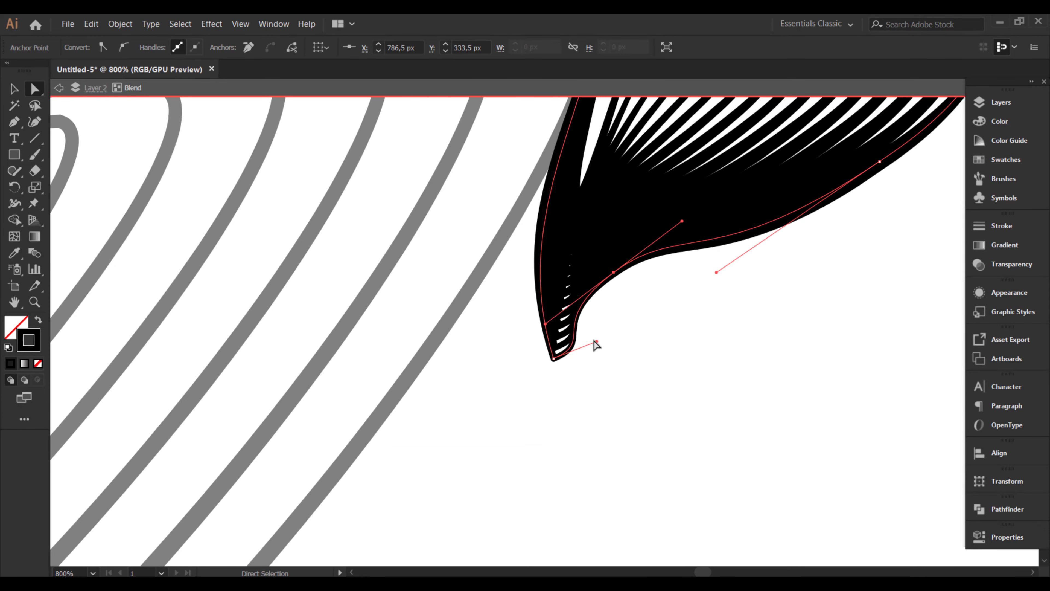
drag(595, 346, 601, 346)
click(554, 358)
drag(506, 209, 489, 277)
key(space)
drag(591, 293, 548, 261)
drag(558, 314, 541, 349)
drag(502, 292, 511, 291)
Step: Adjust the bottom anchor and upper ends of the lower fluke's inner path
key(space)
drag(746, 267, 548, 422)
click(639, 285)
key(space)
drag(415, 288, 552, 317)
click(480, 352)
drag(479, 352, 483, 340)
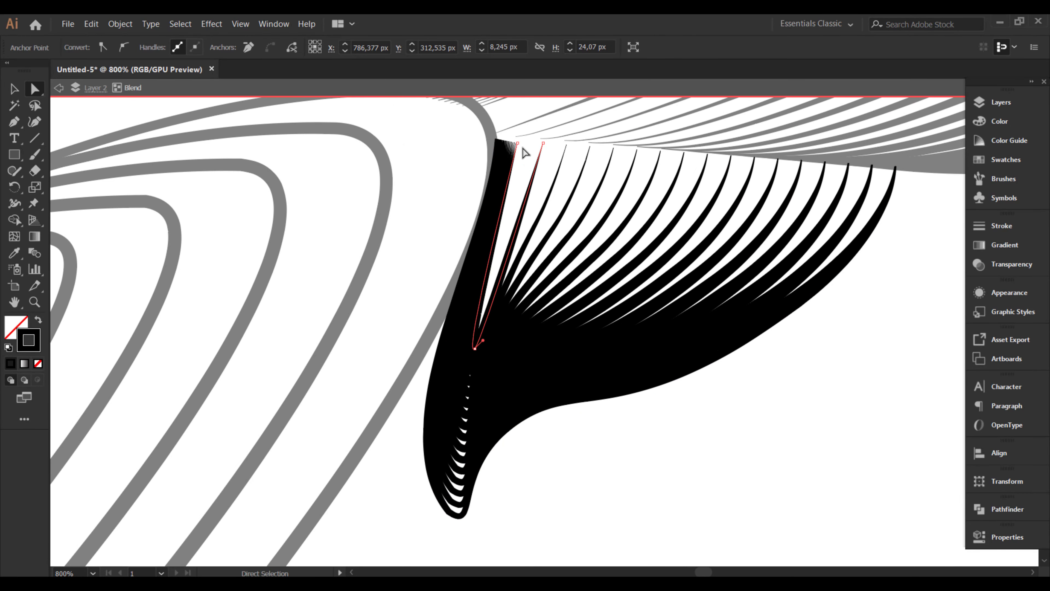
drag(543, 143, 496, 130)
click(526, 141)
click(692, 404)
Step: Leave the lower fluke's isolation and group all of the whale's blends into one object
key(ctrl+minus)
key(ctrl+minus)
key(ctrl+minus)
key(ctrl+minus)
key(ctrl+minus)
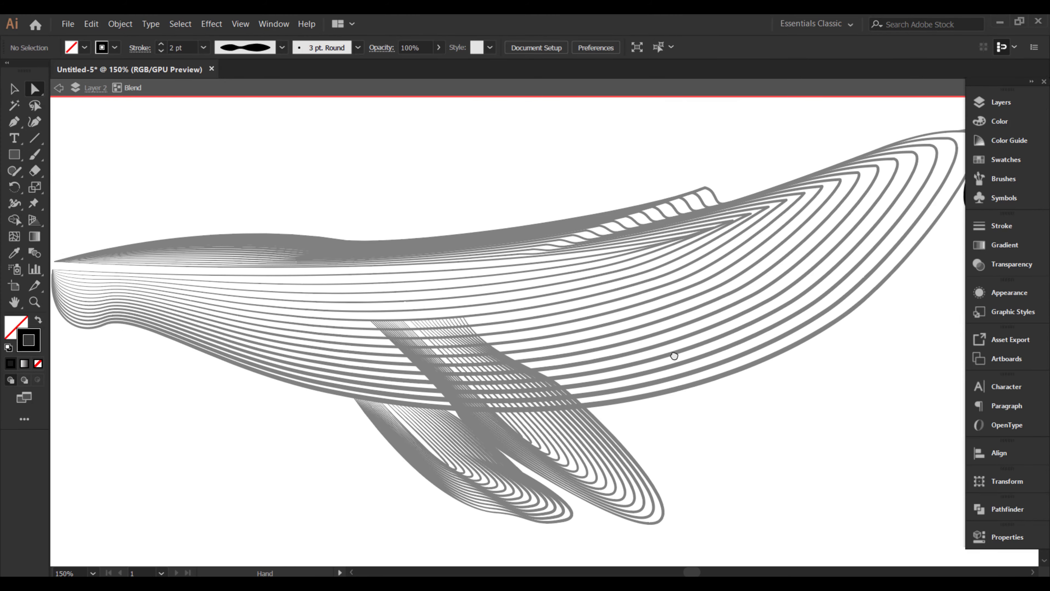
key(ctrl+minus)
key(ctrl+minus)
key(ctrl+minus)
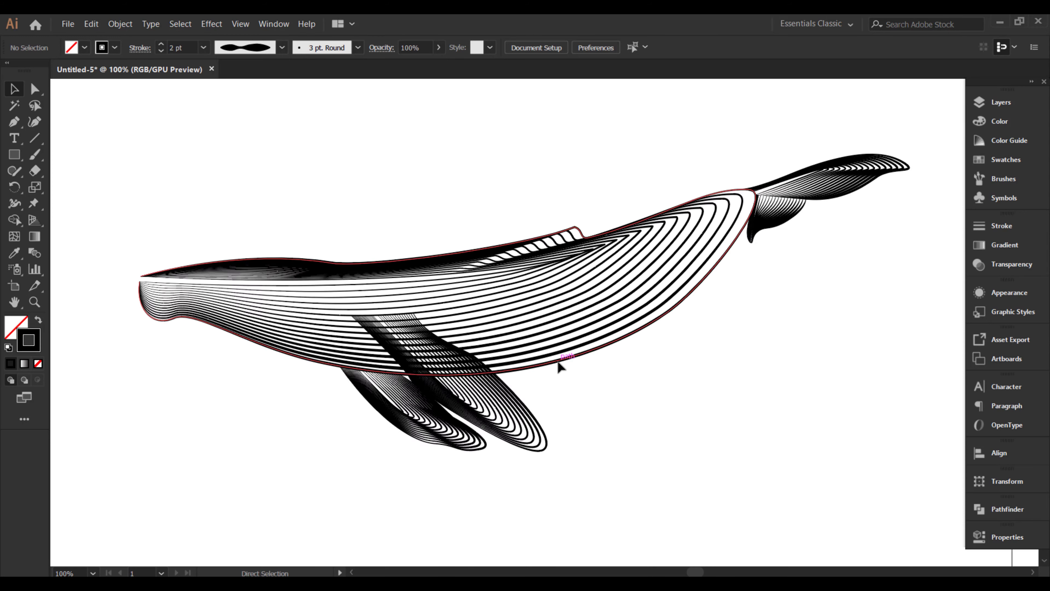
drag(559, 377, 563, 438)
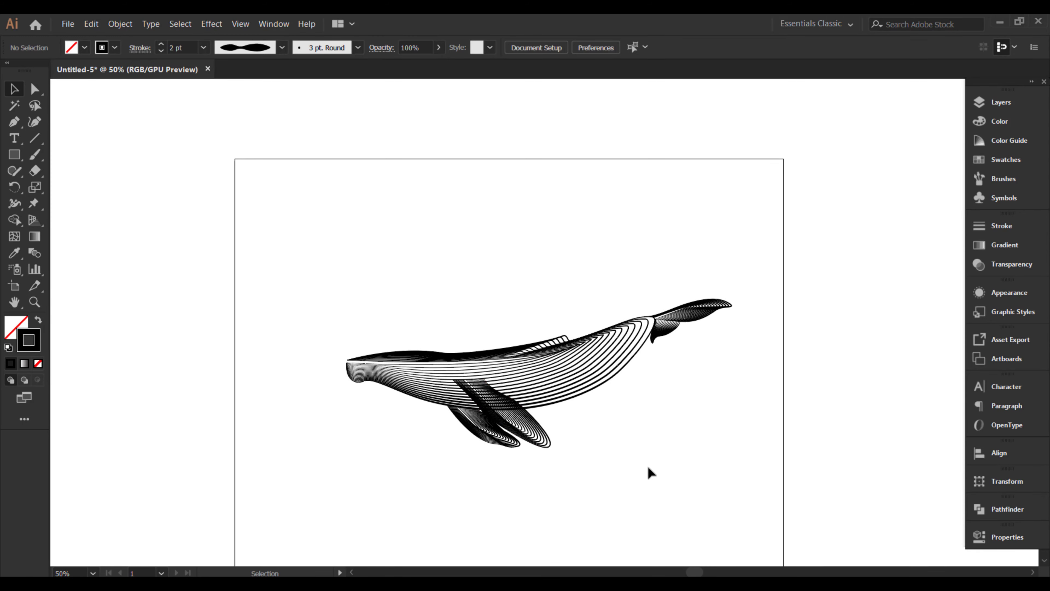
drag(744, 266, 299, 473)
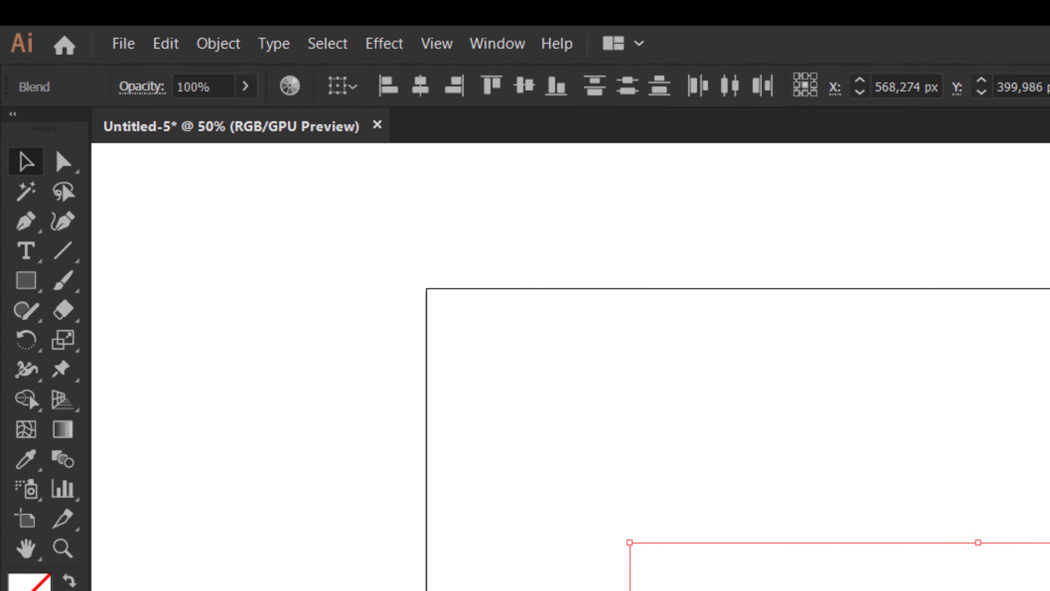
click(125, 26)
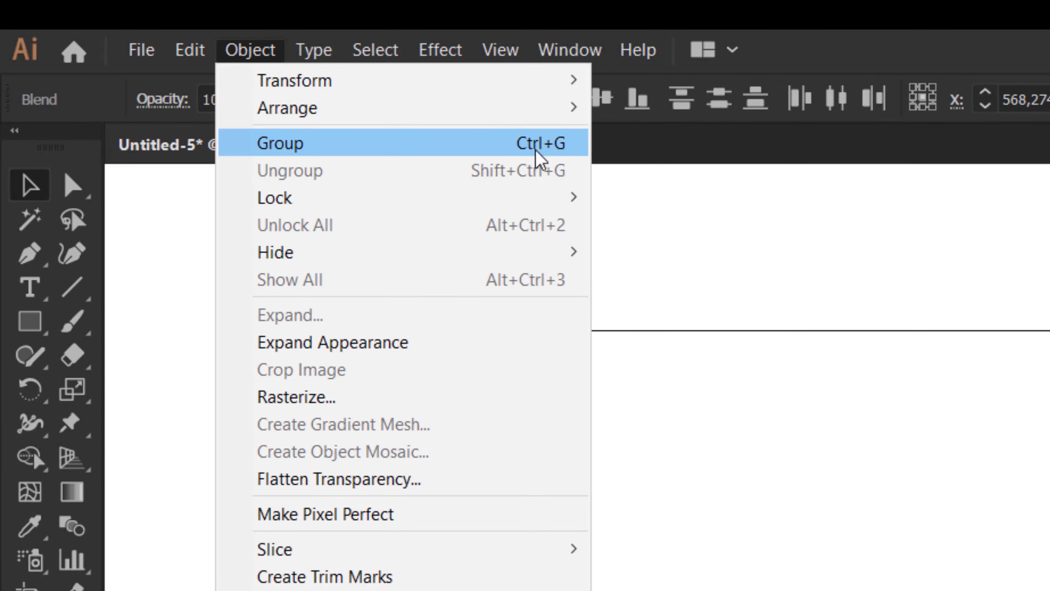
click(274, 157)
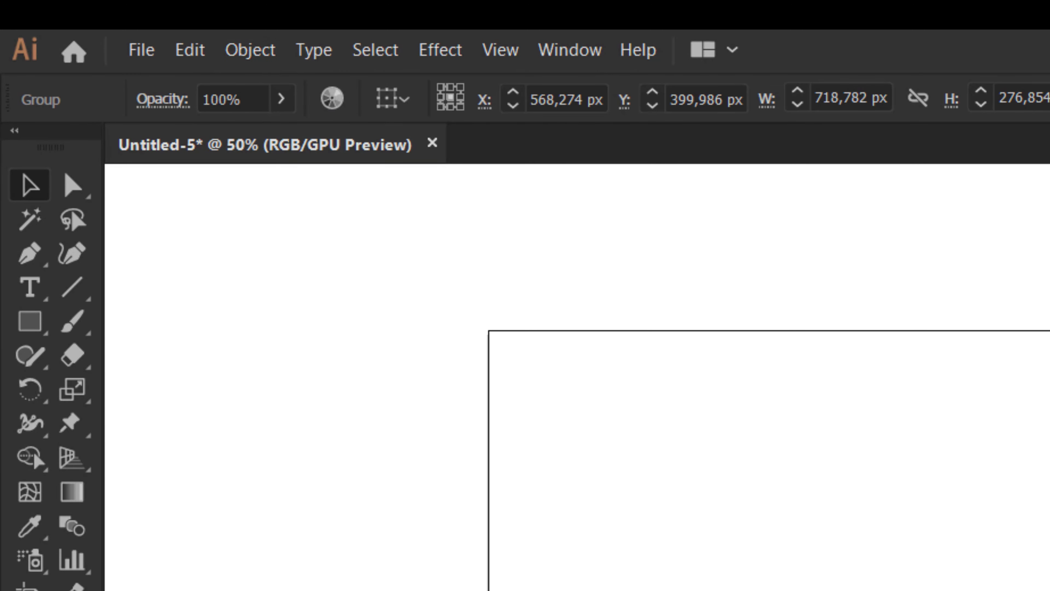
click(655, 432)
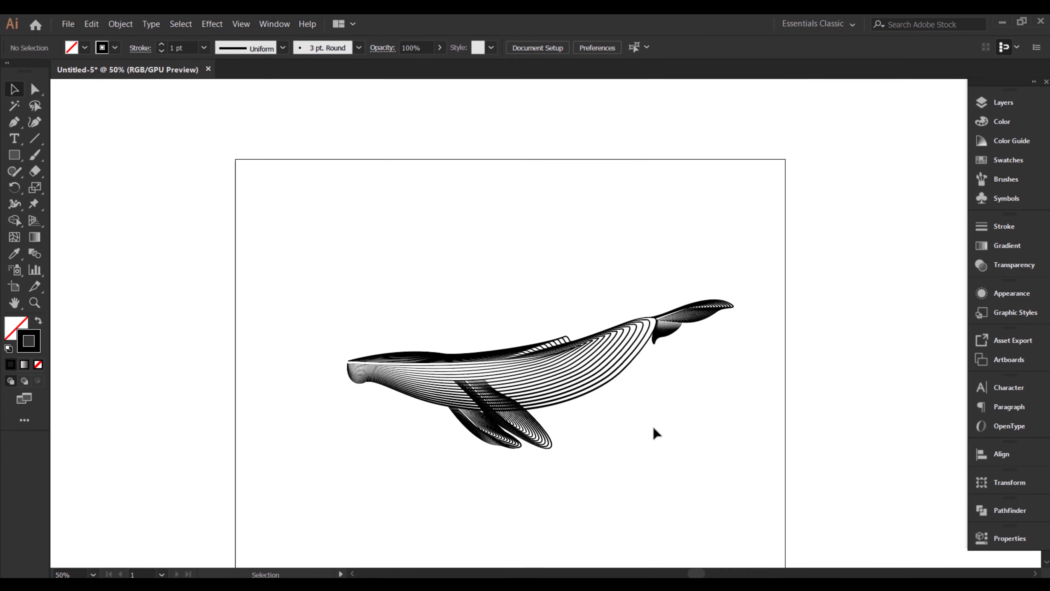
Step: Show Layer 1 with its colour squares and hide the reference photo inside it
drag(566, 396, 547, 354)
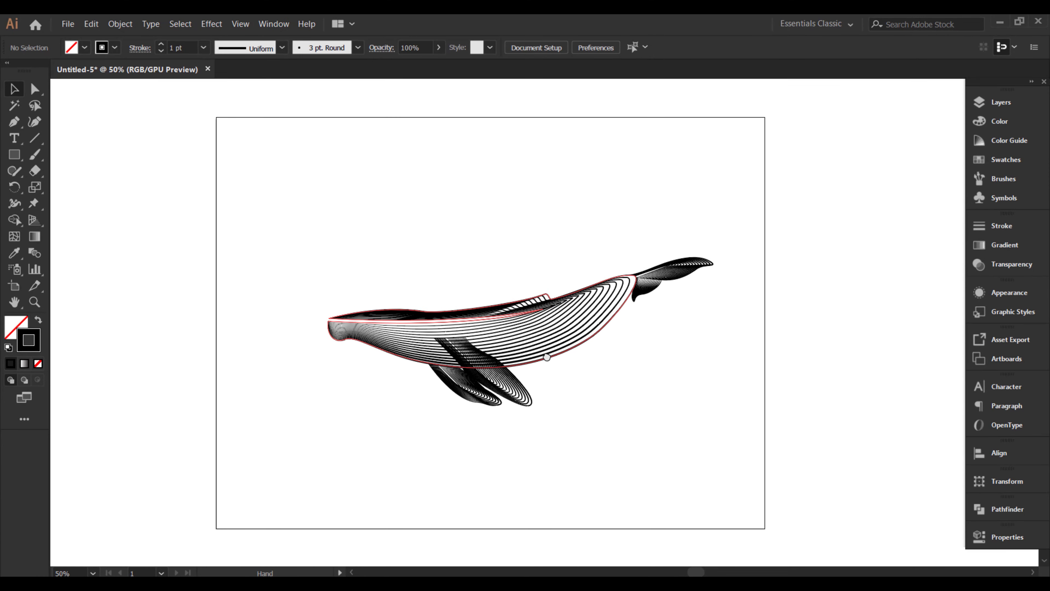
click(1002, 101)
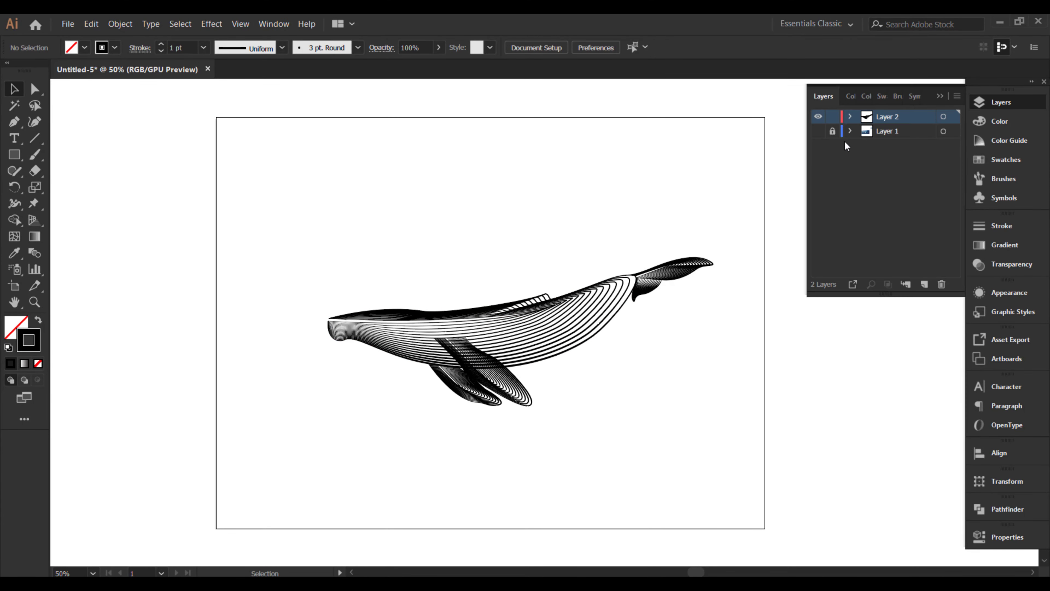
click(850, 130)
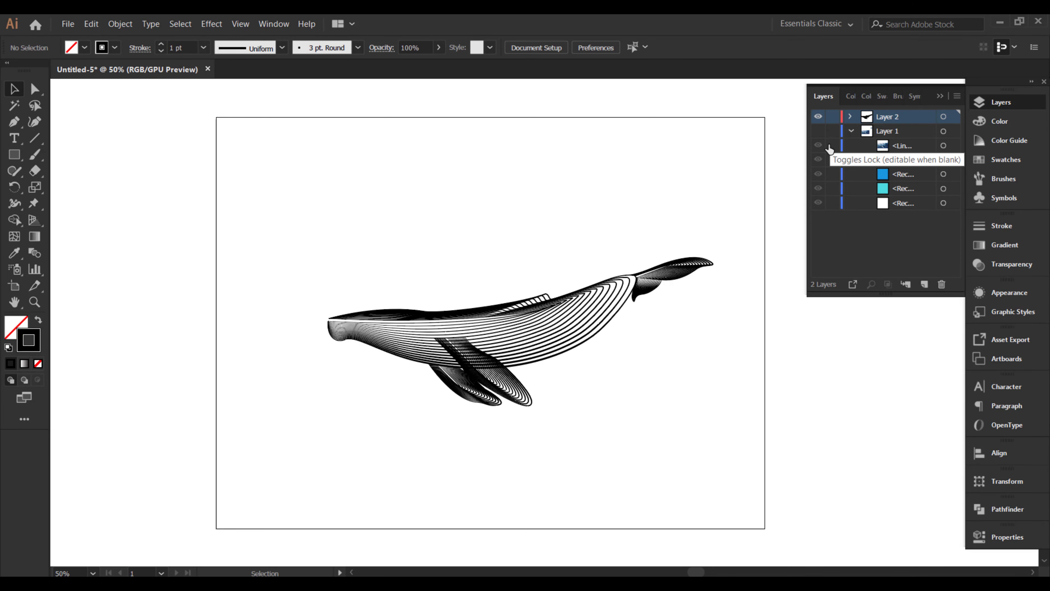
click(818, 131)
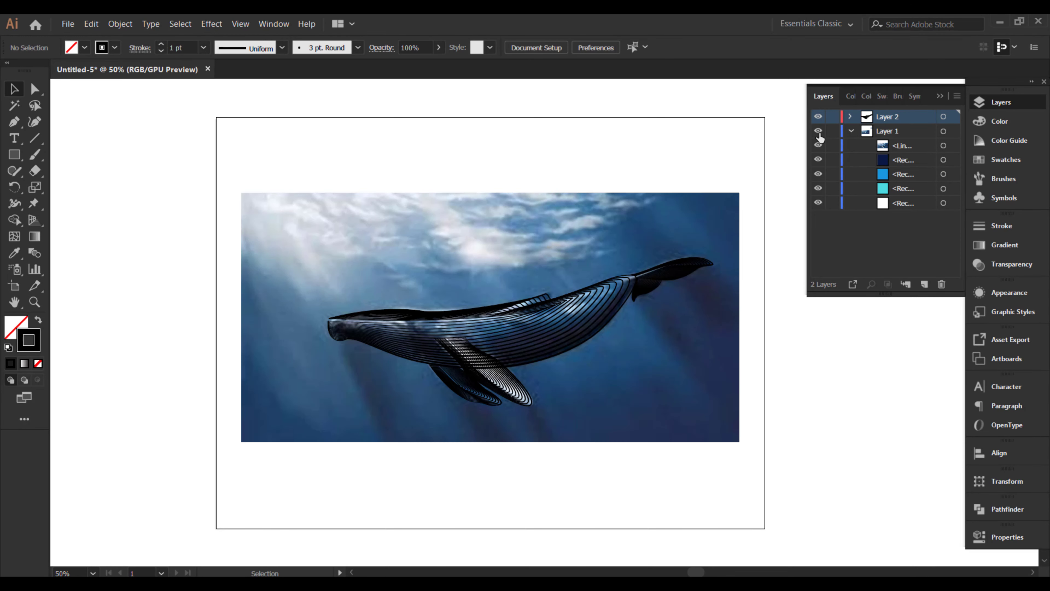
click(818, 145)
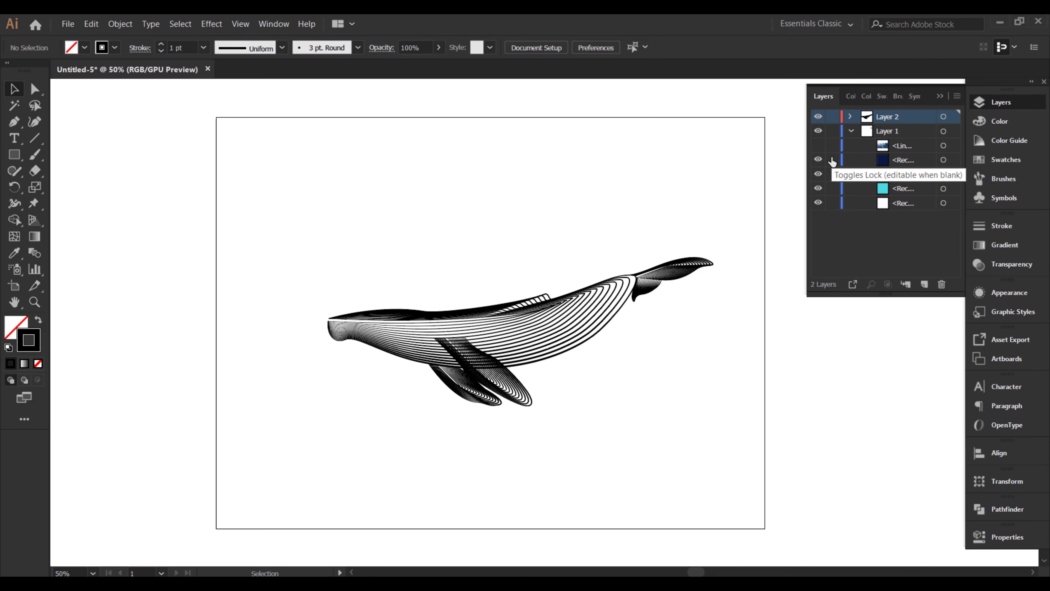
drag(772, 168, 717, 200)
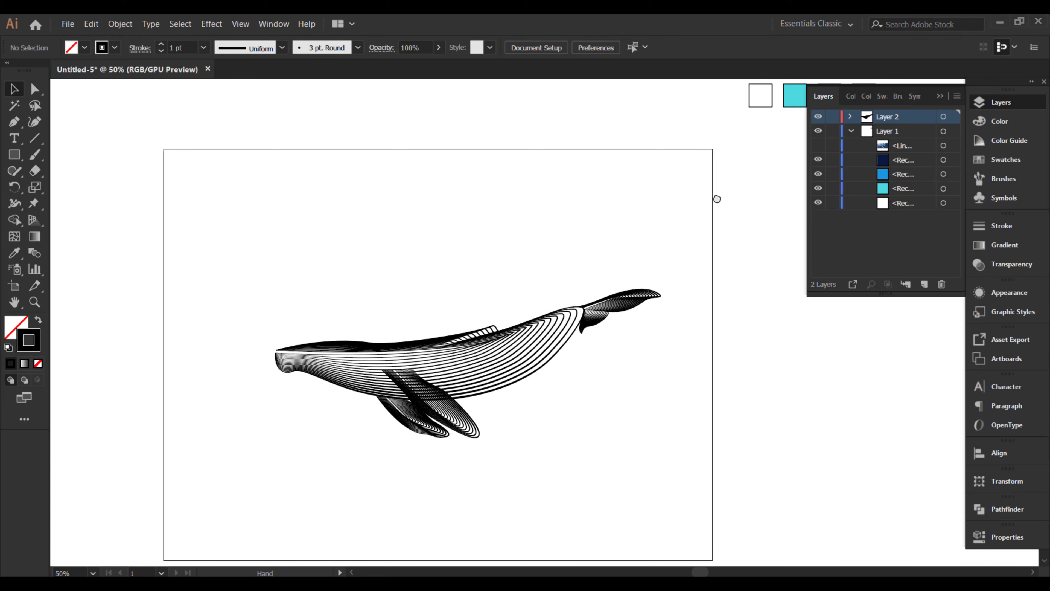
click(939, 97)
drag(573, 302, 638, 272)
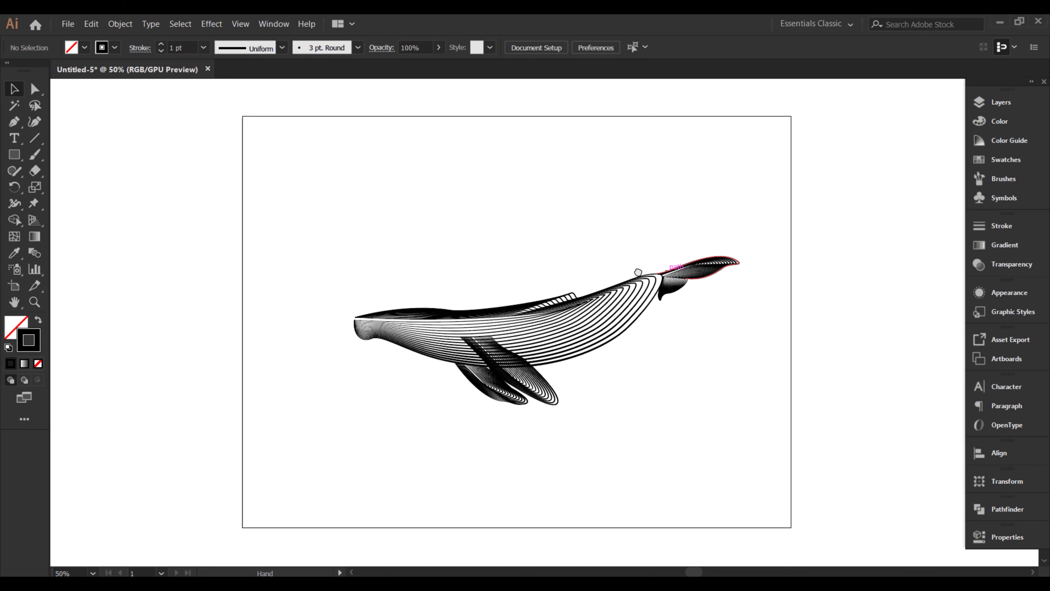
Step: Draw a 1024 x 768 px rectangle covering the artboard and give it a black fill with no stroke
key(ctrl+minus)
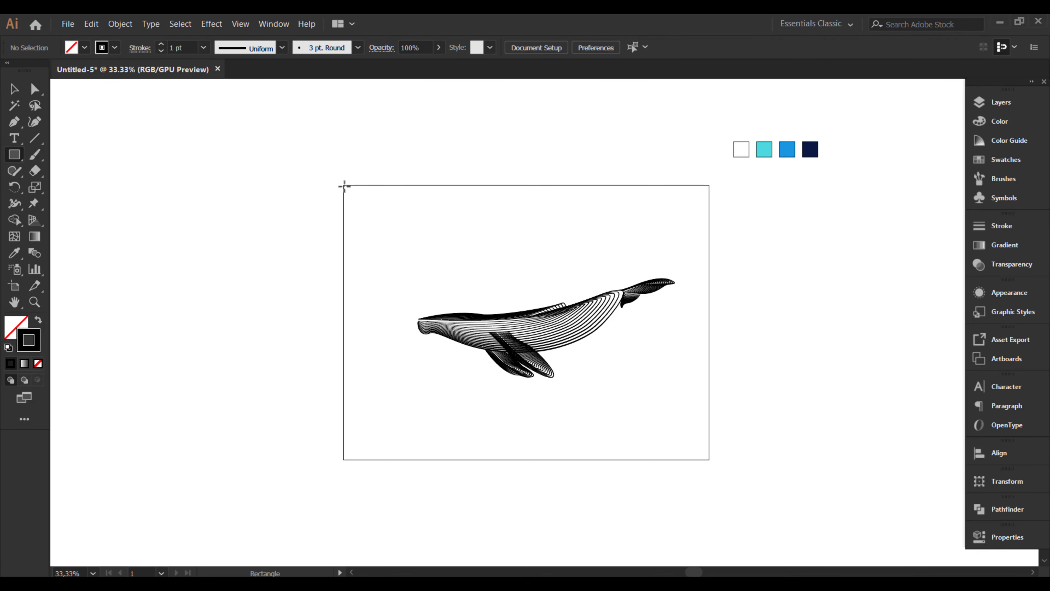
drag(343, 185, 709, 460)
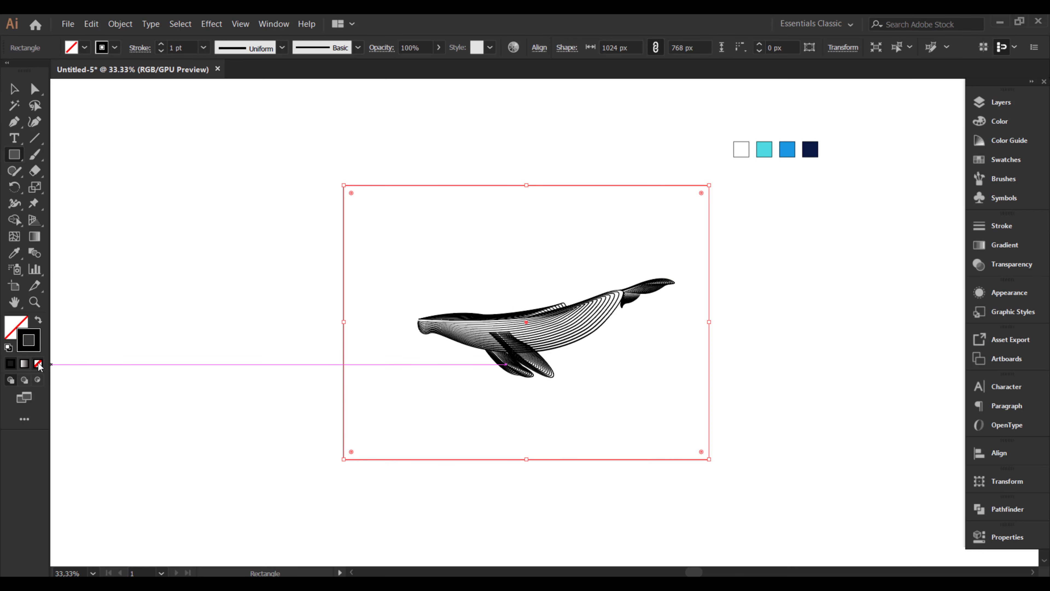
click(37, 321)
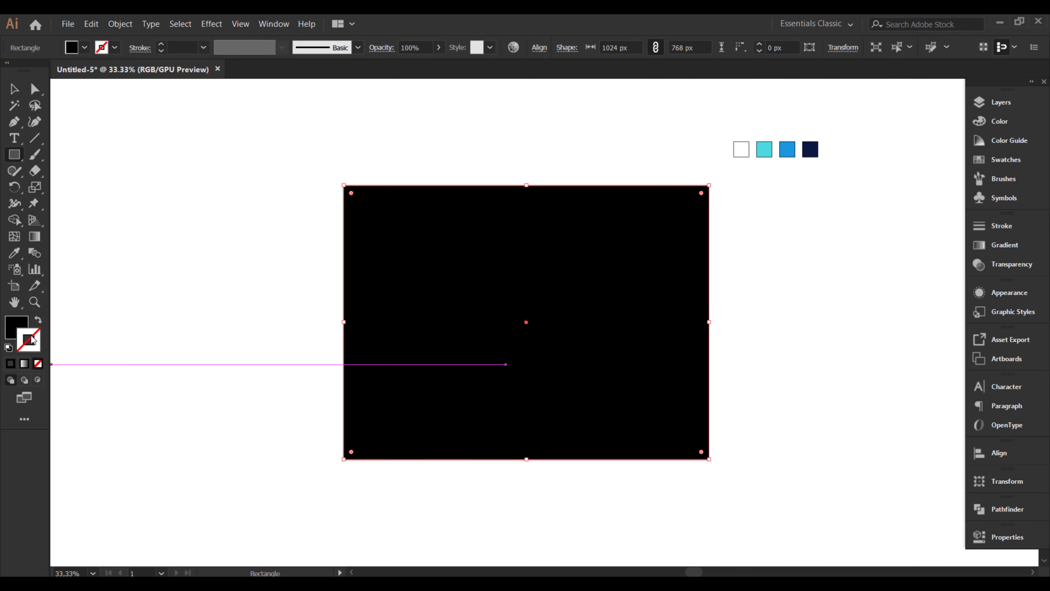
Step: Recolour the artboard-sized rectangle by sampling the dark navy colour square with the Eyedropper
click(26, 326)
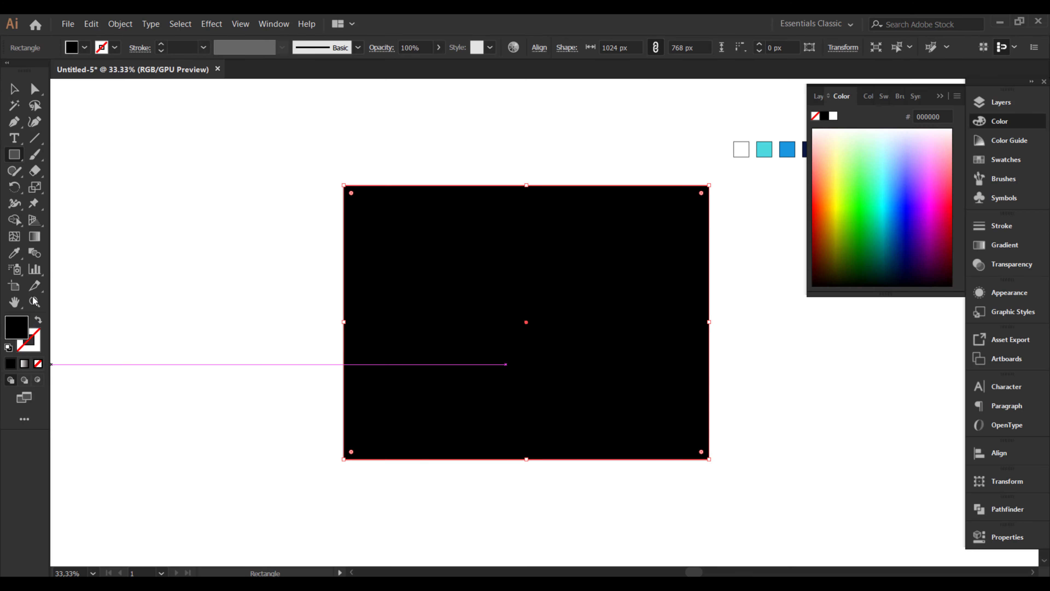
click(13, 253)
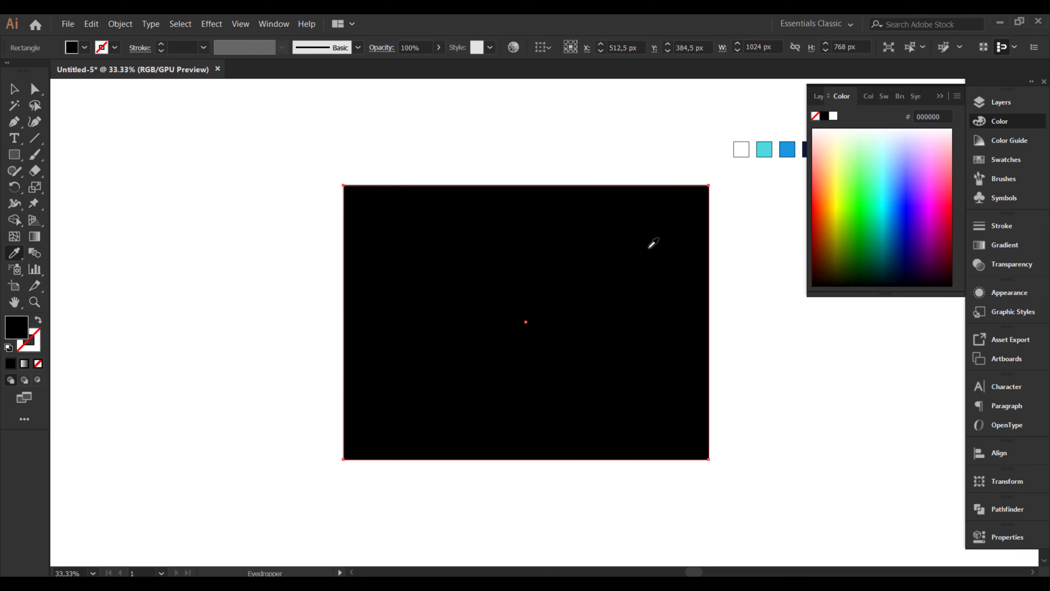
click(939, 97)
click(811, 149)
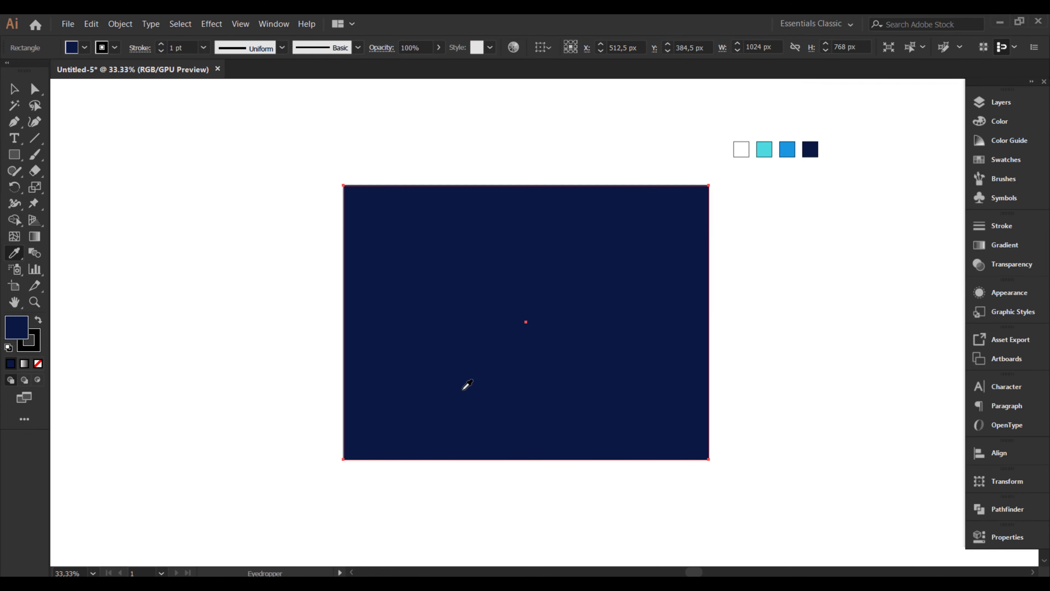
Step: Send the navy rectangle to the back of the stacking order, behind the whale
click(14, 90)
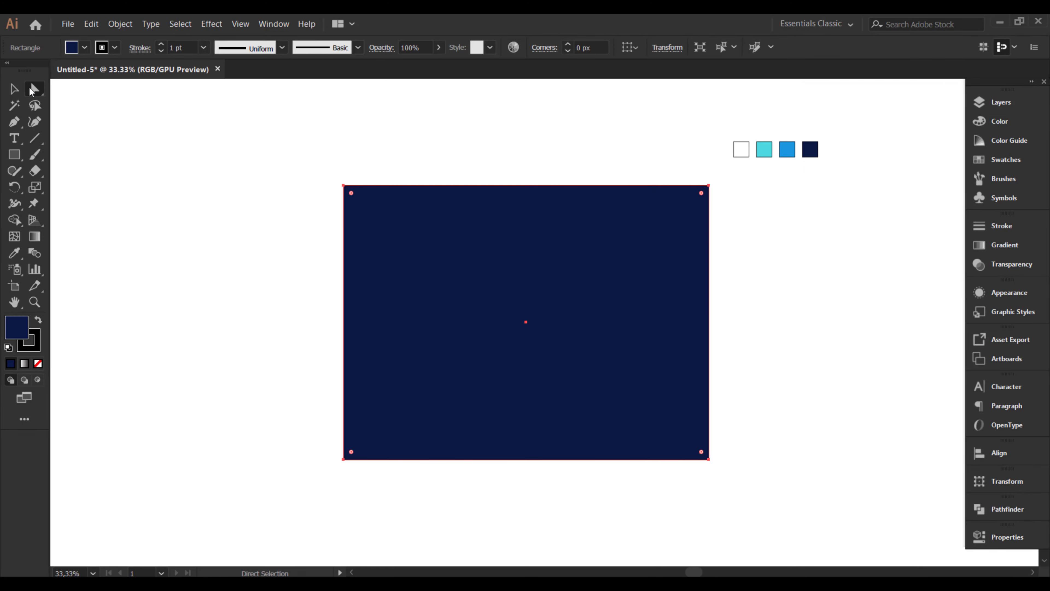
right_click(521, 379)
mouse_move(603, 318)
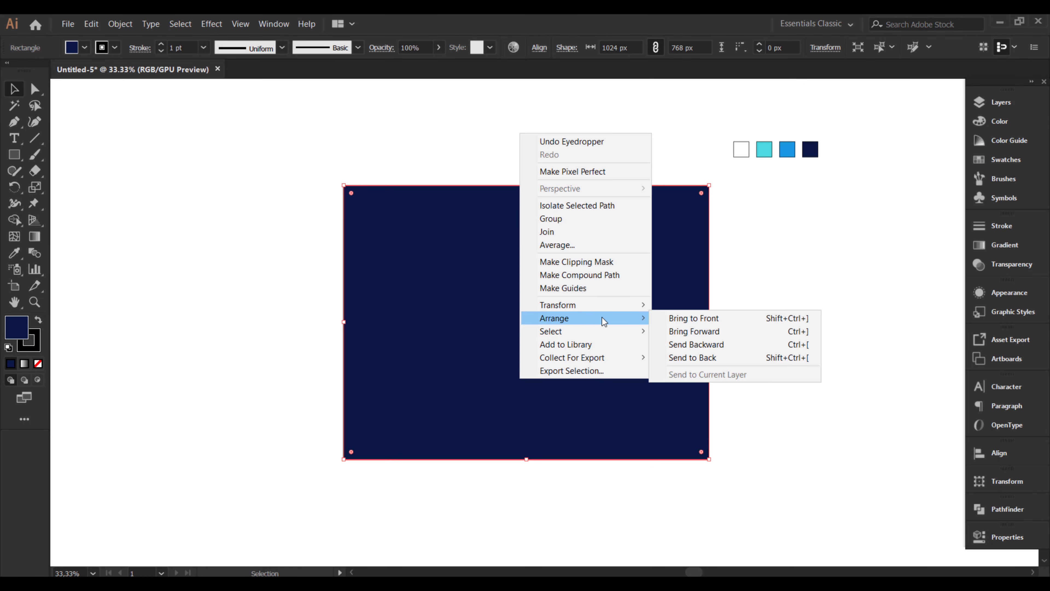
click(693, 359)
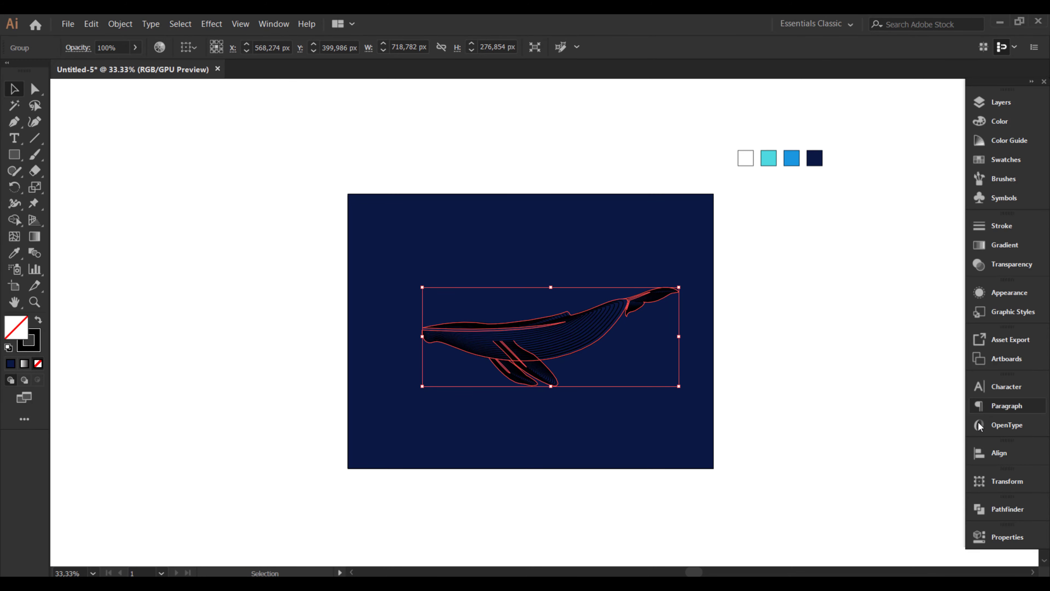
Step: Apply the white-to-black linear gradient to the stroke of the whale group
click(35, 346)
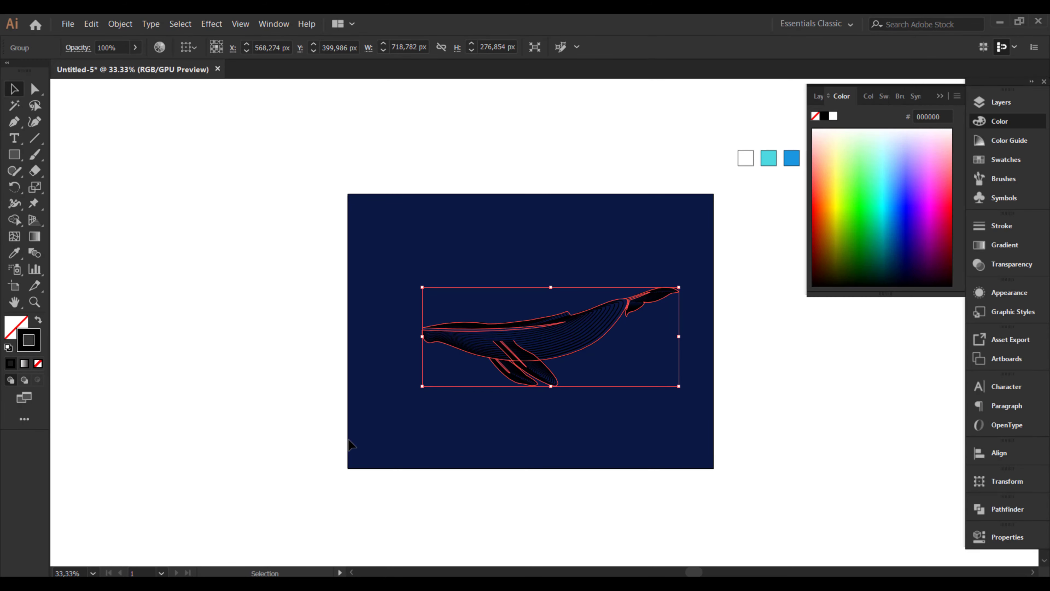
click(938, 96)
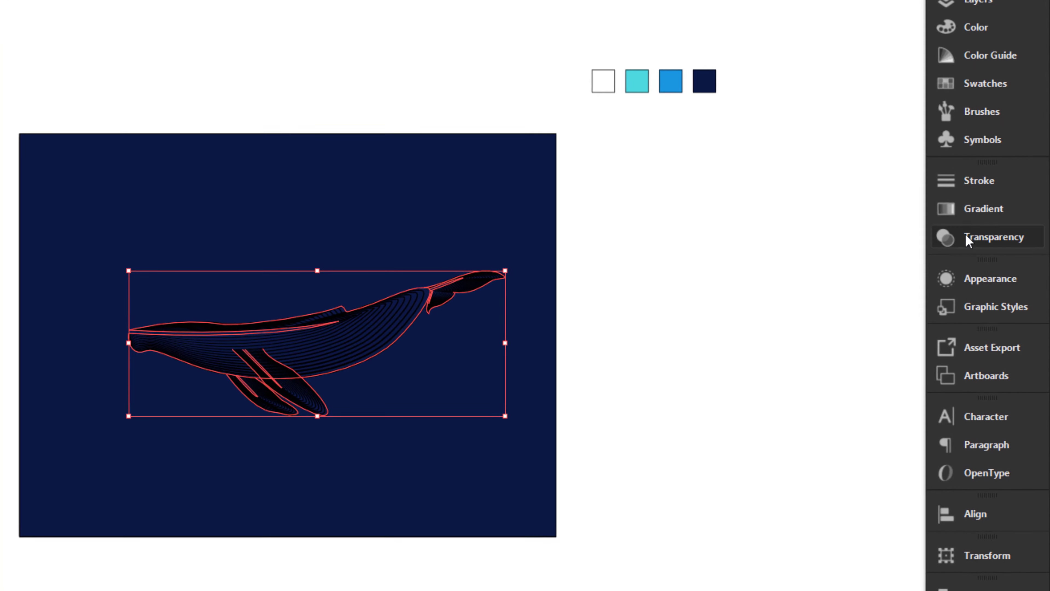
click(951, 216)
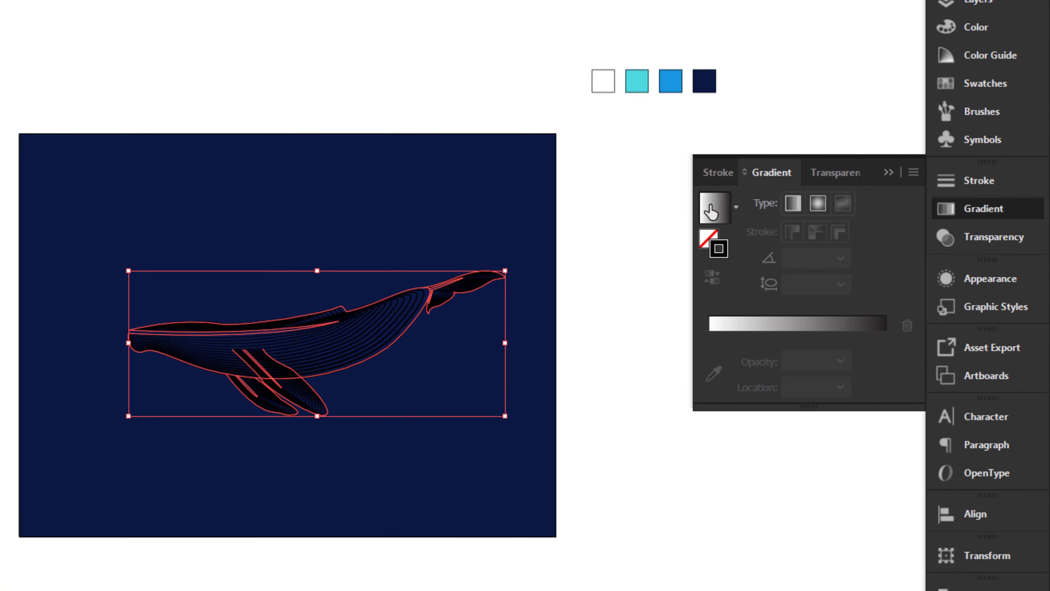
click(711, 211)
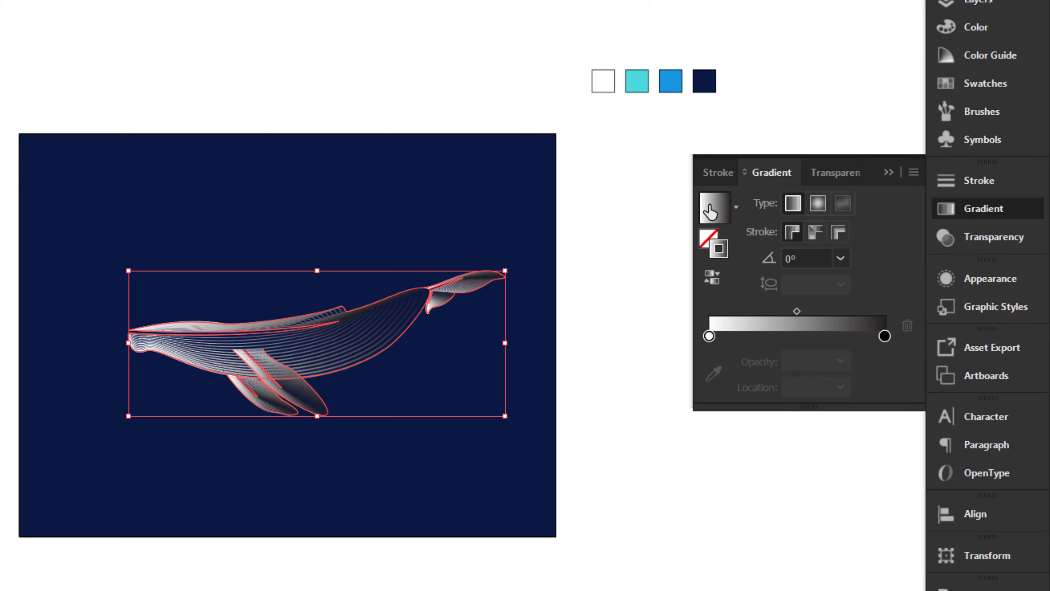
Step: Add a stop to the stroke gradient at about 14% and sample its colour from the turquoise square
click(709, 336)
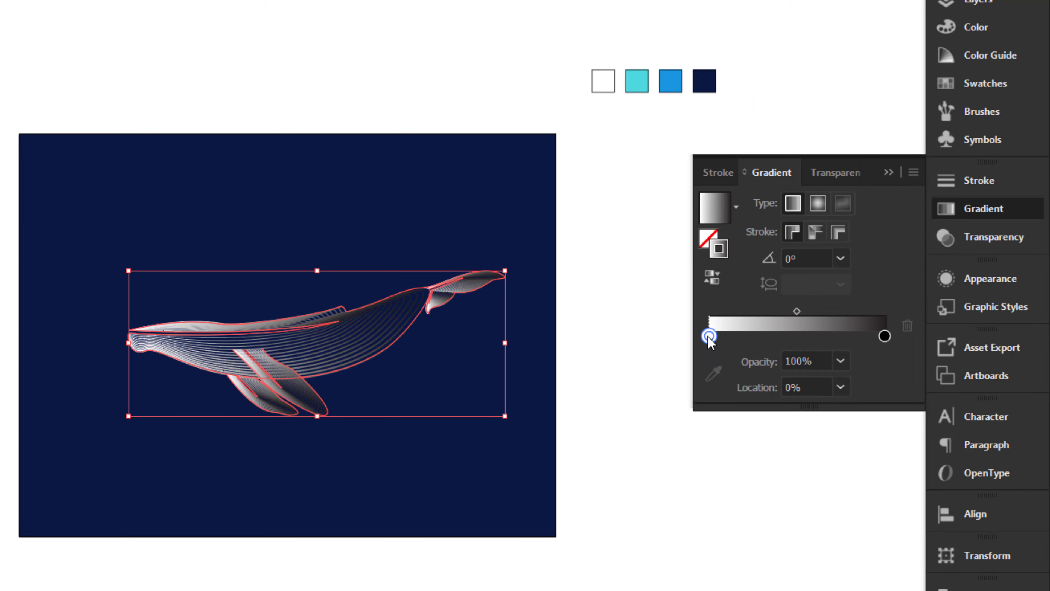
click(732, 339)
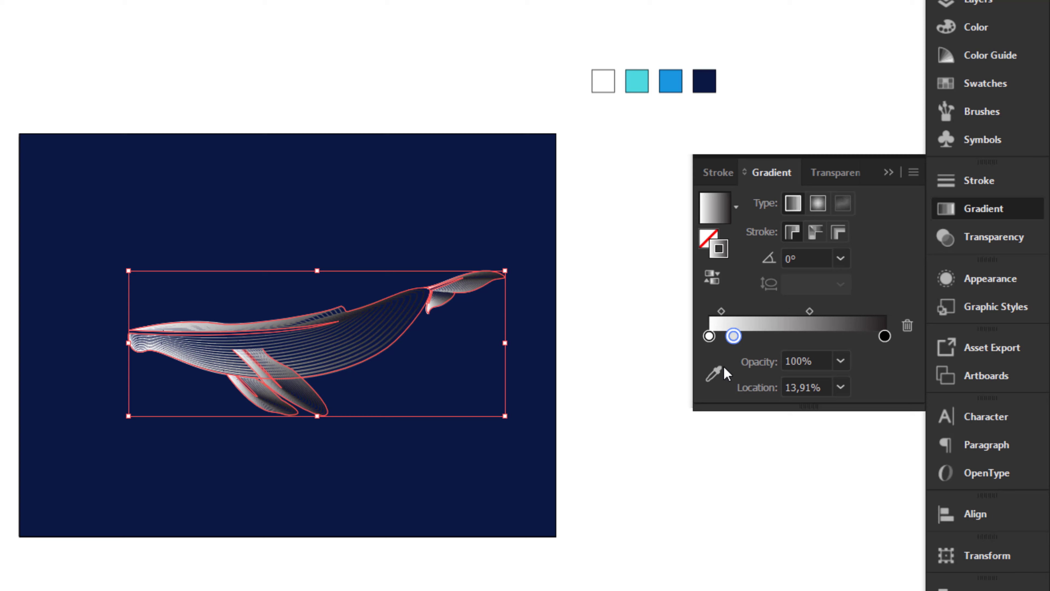
click(720, 373)
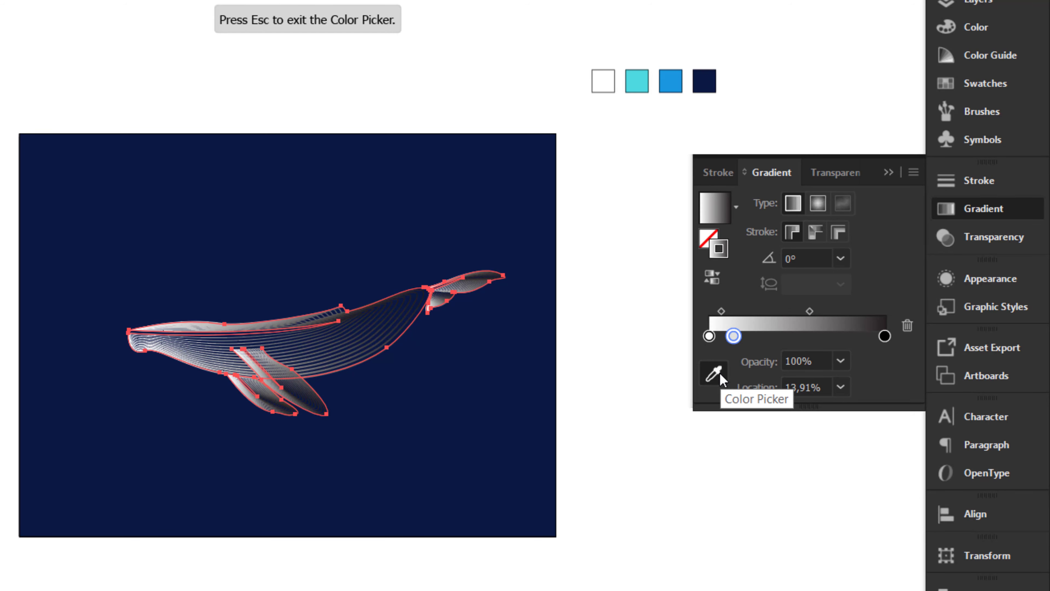
click(638, 91)
click(637, 83)
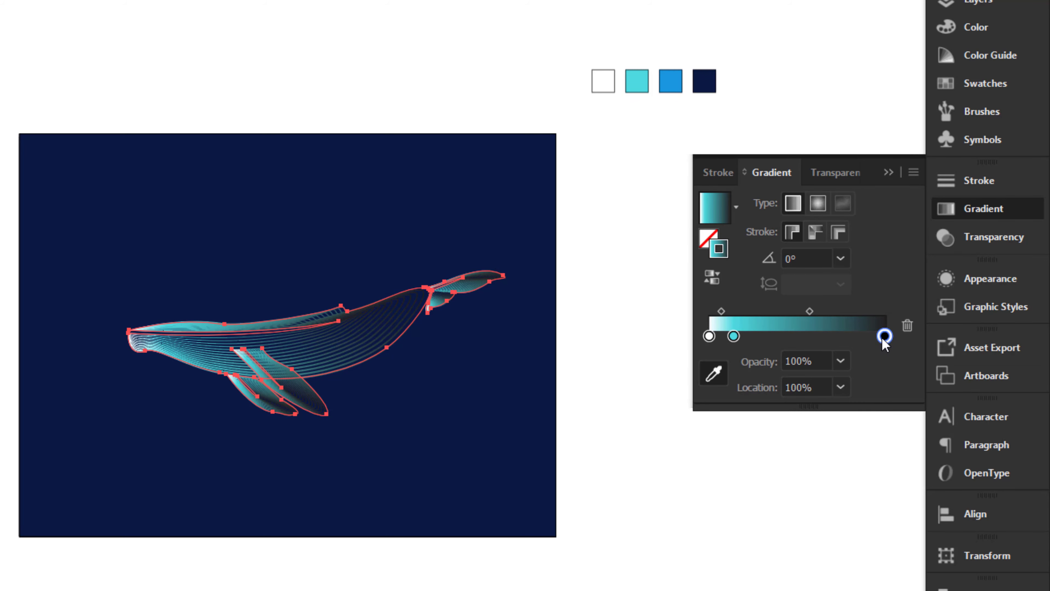
Step: Give the gradient's end stop the medium blue square's colour, move it slightly inward, and shift the turquoise stop to about 18%
click(668, 85)
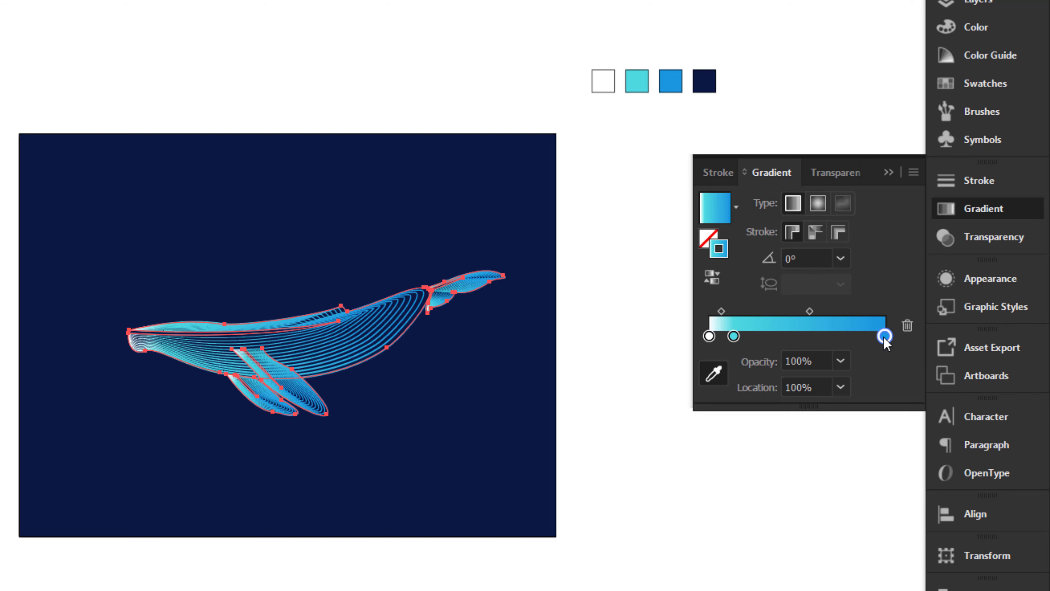
drag(884, 338, 865, 337)
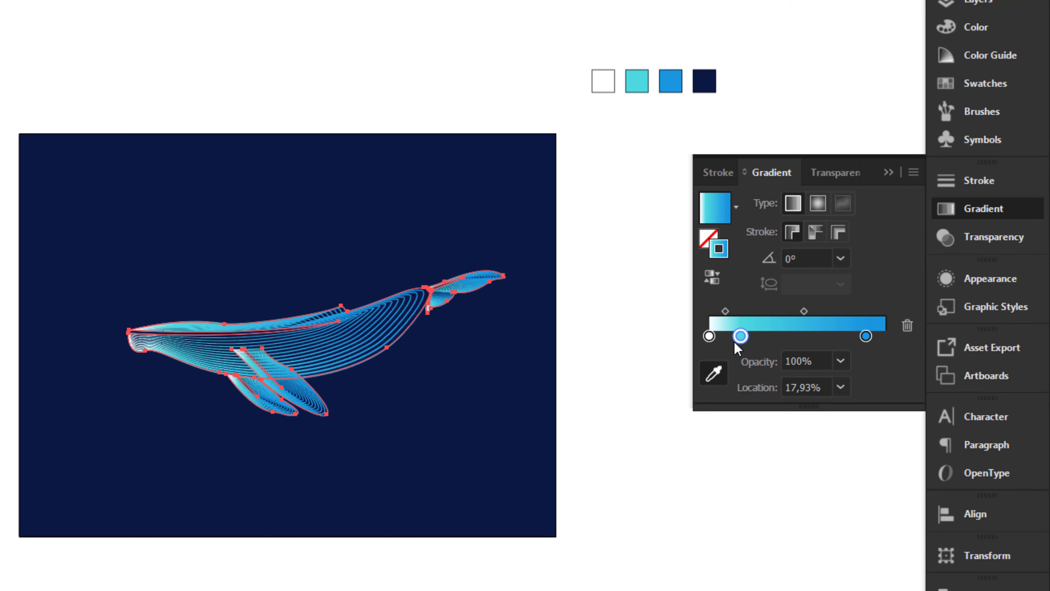
click(841, 258)
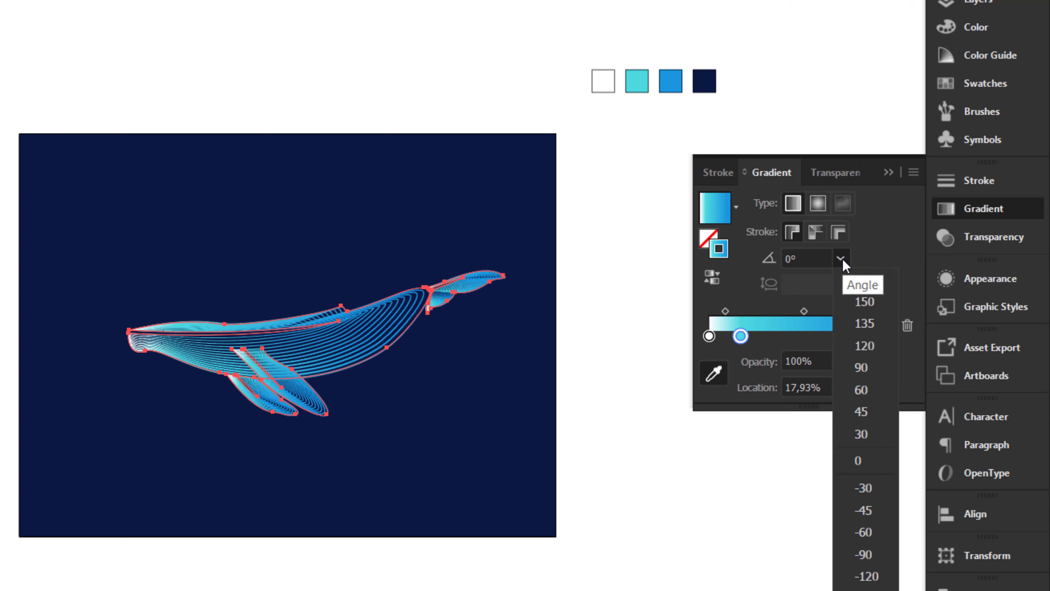
click(841, 260)
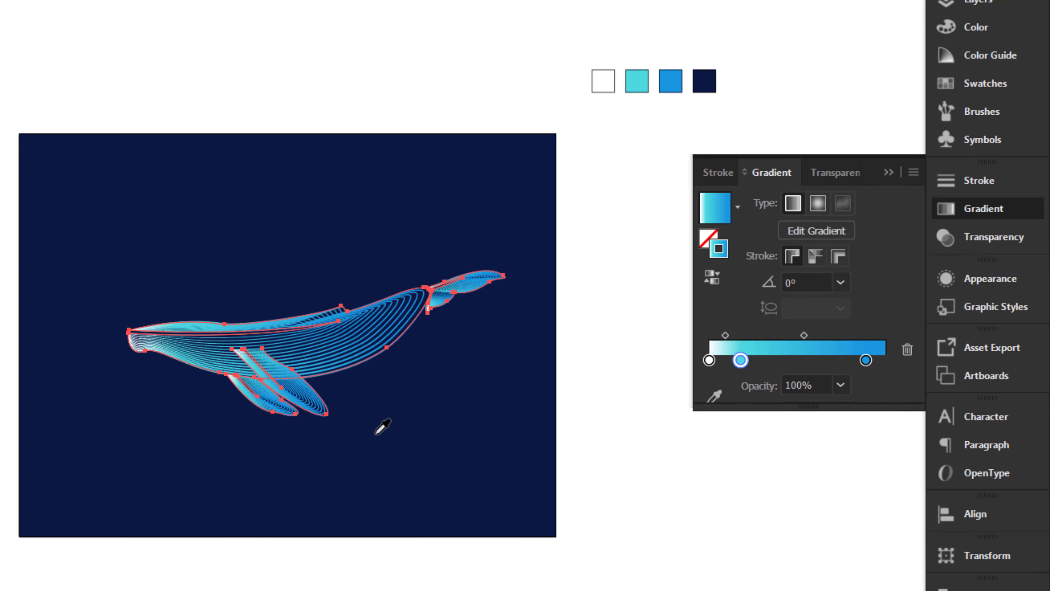
Step: Rotate the whale about 30° clockwise and move it into the lower-left part of the navy background
key(v)
click(380, 426)
click(467, 284)
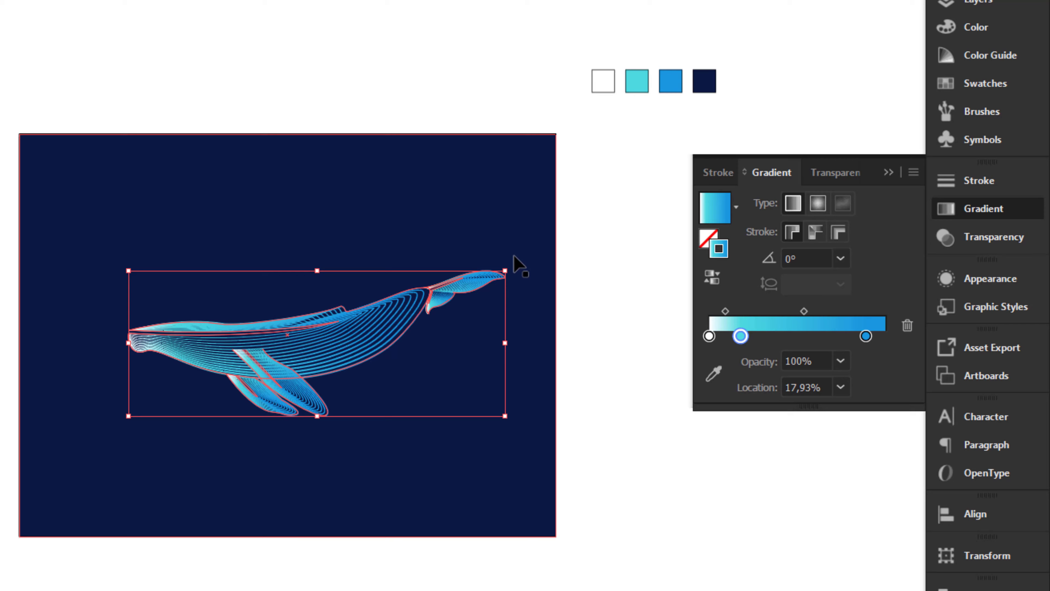
drag(512, 265, 516, 373)
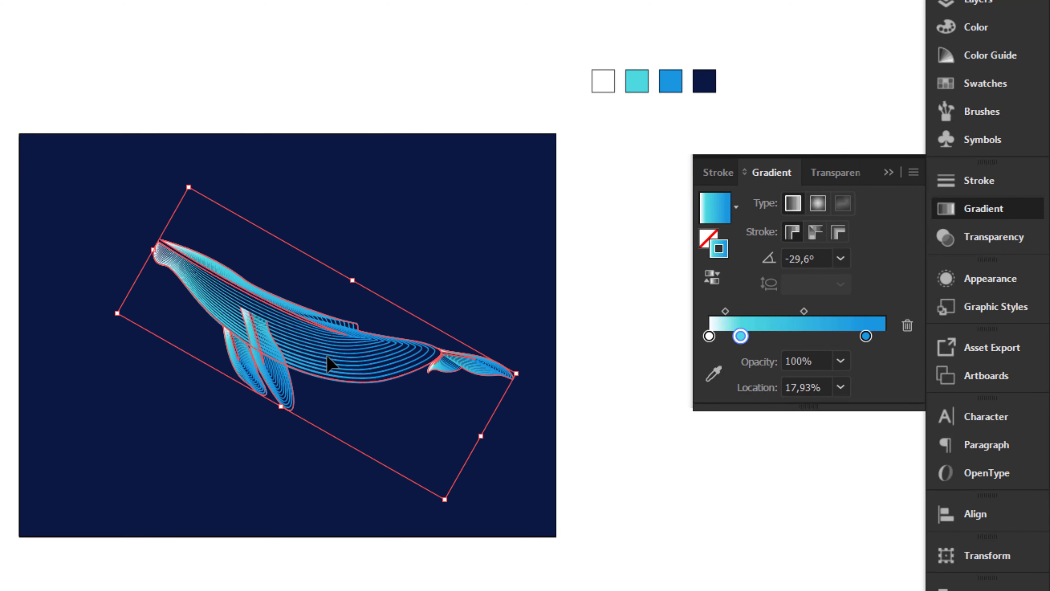
drag(335, 363, 290, 433)
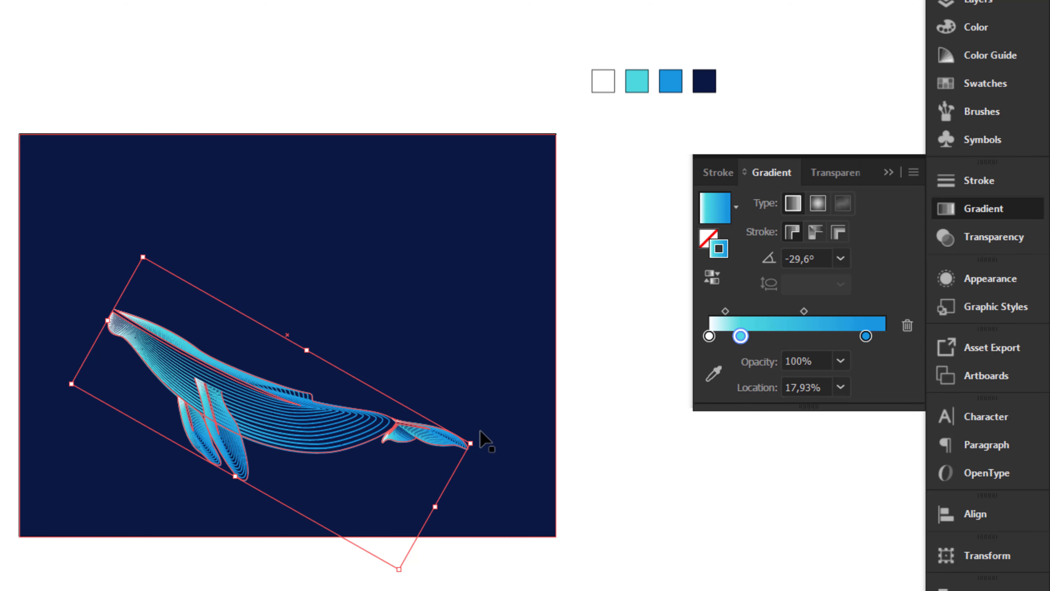
Step: Rotate the whale about 5° further clockwise, enlarge it and reposition it across the lower part of the background
drag(479, 442, 501, 448)
drag(278, 433, 230, 416)
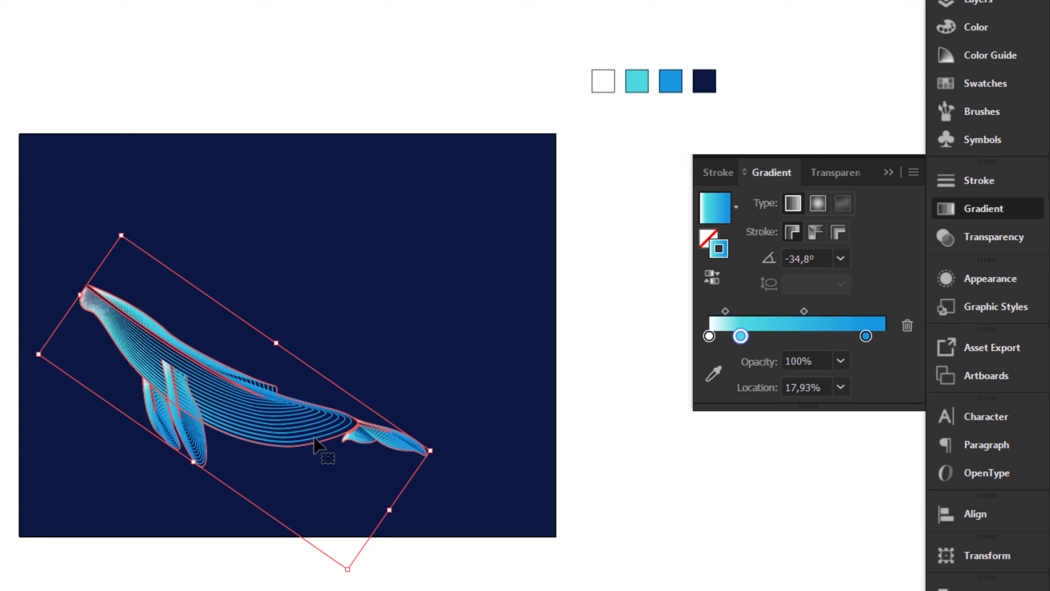
drag(430, 449, 526, 478)
drag(349, 445, 333, 454)
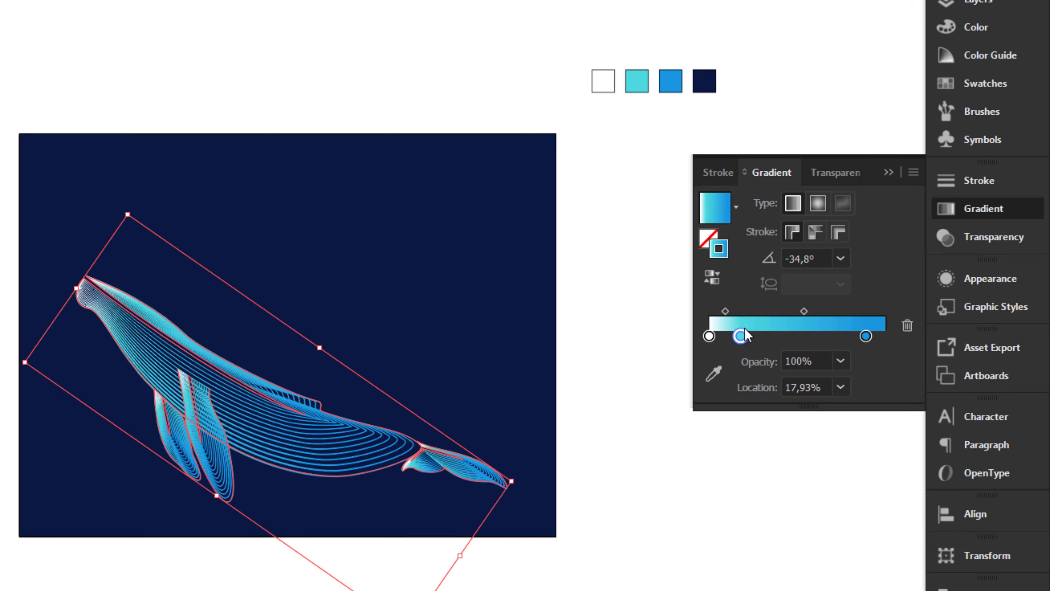
Step: Move the turquoise gradient stop to about 22.4%, set the stroke gradient's angle to -45°, and deselect the whale
drag(746, 334, 749, 344)
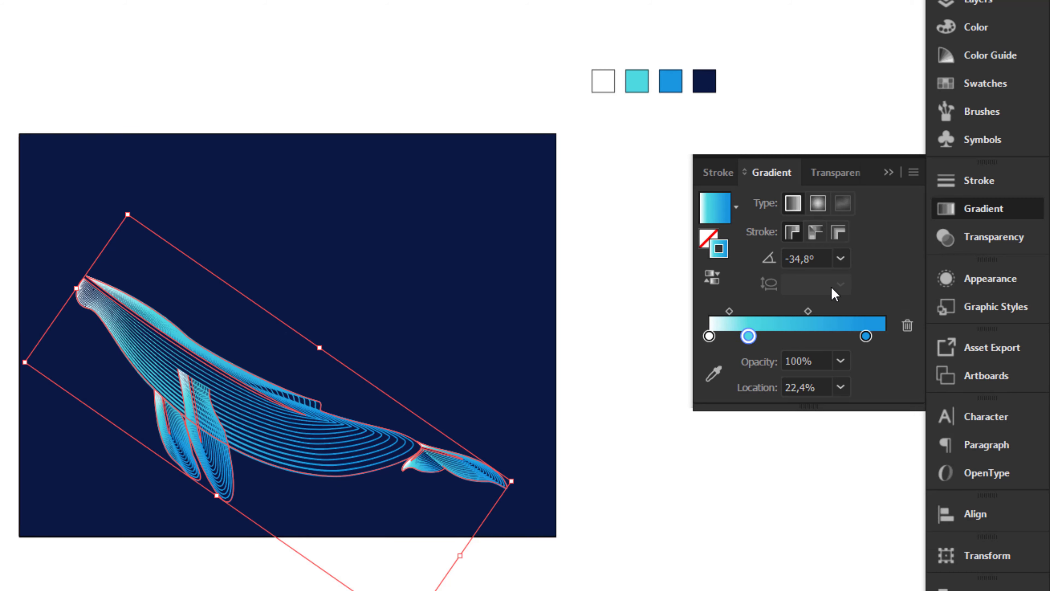
click(840, 258)
key(Escape)
click(841, 258)
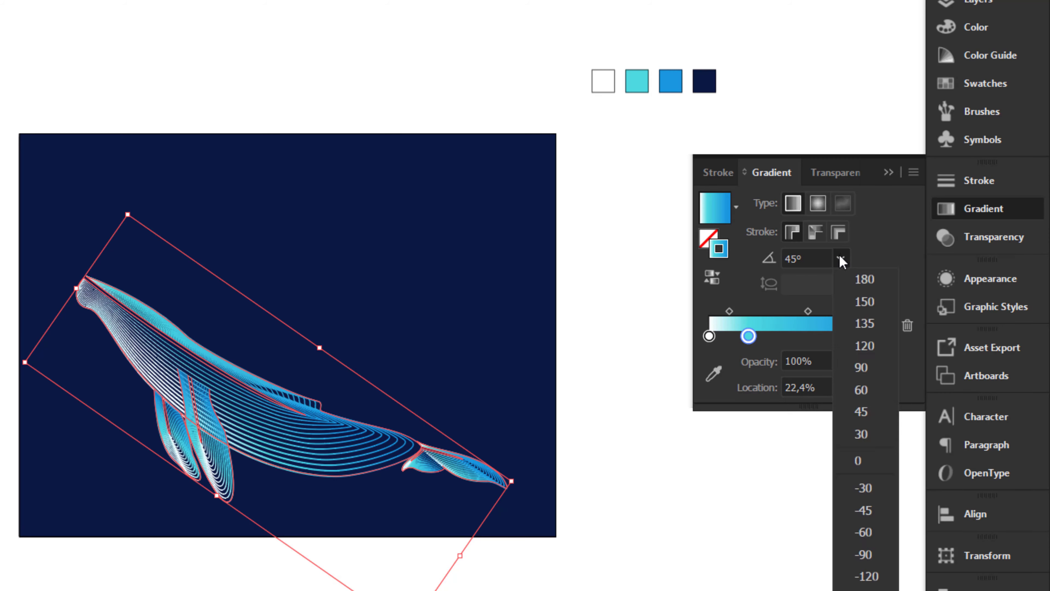
click(876, 511)
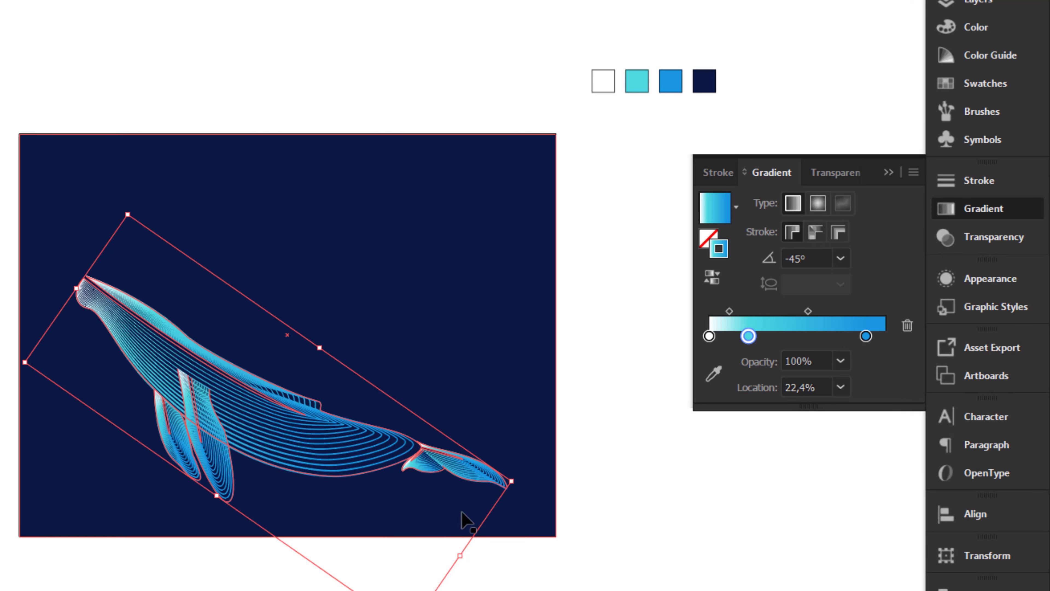
click(516, 581)
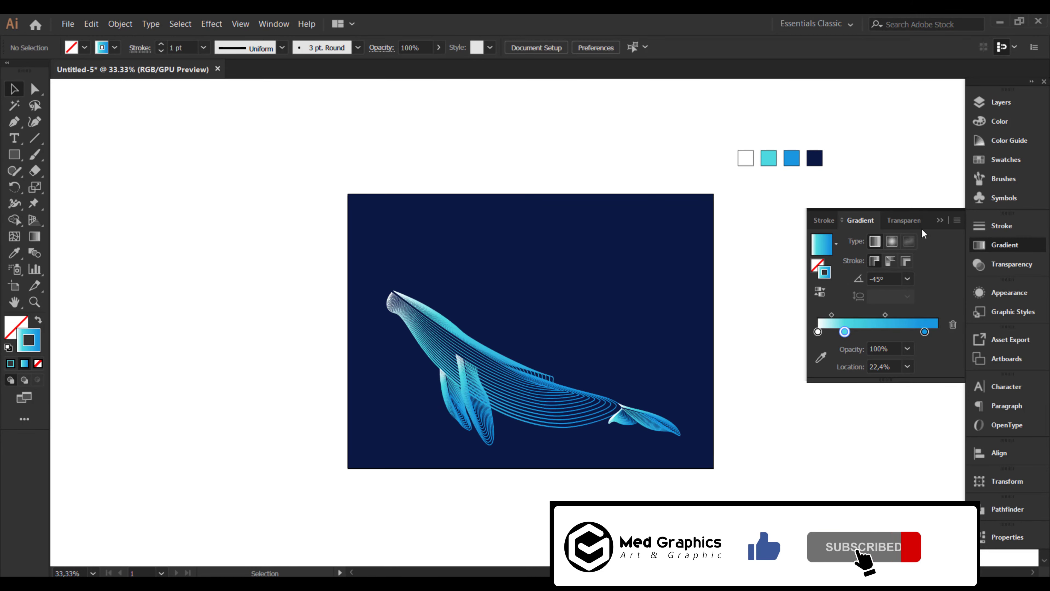
click(941, 222)
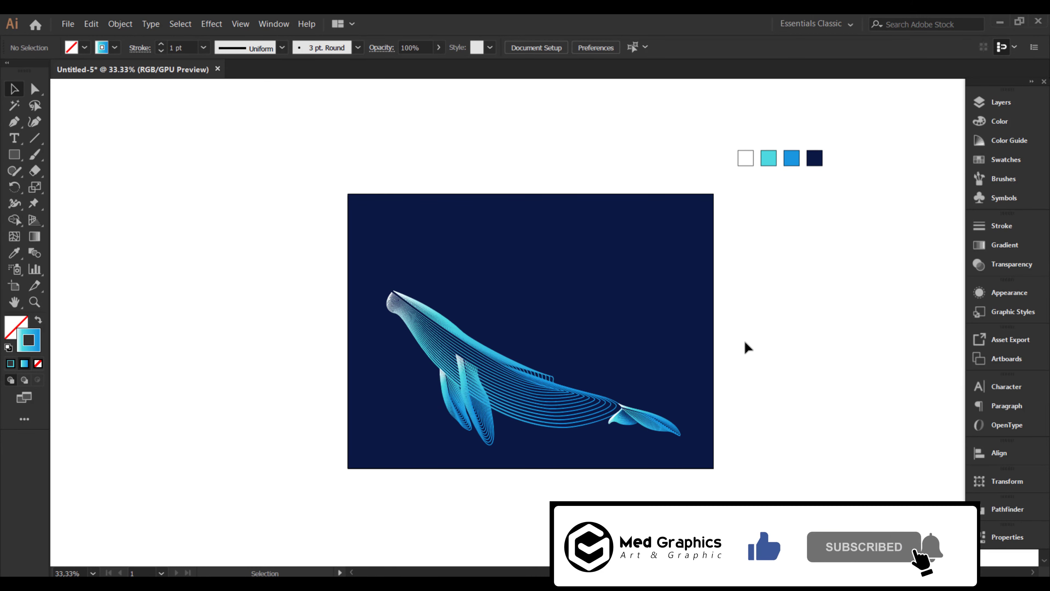
Step: Move the whale slightly up and to the left on the background, then deselect it
click(477, 385)
drag(478, 386, 468, 381)
click(789, 383)
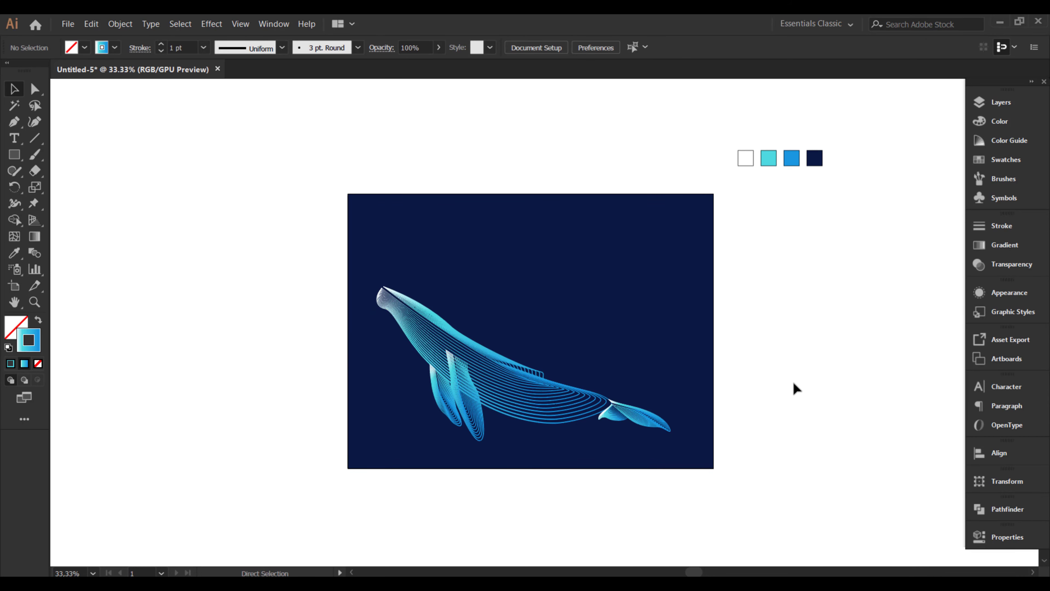
Step: Review the finished whale artwork enlarged to 50% with all panels hidden
key(ctrl+equal)
drag(555, 420, 545, 403)
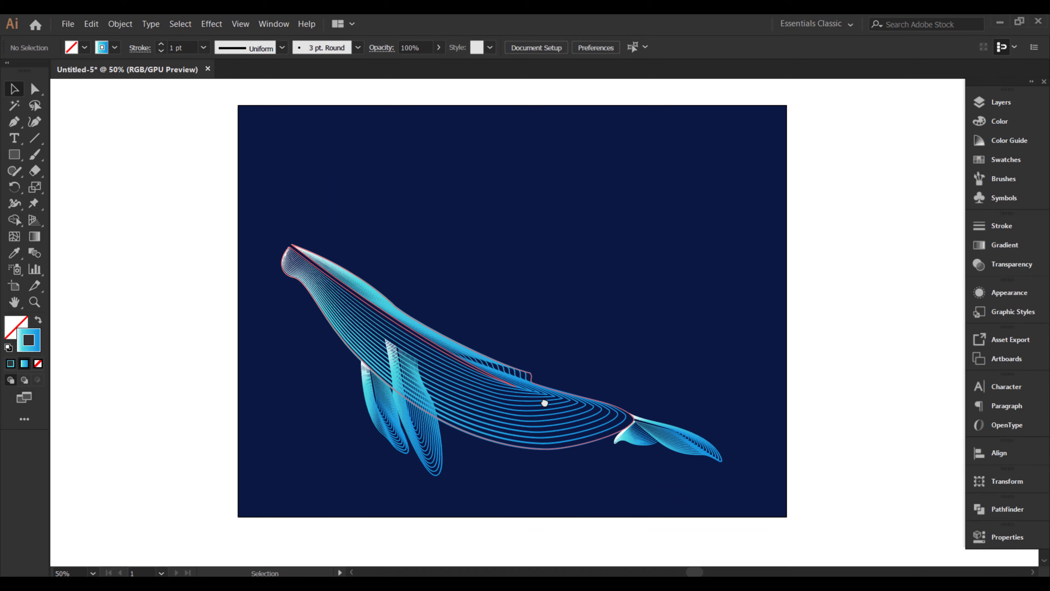
key(Tab)
click(672, 371)
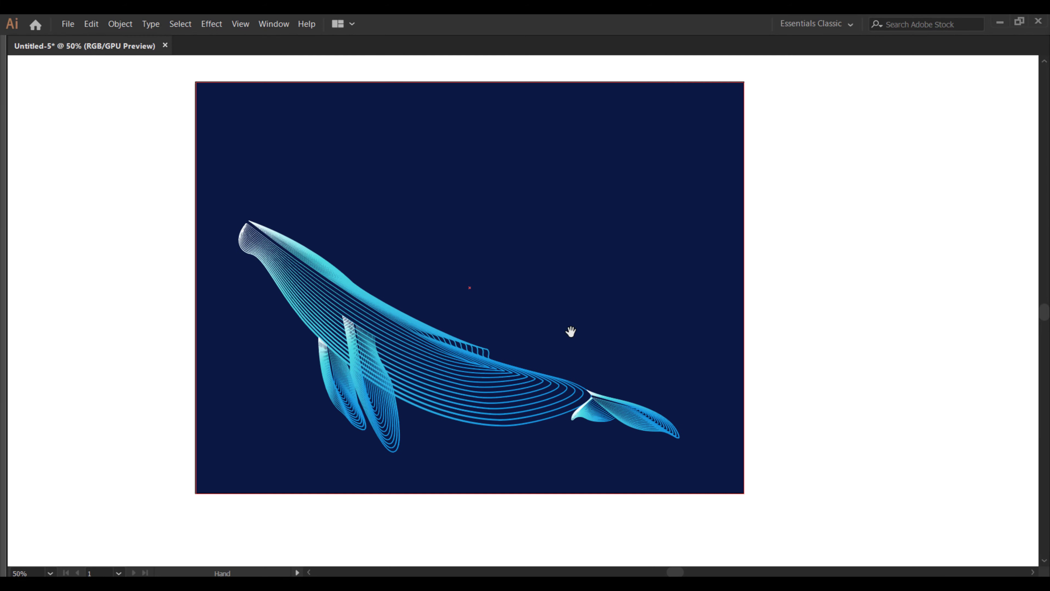
drag(569, 331, 640, 347)
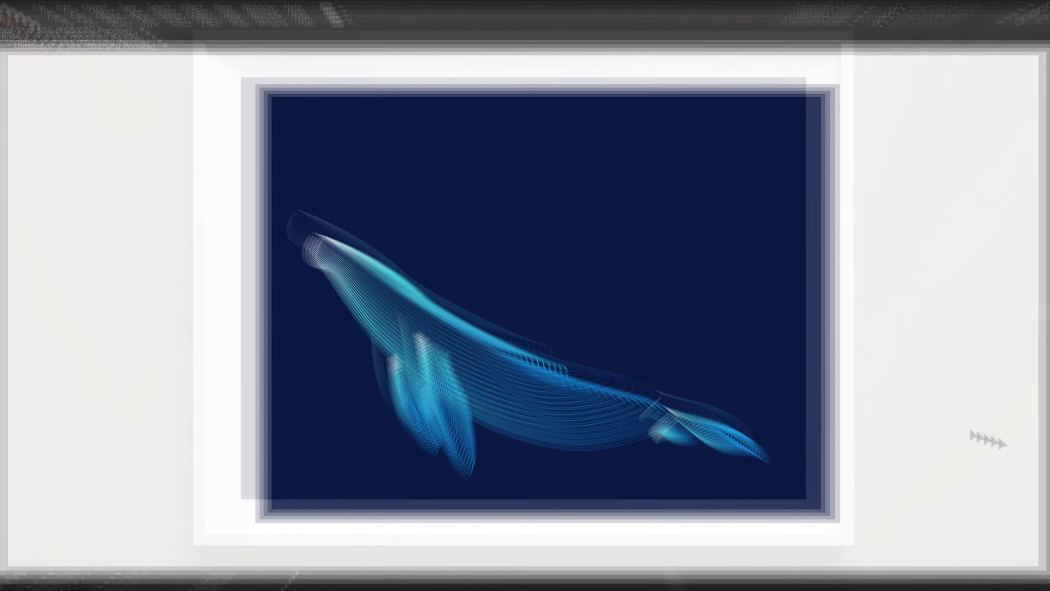